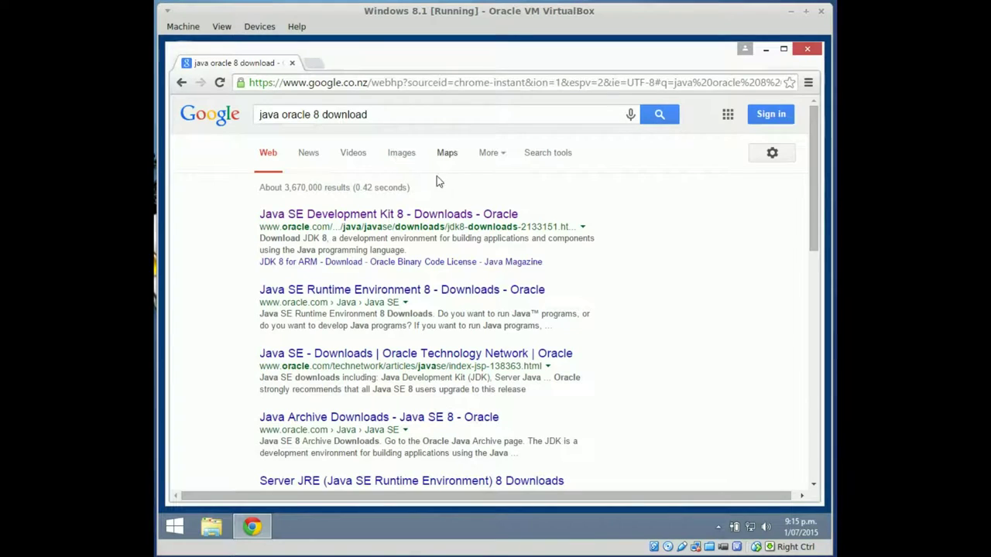
- Open Oracle's Java SE Development Kit 8 download page and accept the license agreement for JDK 8u45
{"action": "left_click", "coordinate": [432, 216]}
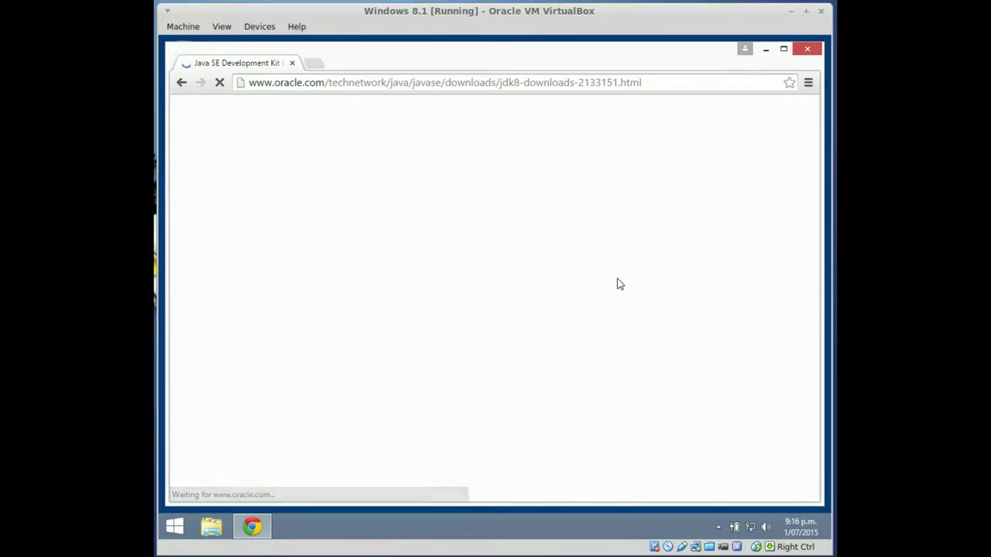
{"action": "scroll", "coordinate": [440, 269], "scroll_direction": "down", "scroll_amount": 3}
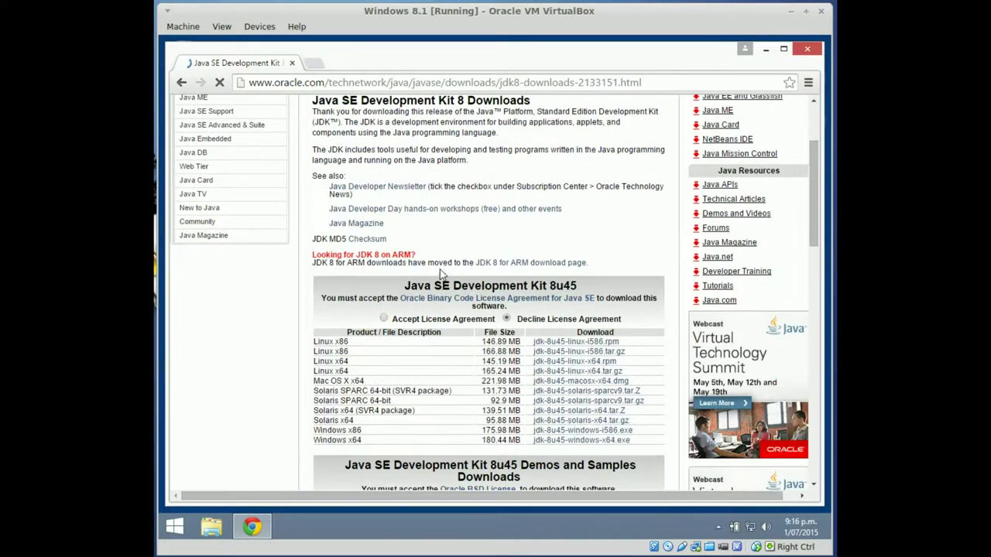
{"action": "left_click", "coordinate": [385, 319]}
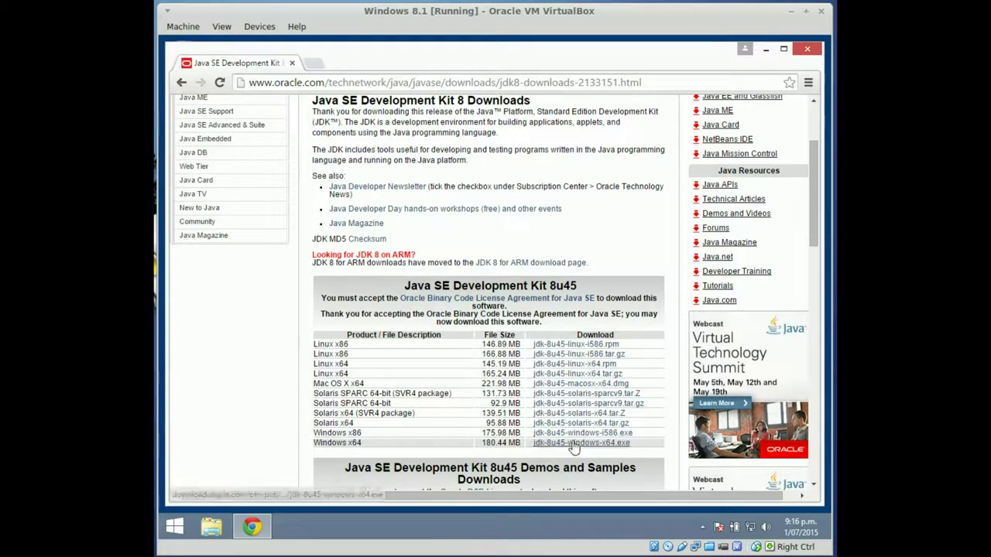
- Switch to File Explorer and open the vbox folder in the Desktop share of the VBOXSVR network computer
{"action": "left_click", "coordinate": [219, 532]}
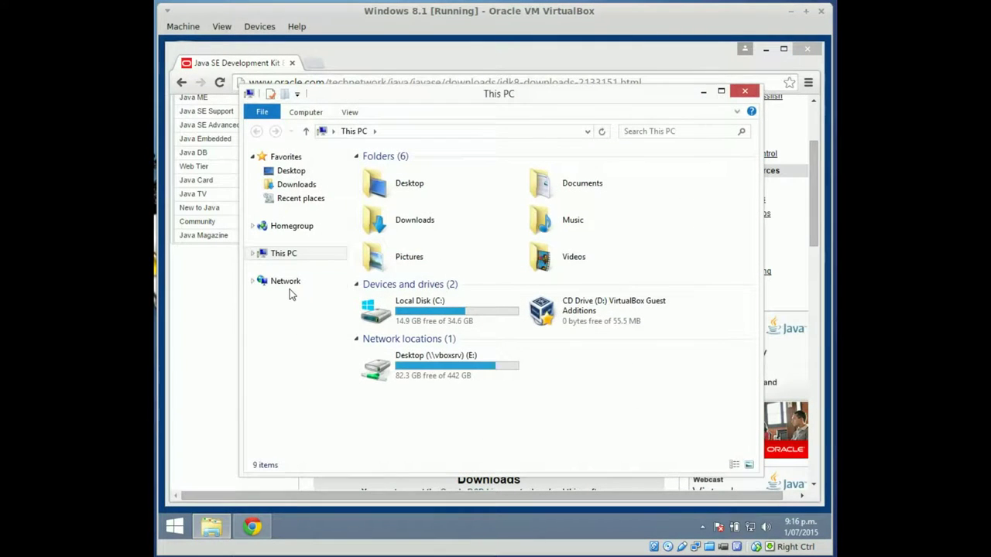
{"action": "left_click", "coordinate": [326, 281]}
{"action": "double_click", "coordinate": [395, 193]}
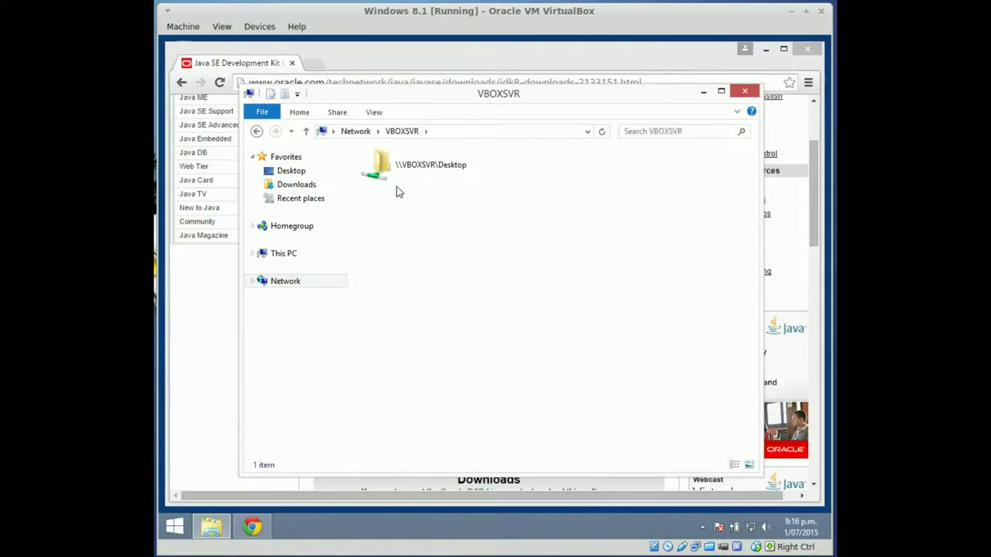
{"action": "double_click", "coordinate": [413, 181]}
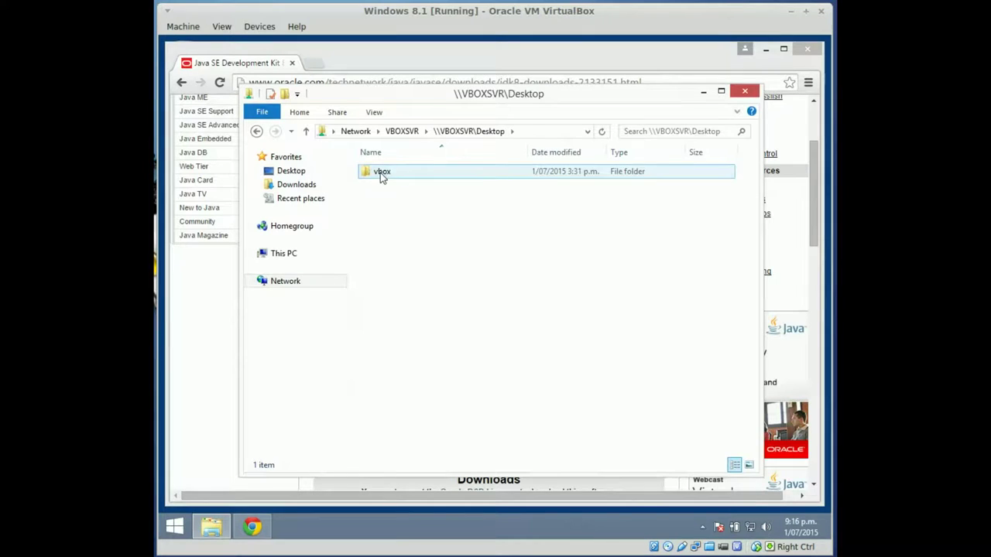
{"action": "double_click", "coordinate": [380, 174]}
- Run the jdk-8u45-windows-x64 installer as administrator and allow it to make changes to the computer
{"action": "left_click", "coordinate": [426, 199]}
{"action": "right_click", "coordinate": [428, 204]}
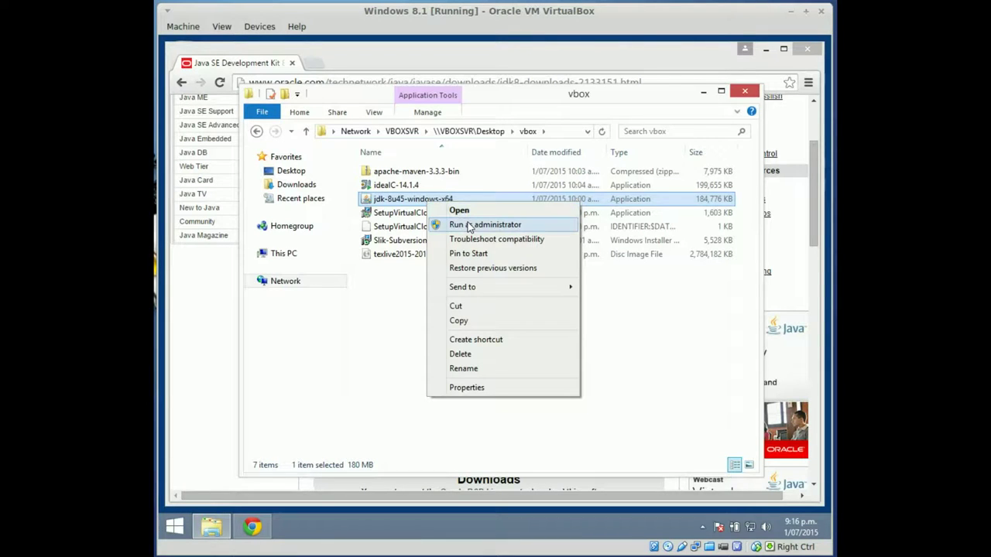
{"action": "left_click", "coordinate": [469, 224]}
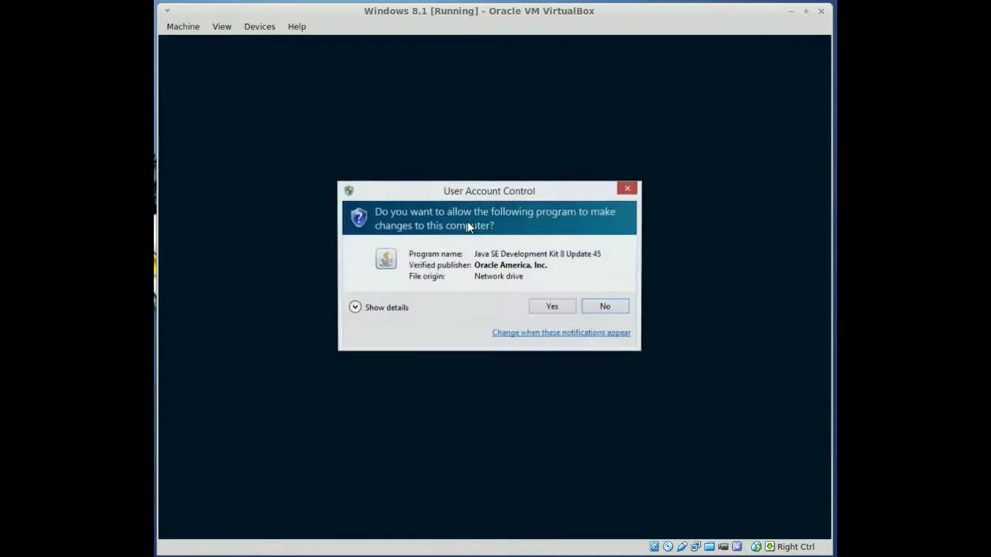
{"action": "left_click", "coordinate": [545, 303]}
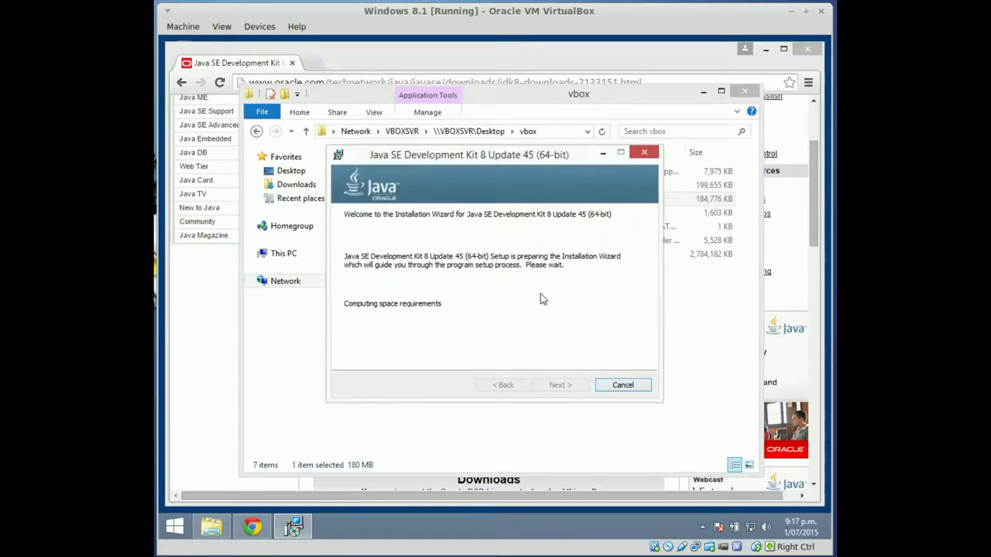
- Install JDK 8 Update 45 with the default options and destination folders, and close the finished installer
{"action": "left_click", "coordinate": [565, 386]}
{"action": "left_click", "coordinate": [566, 385]}
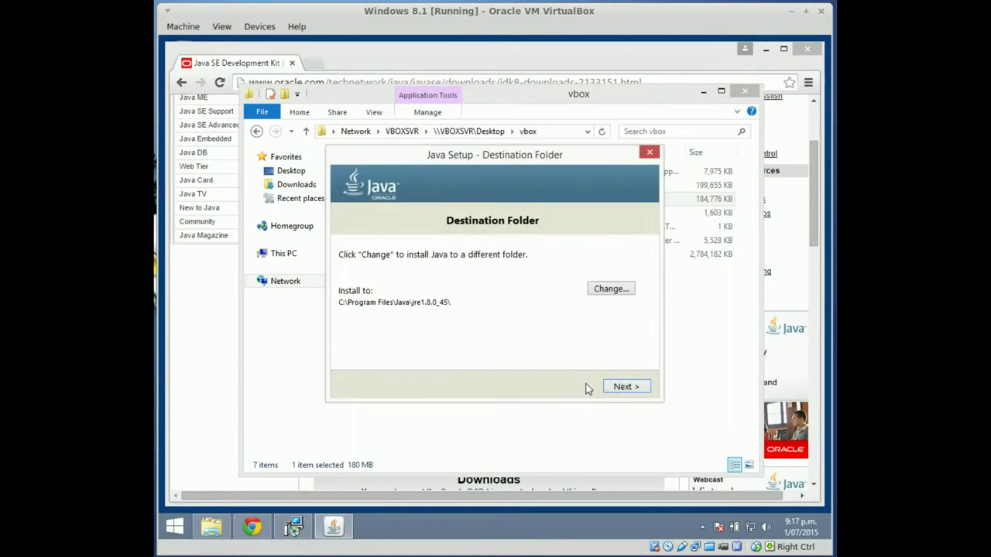
{"action": "left_click", "coordinate": [619, 388]}
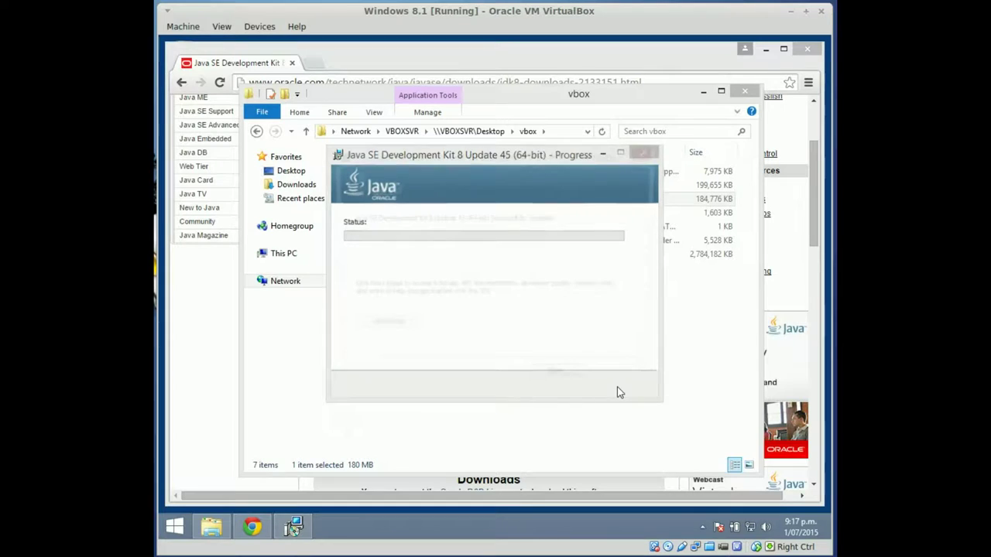
{"action": "left_click", "coordinate": [561, 385]}
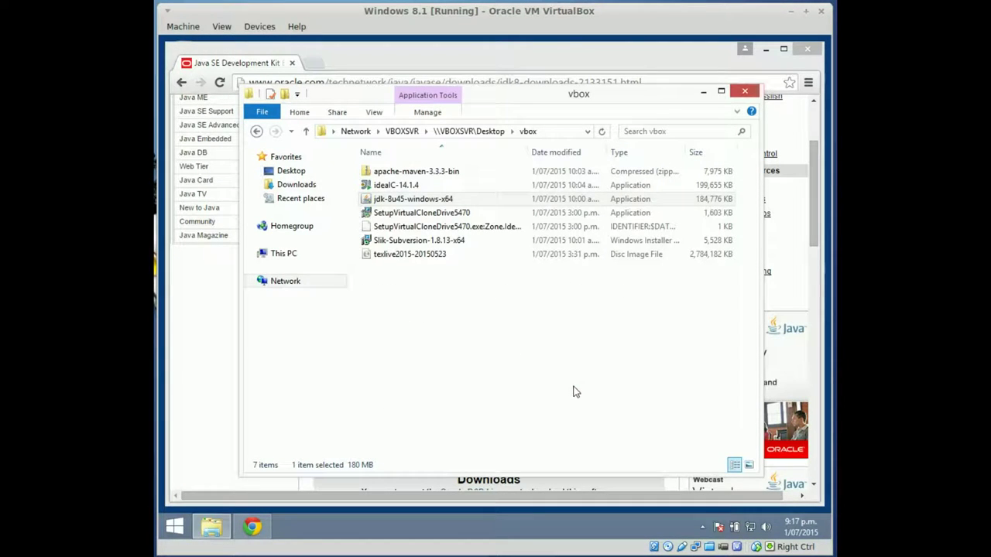
- Browse to the installed JDK folder C:\Program Files\Java\jdk1.8.0_45
{"action": "mouse_move", "coordinate": [206, 534]}
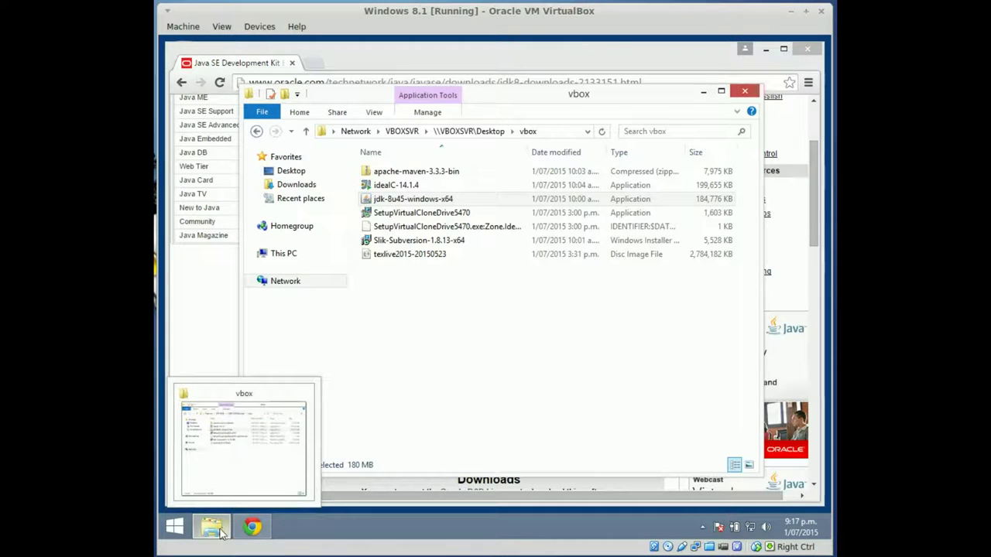
{"action": "left_click", "coordinate": [439, 371]}
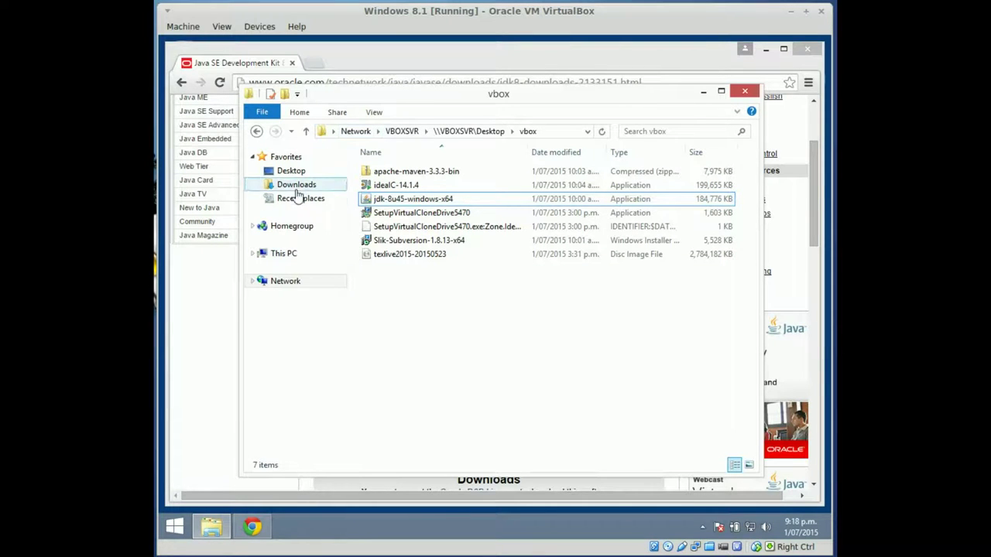
{"action": "left_click", "coordinate": [283, 255]}
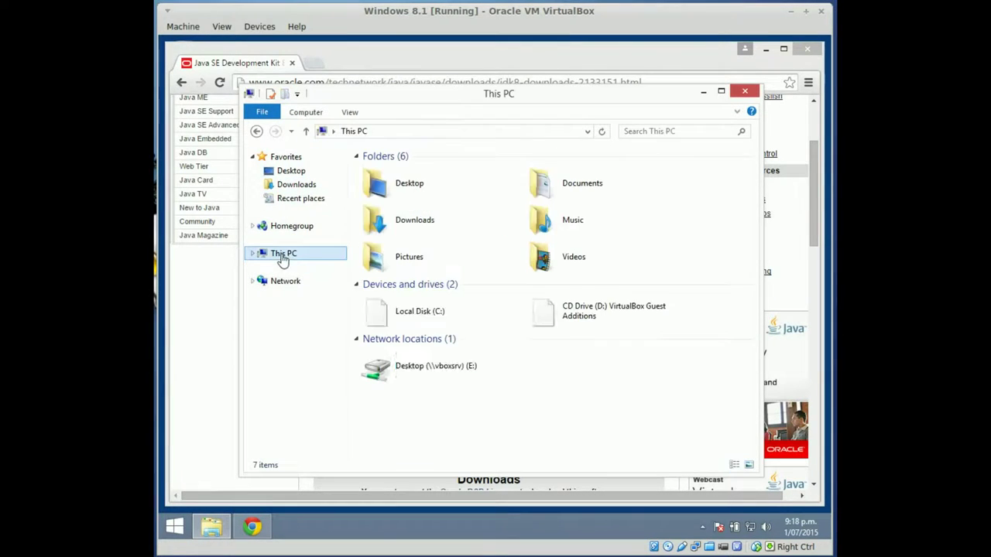
{"action": "double_click", "coordinate": [434, 313]}
{"action": "double_click", "coordinate": [398, 188]}
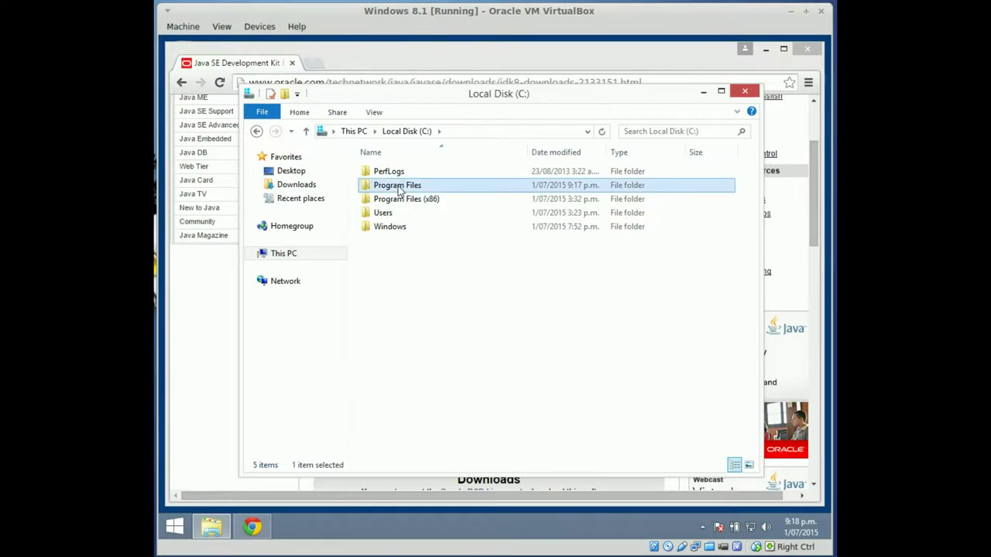
{"action": "double_click", "coordinate": [389, 200]}
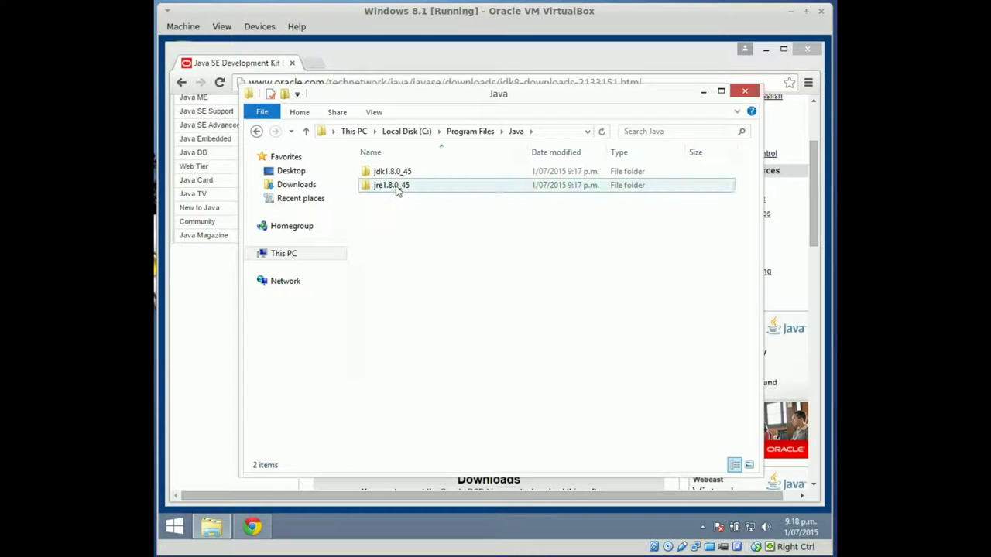
{"action": "double_click", "coordinate": [408, 172]}
- Copy the full path of the jdk1.8.0_45 folder to the clipboard
{"action": "left_click", "coordinate": [544, 132]}
{"action": "left_click", "coordinate": [552, 130]}
{"action": "right_click", "coordinate": [433, 133]}
{"action": "left_click", "coordinate": [493, 178]}
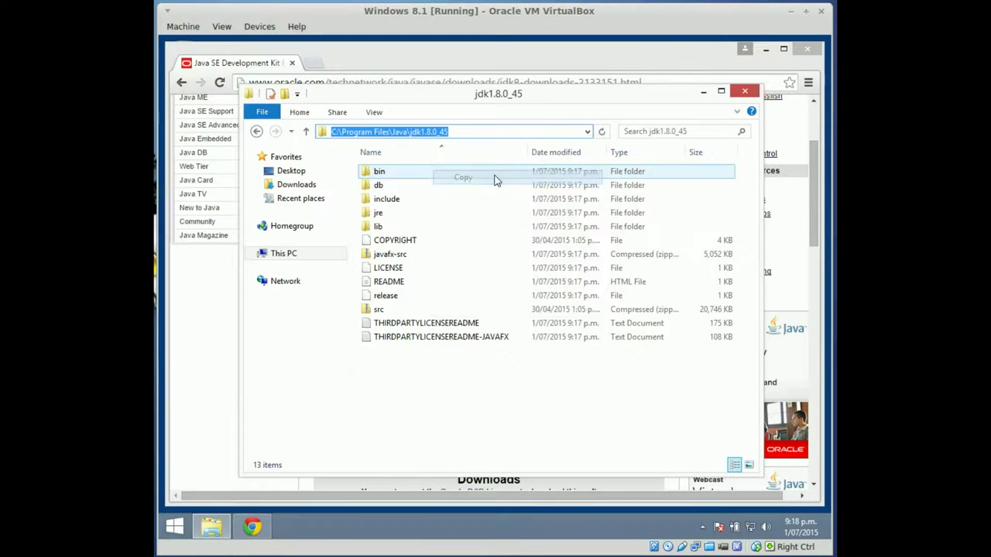
- Open the computer's environment variables from the advanced system settings
{"action": "right_click", "coordinate": [283, 255]}
{"action": "left_click", "coordinate": [360, 419]}
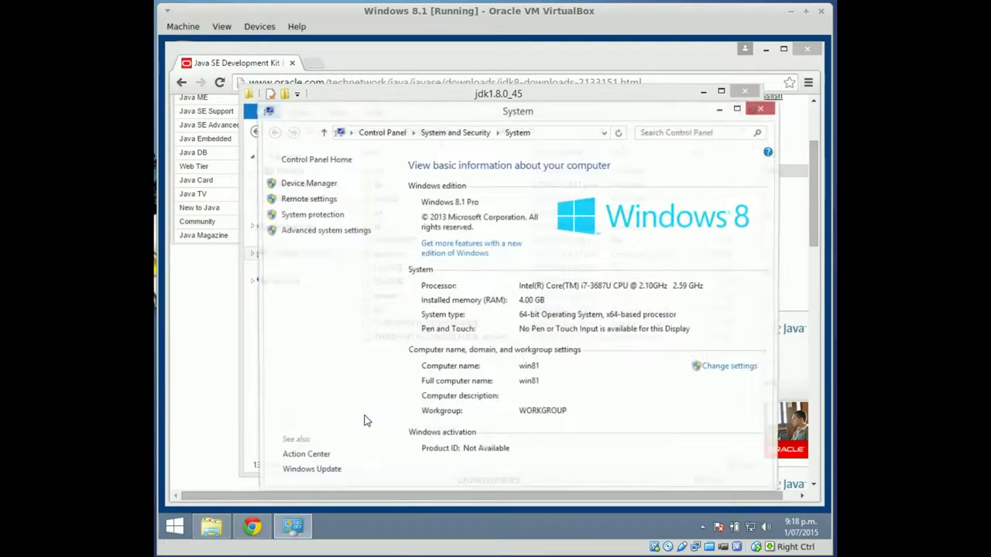
{"action": "left_click", "coordinate": [315, 230]}
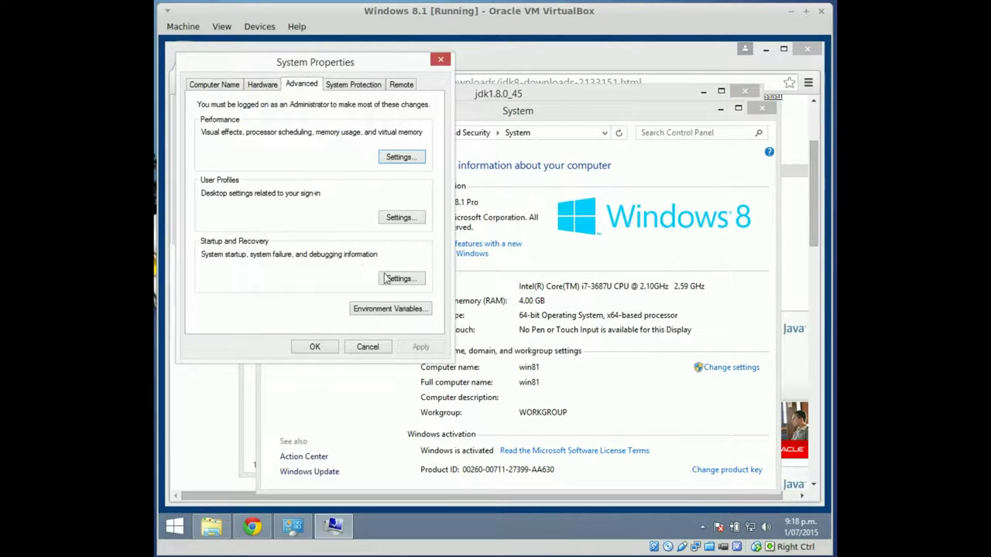
{"action": "left_click", "coordinate": [398, 310]}
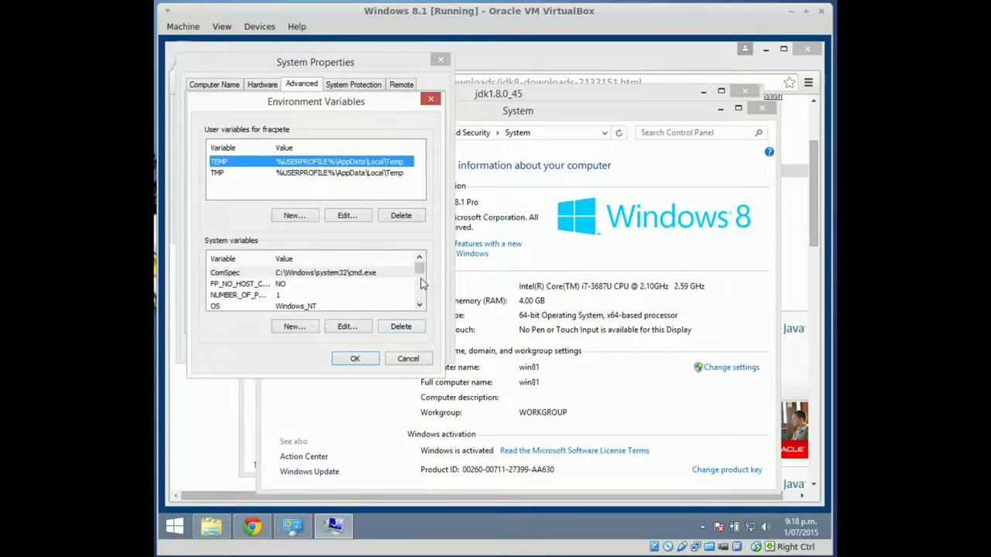
{"action": "left_click_drag", "start_coordinate": [419, 274], "coordinate": [418, 268]}
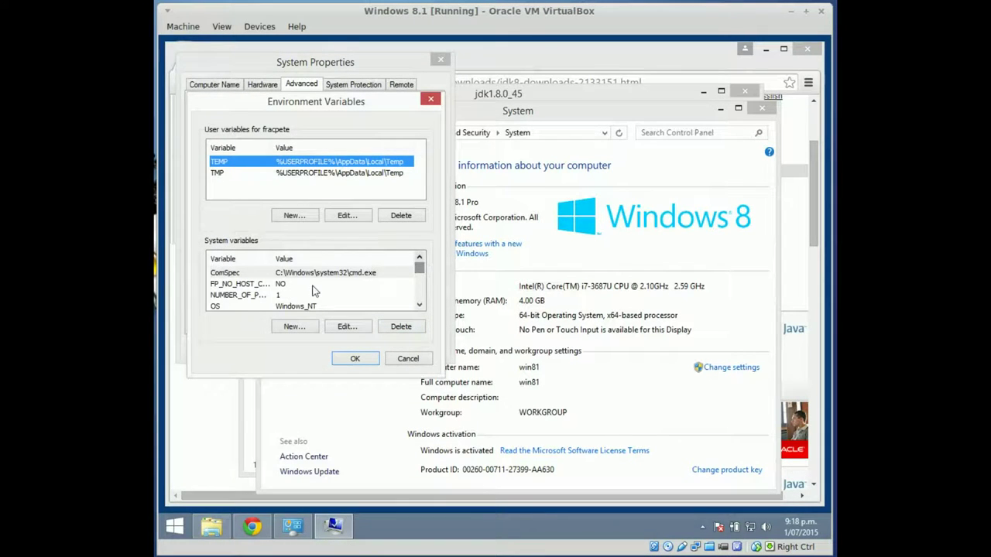
- Create the system variable JAVA_HOME with the value C:\Program Files\Java\jdk1.8.0_45, save it, and close the System and folder windows
{"action": "left_click", "coordinate": [313, 328]}
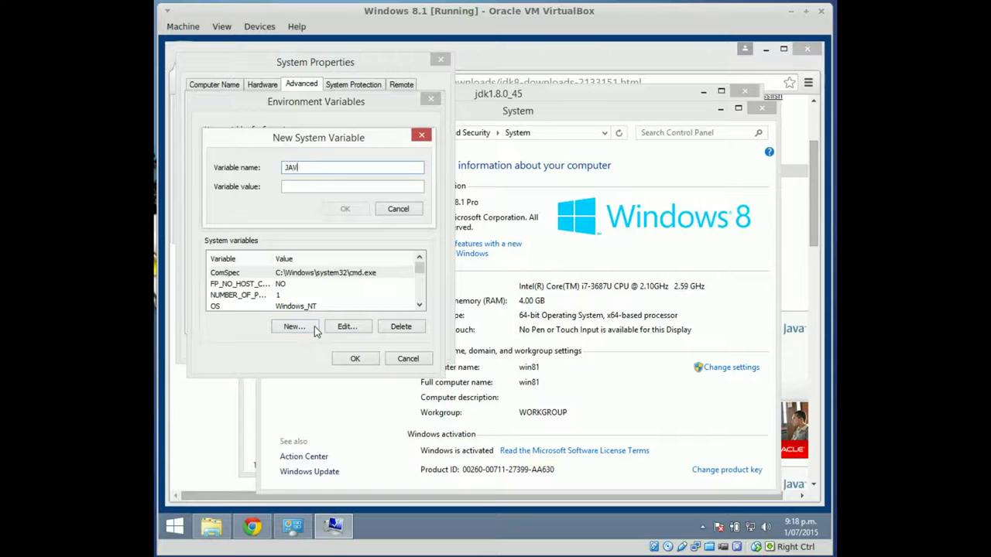
{"action": "key", "text": "ctrl+v"}
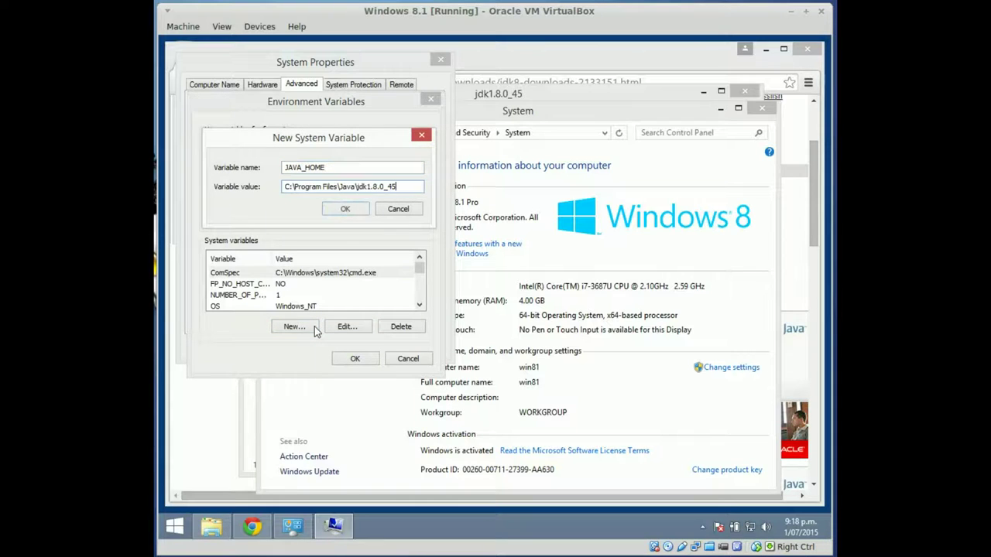
{"action": "left_click", "coordinate": [345, 210]}
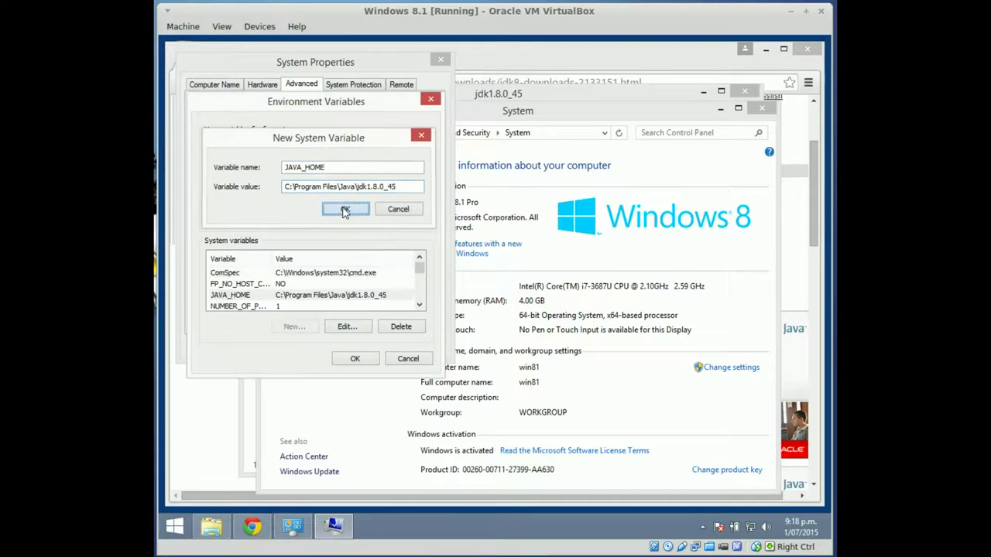
{"action": "left_click", "coordinate": [354, 362]}
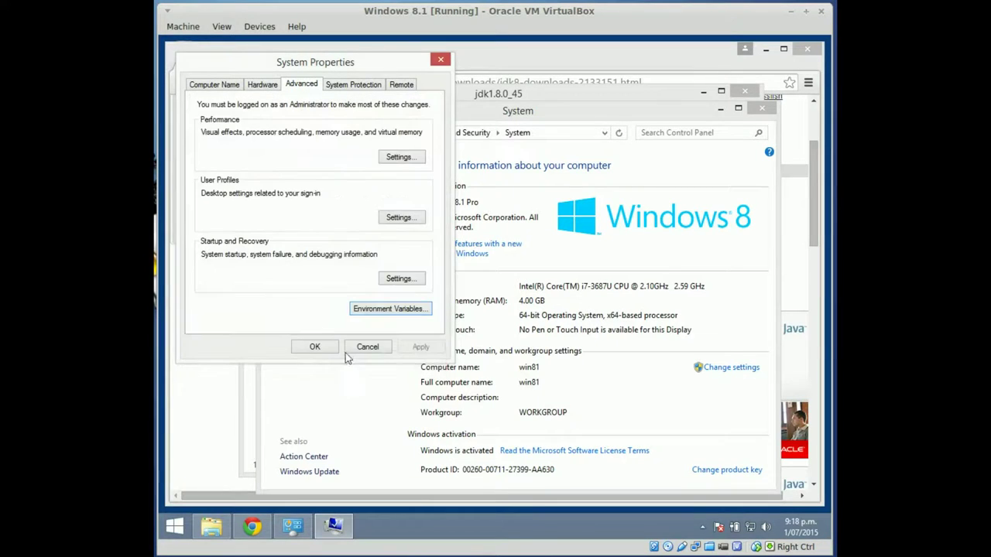
{"action": "left_click", "coordinate": [315, 346]}
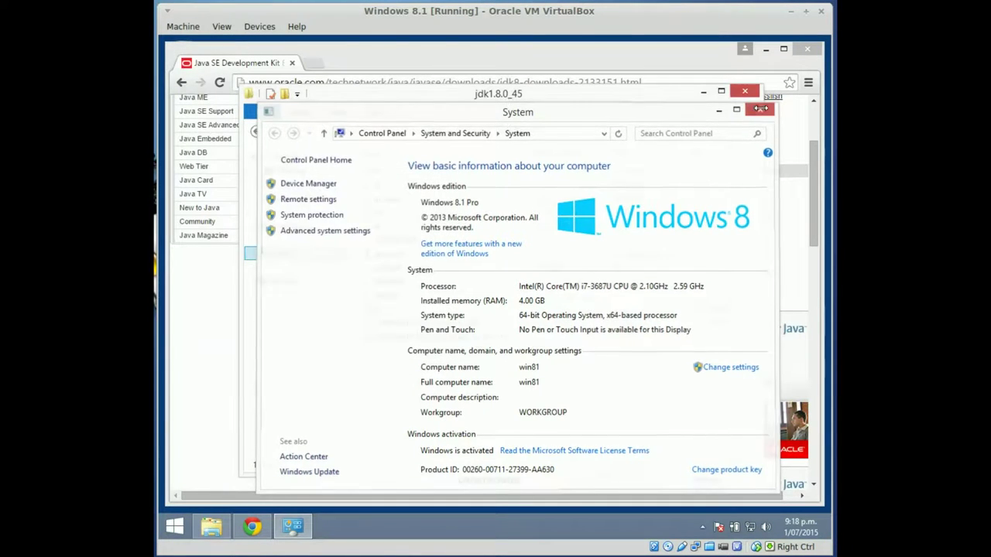
{"action": "left_click", "coordinate": [762, 110]}
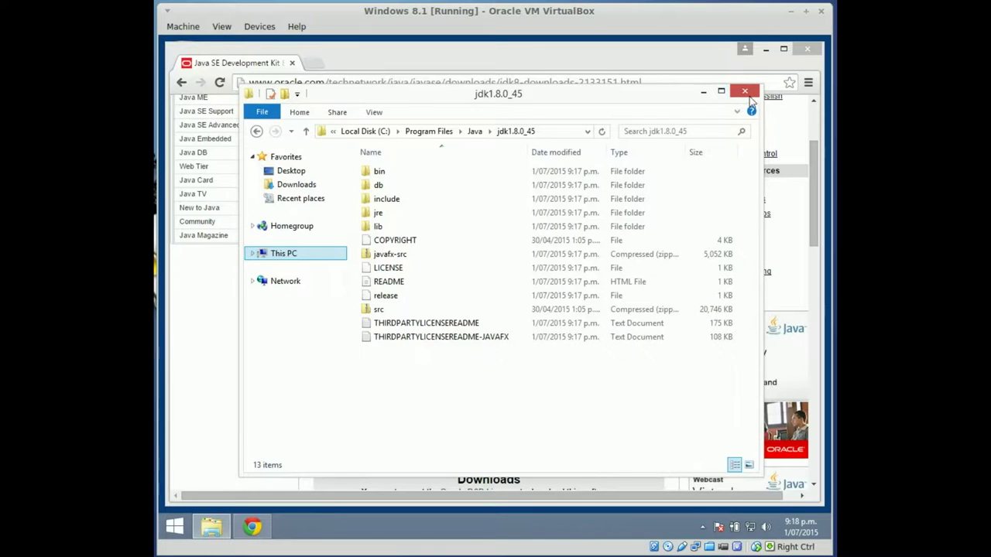
{"action": "left_click", "coordinate": [745, 92]}
- Search the web for "maven apache download" in the browser
{"action": "left_click", "coordinate": [663, 81]}
{"action": "type", "text": "mave"}
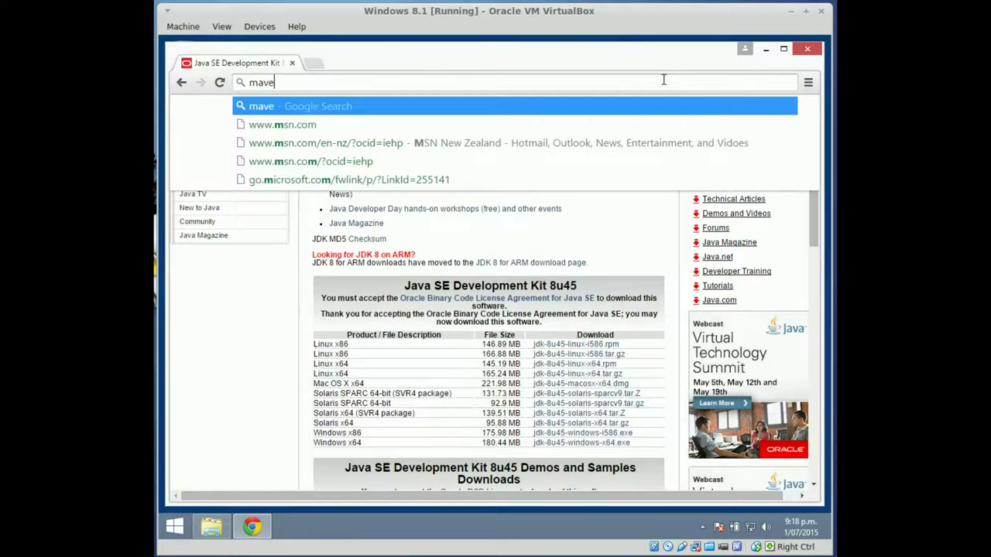
{"action": "type", "text": "n apac"}
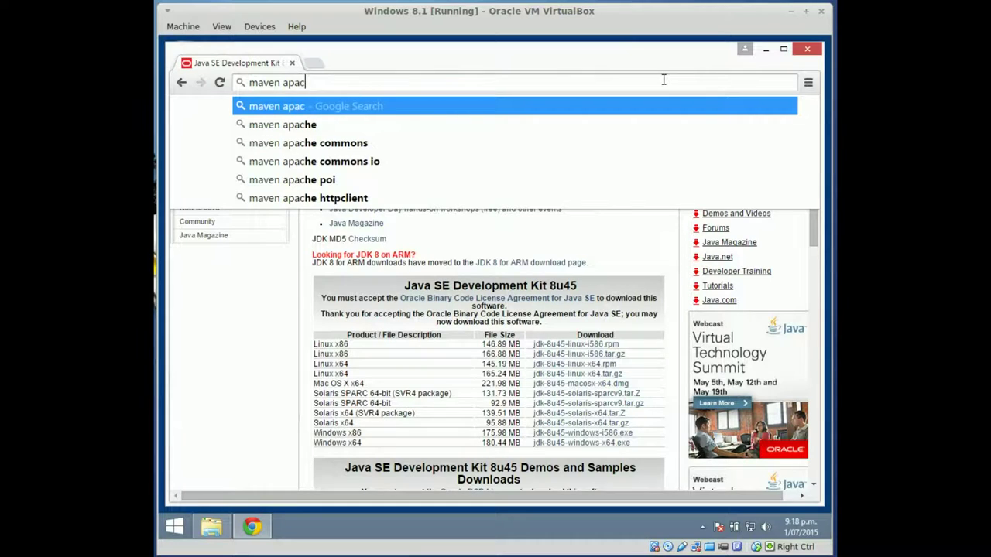
{"action": "type", "text": "he download"}
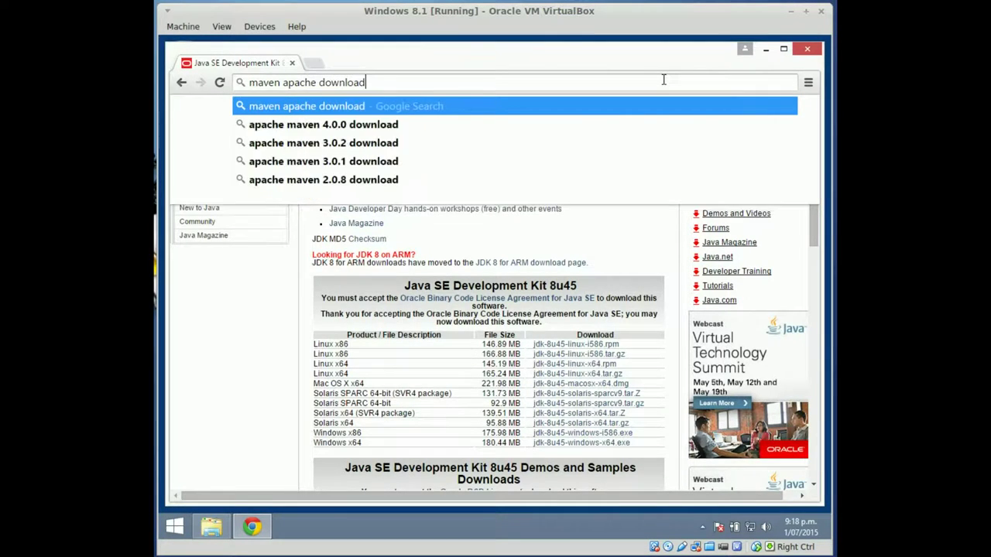
{"action": "key", "text": "Return"}
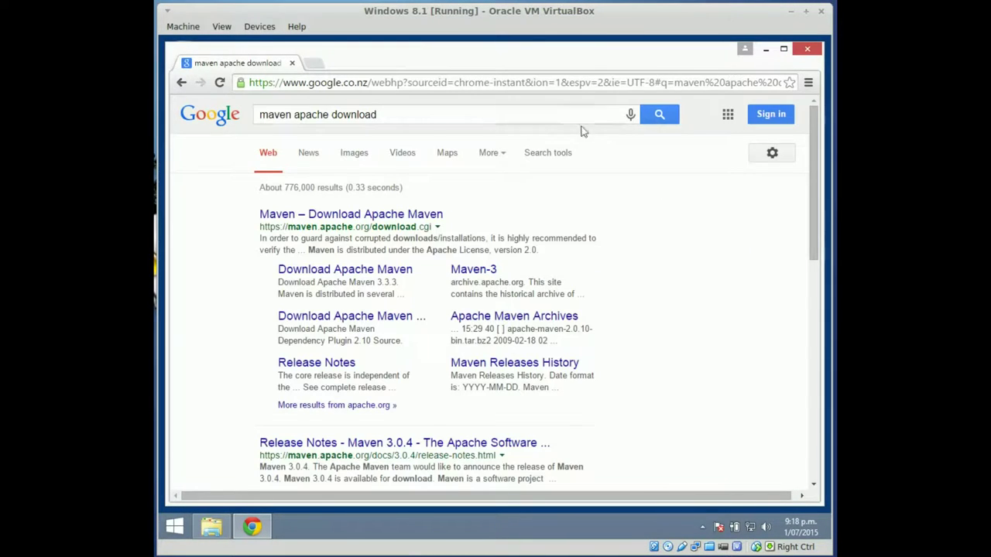
- Open the Download Apache Maven page and locate the Maven 3.3.3 download links
{"action": "left_click", "coordinate": [391, 220]}
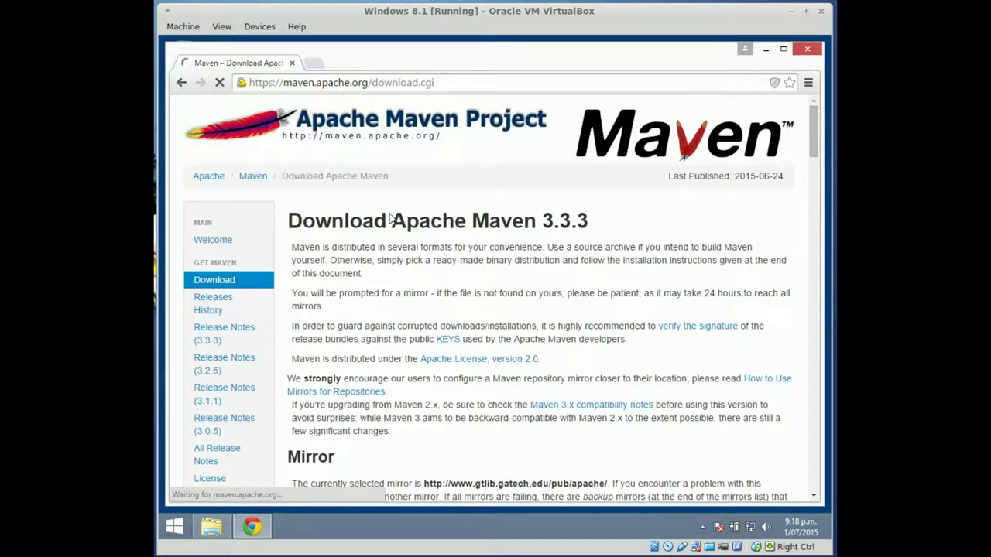
{"action": "scroll", "coordinate": [488, 361], "scroll_direction": "down", "scroll_amount": 3}
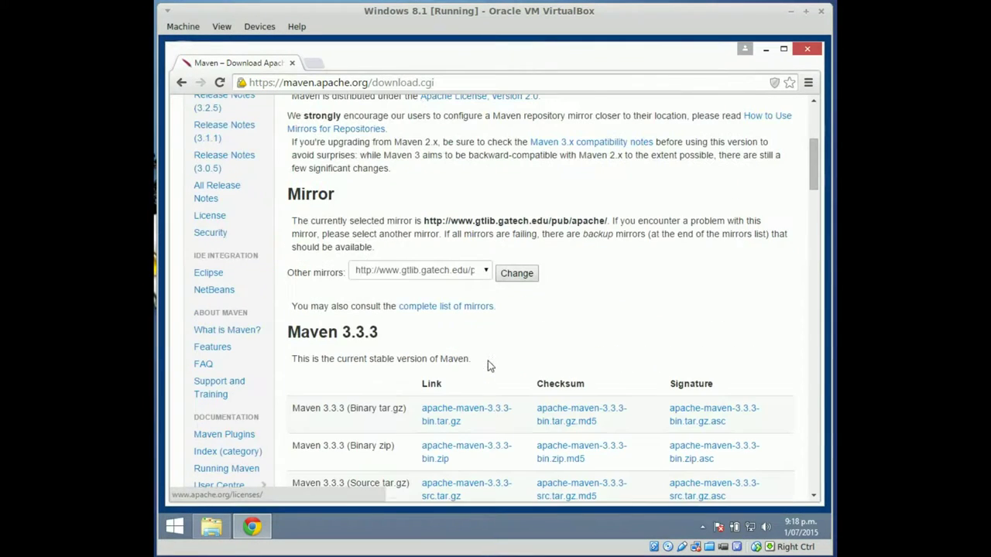
{"action": "scroll", "coordinate": [522, 393], "scroll_direction": "down", "scroll_amount": 2}
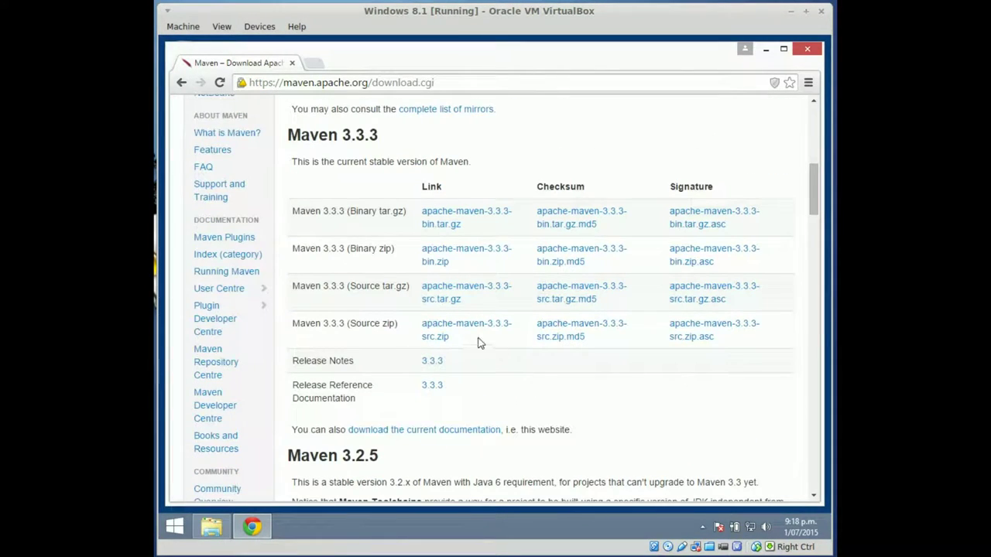
{"action": "left_click", "coordinate": [461, 257]}
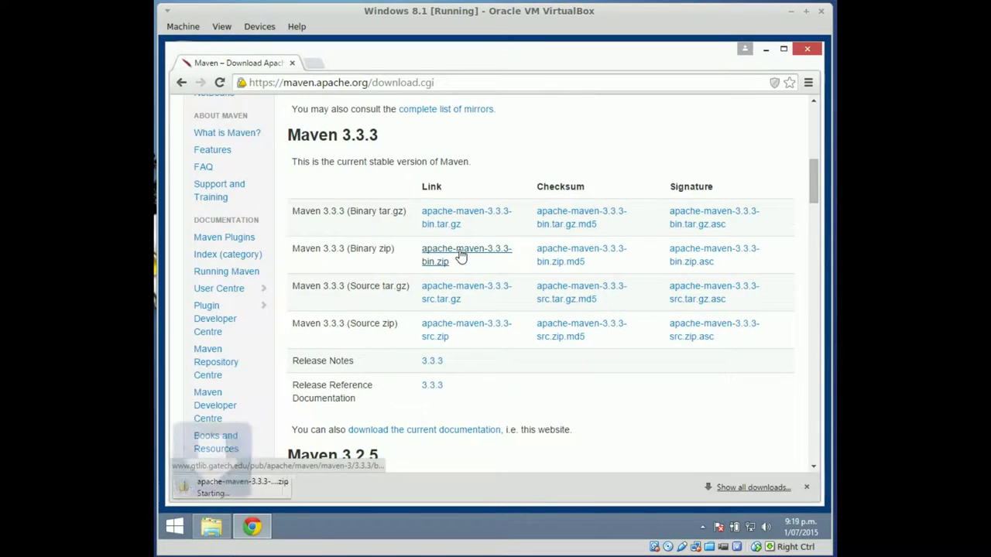
{"action": "left_click", "coordinate": [301, 487]}
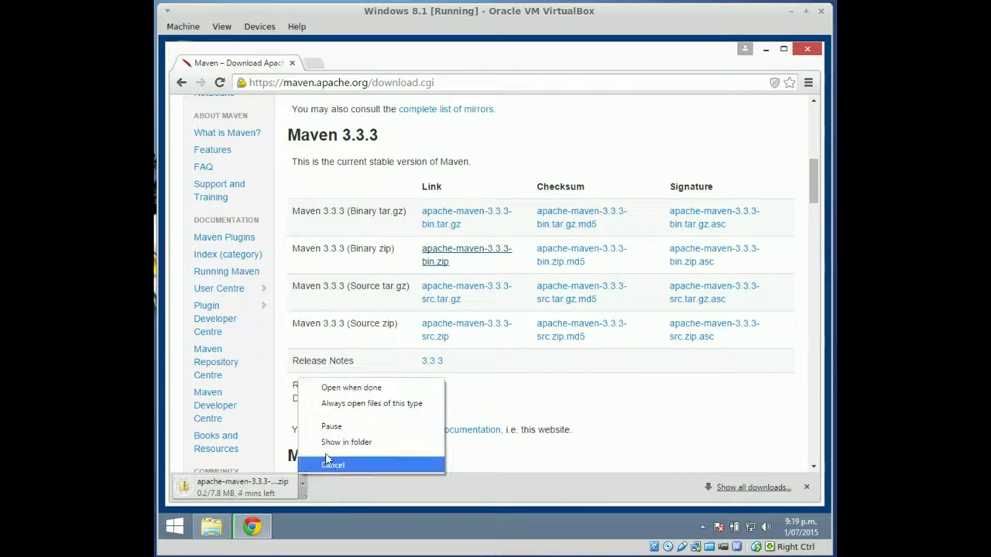
{"action": "left_click", "coordinate": [344, 464]}
- Copy the apache-maven-3.3.3 folder from the apache-maven-3.3.3-bin archive in the vbox folder of the VBOXSVR network share
{"action": "left_click", "coordinate": [211, 529]}
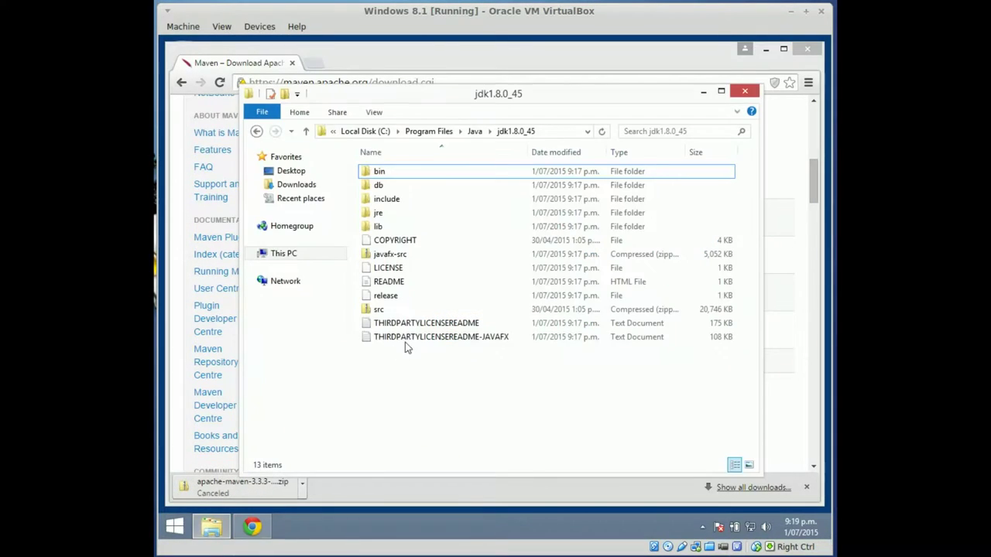
{"action": "left_click", "coordinate": [285, 281]}
{"action": "left_click", "coordinate": [398, 181]}
{"action": "double_click", "coordinate": [400, 183]}
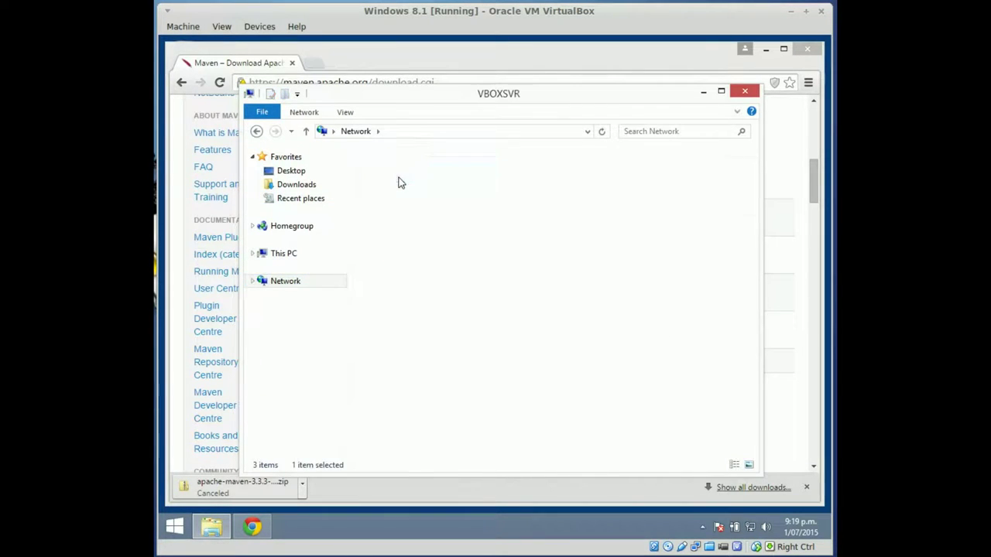
{"action": "double_click", "coordinate": [401, 178]}
{"action": "double_click", "coordinate": [398, 172]}
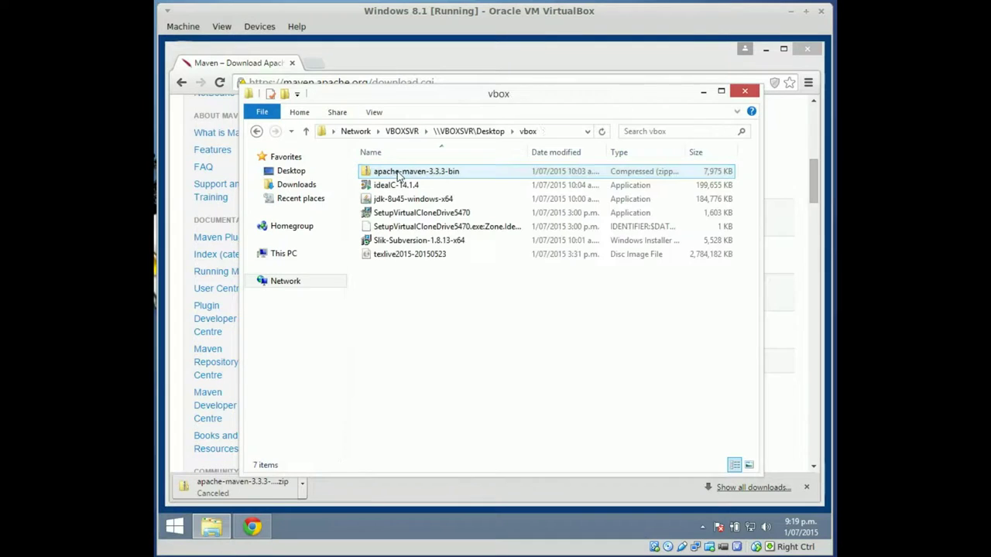
{"action": "double_click", "coordinate": [403, 173]}
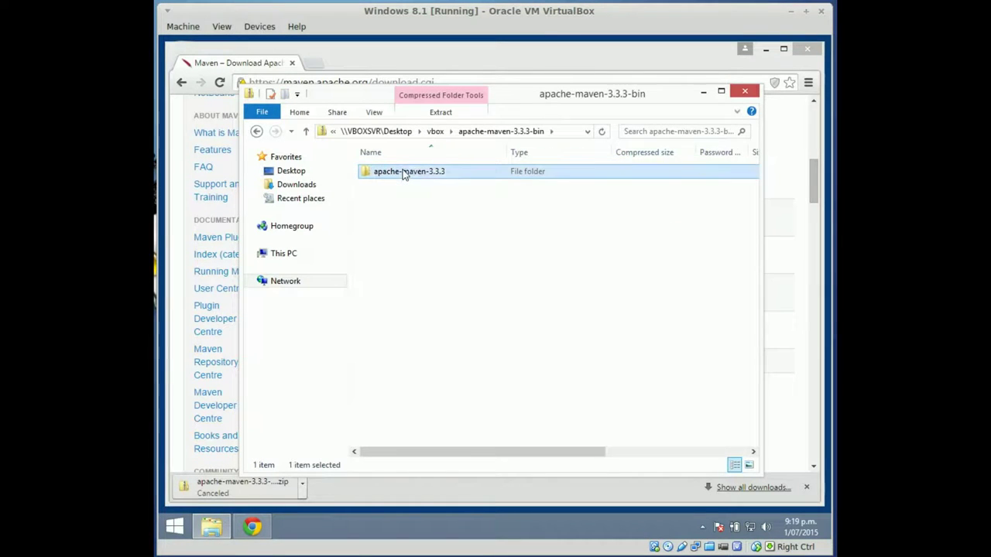
{"action": "right_click", "coordinate": [404, 173]}
{"action": "left_click", "coordinate": [436, 226]}
- Paste the apache-maven-3.3.3 folder into C:\Program Files, granting administrator permission for the copy
{"action": "left_click", "coordinate": [278, 258]}
{"action": "double_click", "coordinate": [424, 307]}
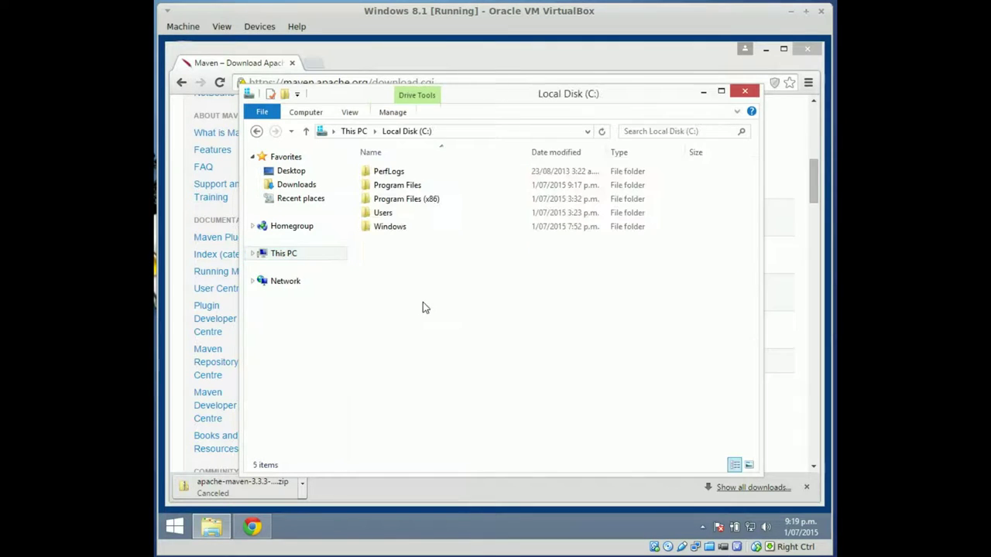
{"action": "double_click", "coordinate": [402, 187]}
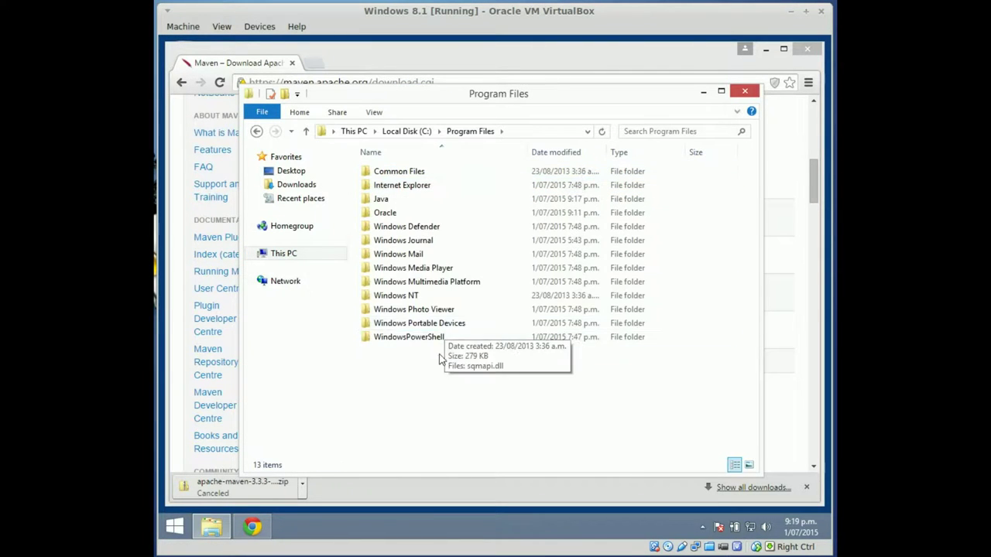
{"action": "right_click", "coordinate": [429, 373]}
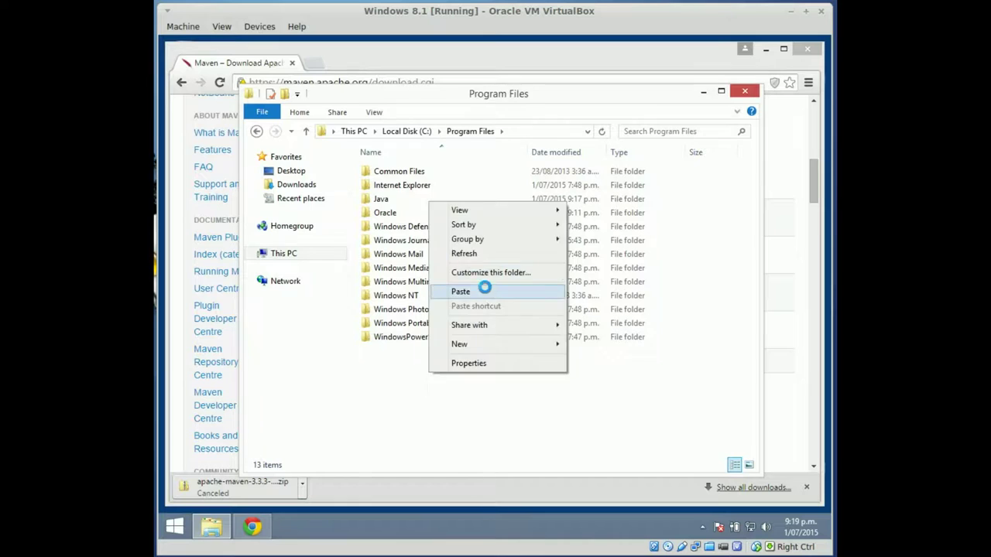
{"action": "left_click", "coordinate": [461, 291]}
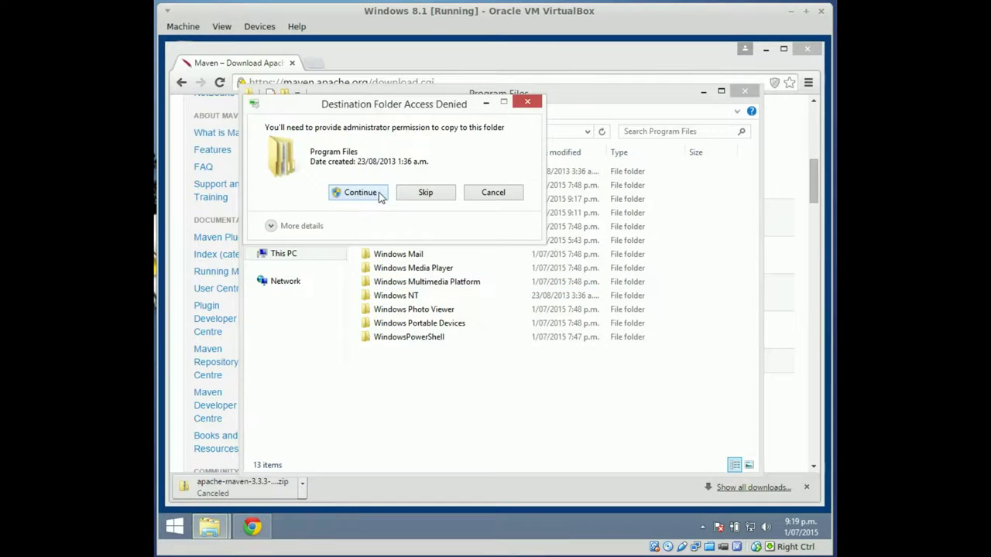
{"action": "left_click", "coordinate": [360, 193]}
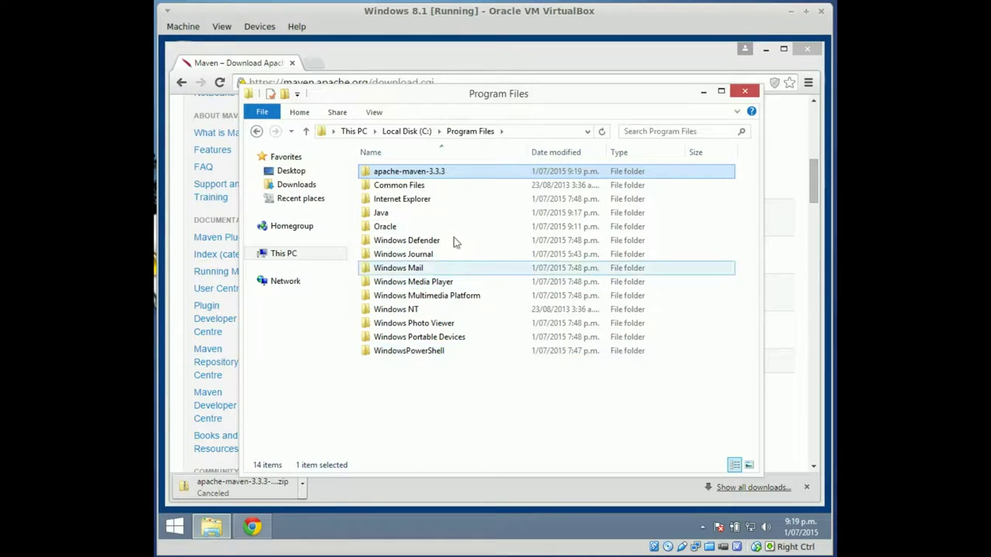
- Open the bin folder inside the pasted apache-maven-3.3.3 folder and copy its full path
{"action": "double_click", "coordinate": [419, 172]}
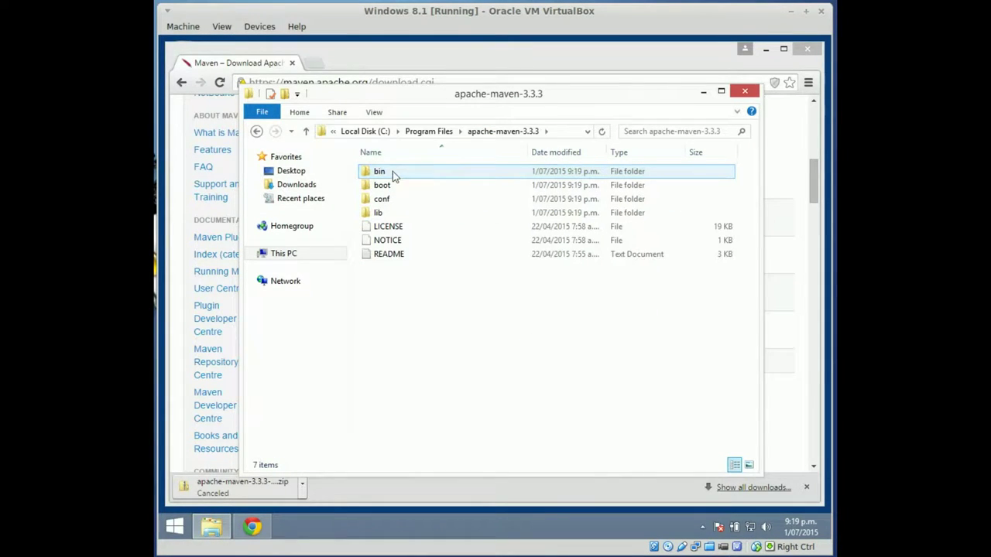
{"action": "double_click", "coordinate": [393, 171]}
{"action": "left_click", "coordinate": [535, 131]}
{"action": "right_click", "coordinate": [535, 132]}
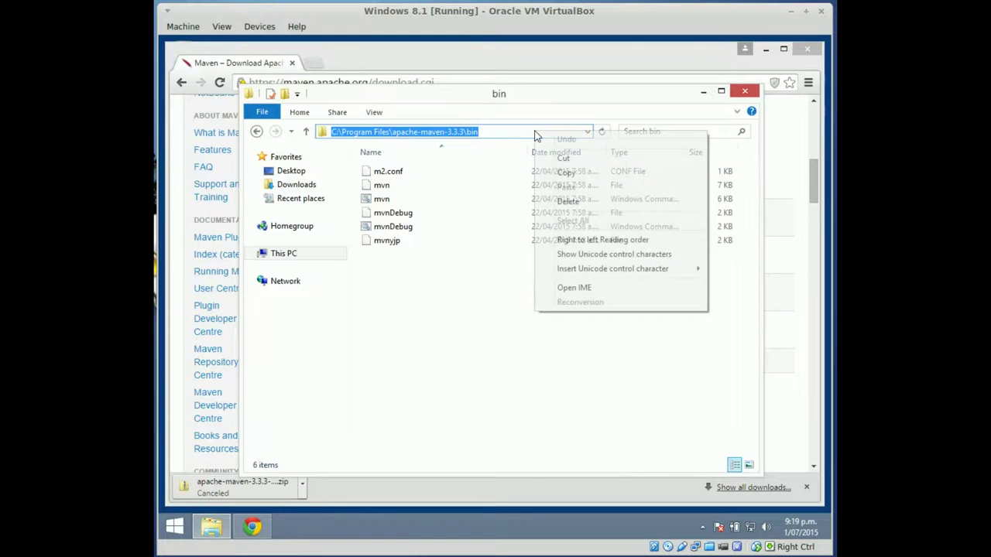
{"action": "right_click", "coordinate": [439, 131]}
{"action": "left_click", "coordinate": [469, 174]}
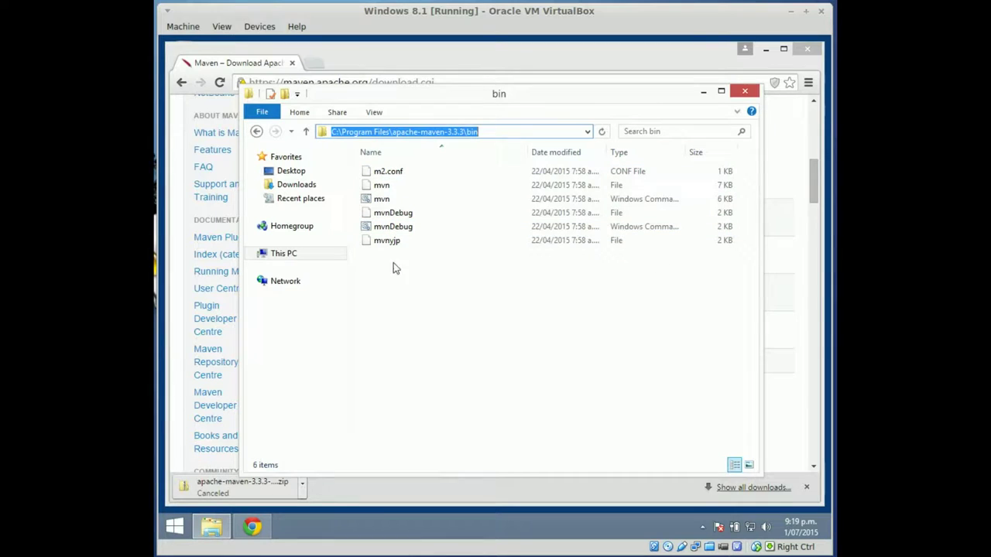
- Open the environment variables through the computer's properties and advanced system settings
{"action": "right_click", "coordinate": [285, 255]}
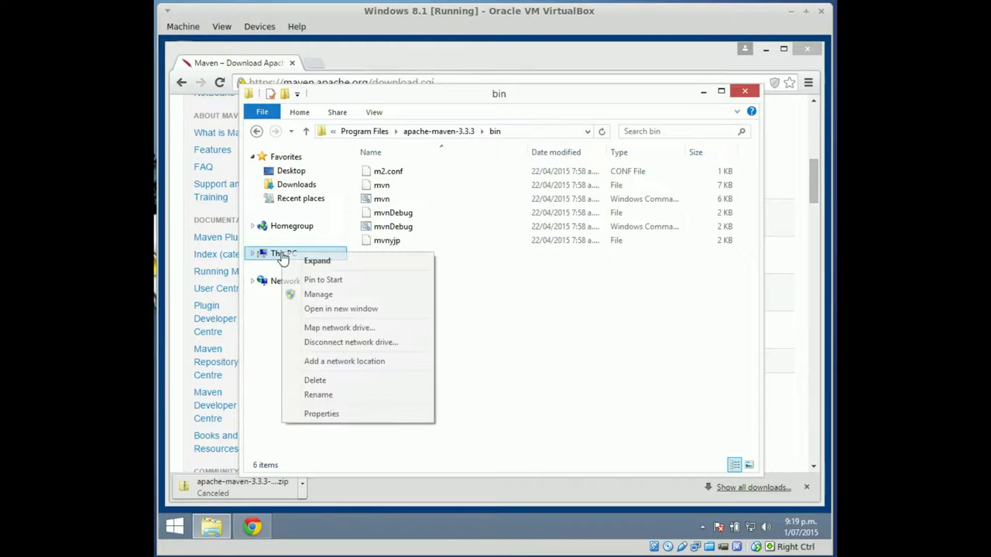
{"action": "left_click", "coordinate": [364, 413]}
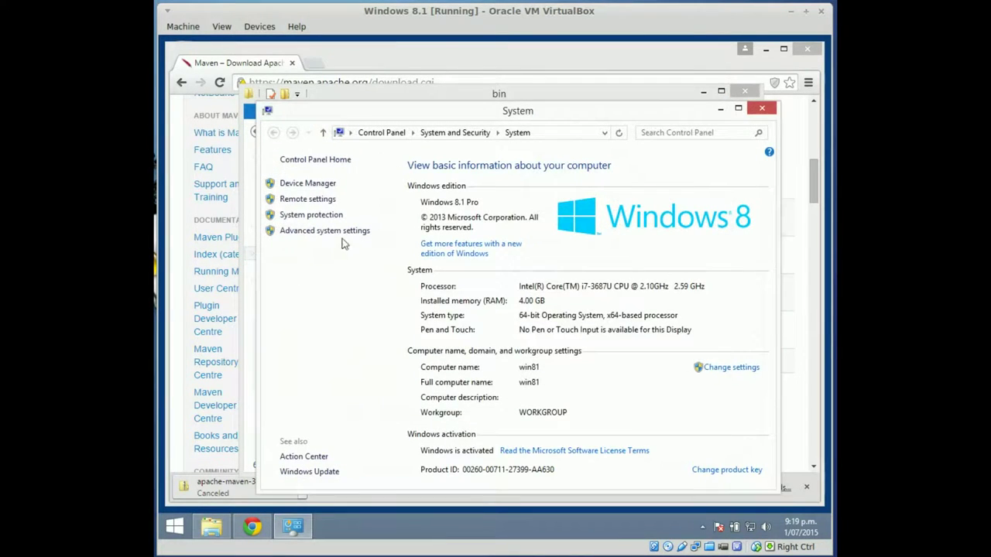
{"action": "left_click", "coordinate": [343, 231]}
{"action": "left_click", "coordinate": [416, 344]}
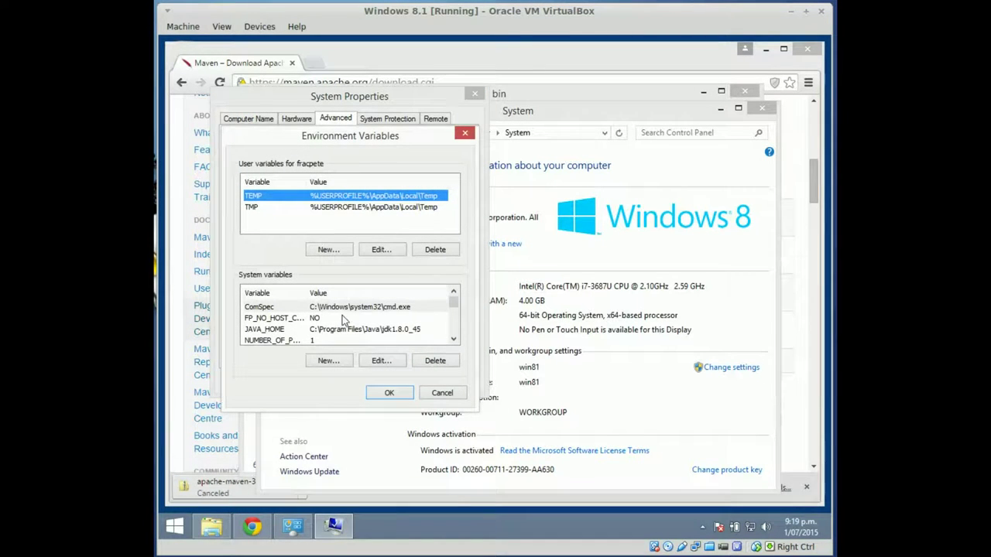
- Append ;C:\Program Files\apache-maven-3.3.3\bin to the system variable Path and save the system properties
{"action": "left_click", "coordinate": [453, 342]}
{"action": "left_click", "coordinate": [453, 341]}
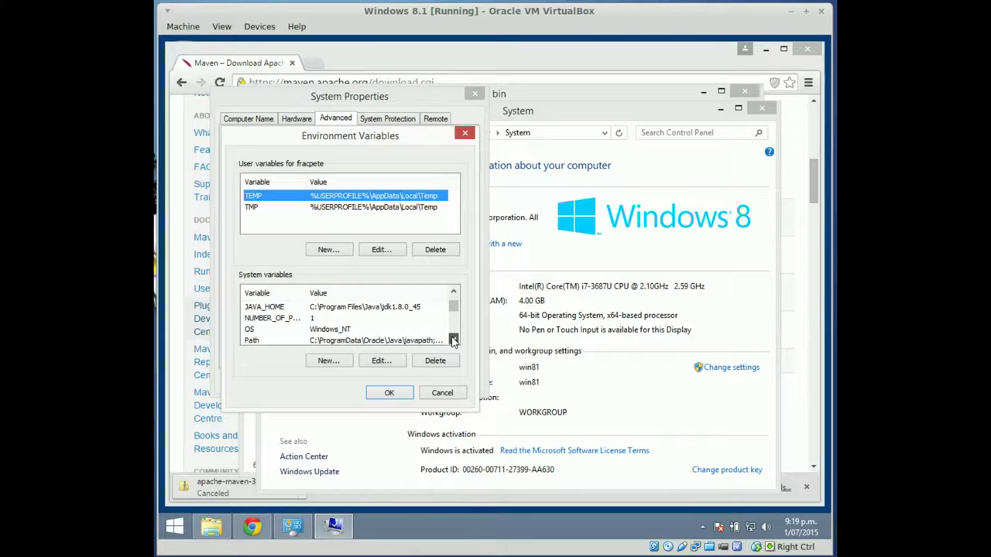
{"action": "left_click", "coordinate": [452, 341]}
{"action": "double_click", "coordinate": [379, 329]}
{"action": "key", "text": "End"}
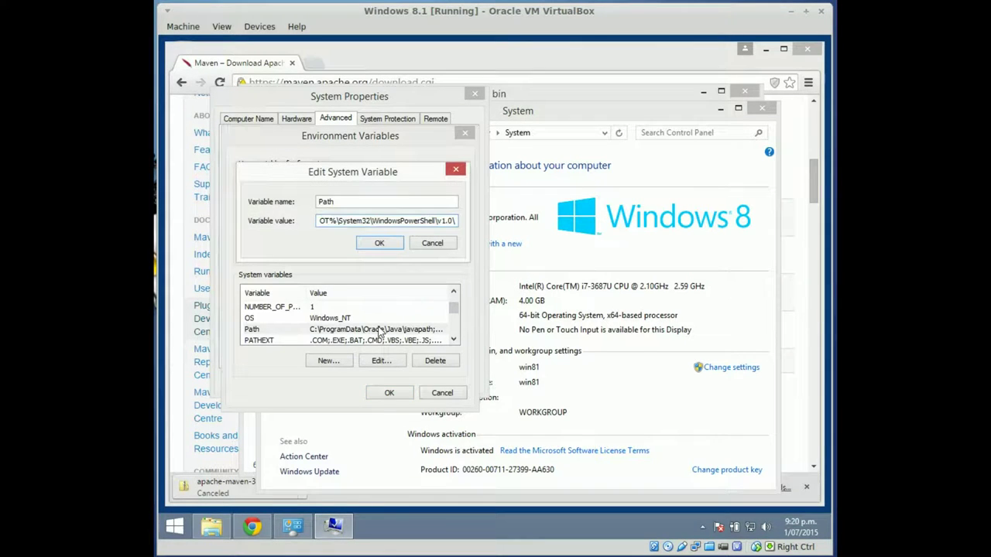
{"action": "type", "text": ";"}
{"action": "key", "text": "ctrl+v"}
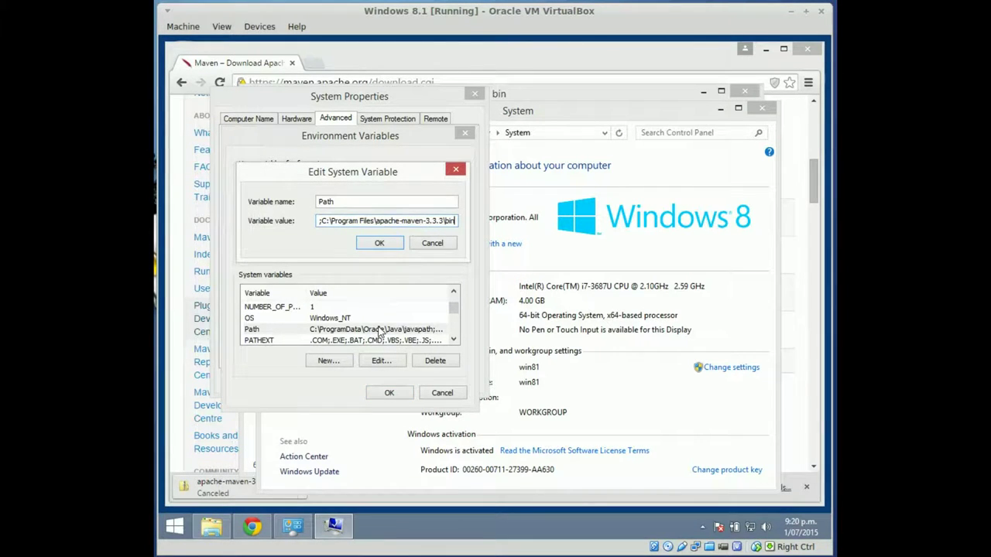
{"action": "left_click", "coordinate": [395, 243]}
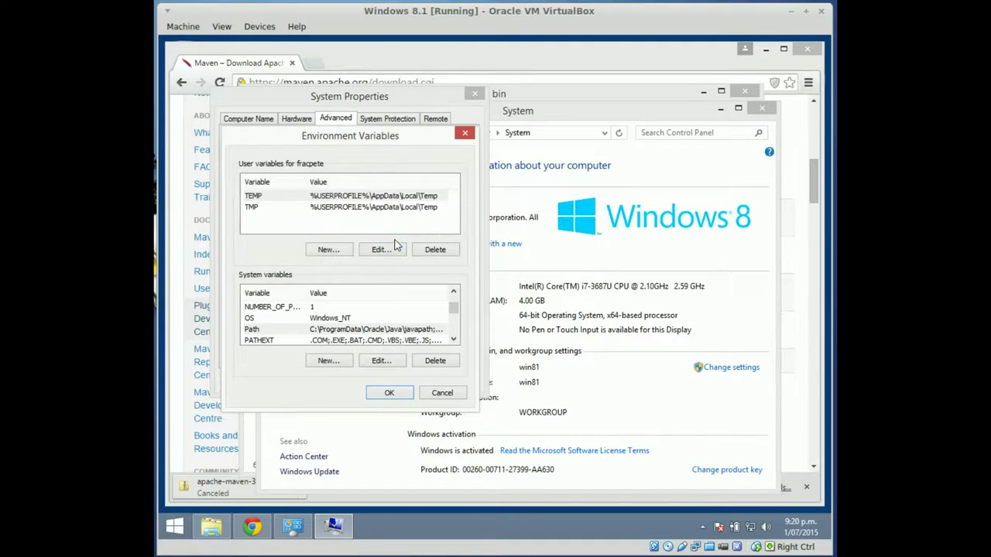
{"action": "left_click", "coordinate": [390, 393]}
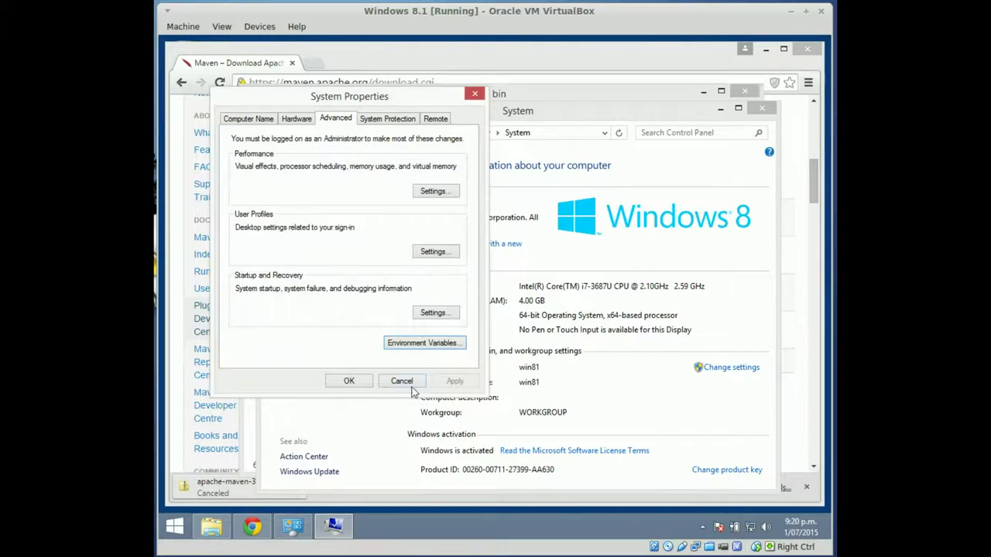
{"action": "left_click", "coordinate": [349, 382]}
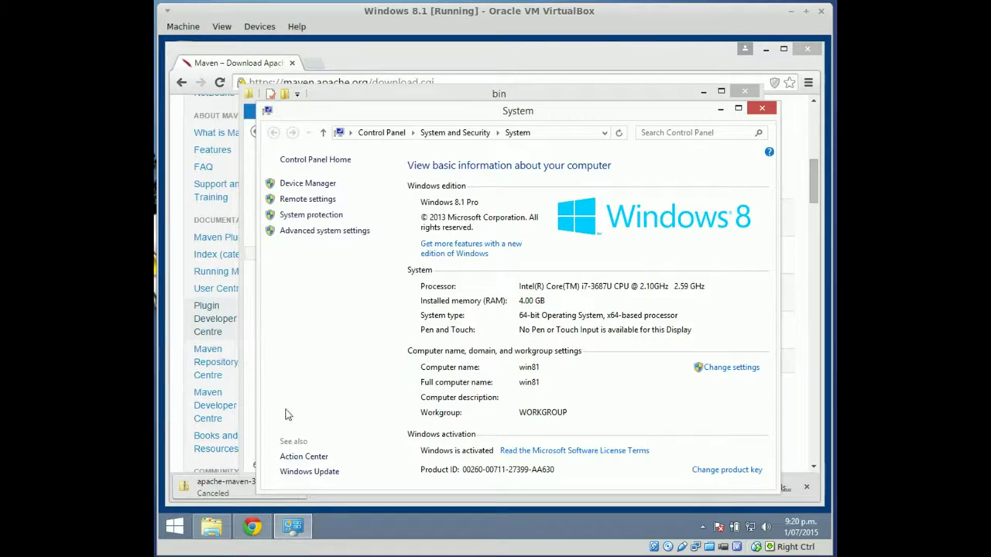
- Open a Command Prompt and check the Java and Maven installations with java -version and mvn -version
{"action": "left_click", "coordinate": [175, 527]}
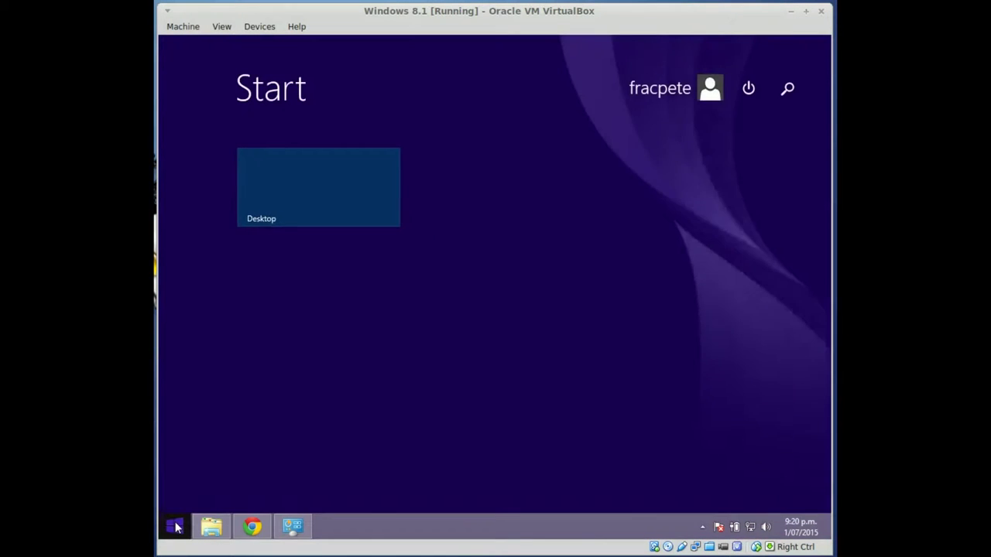
{"action": "type", "text": "cmd"}
{"action": "key", "text": "Return"}
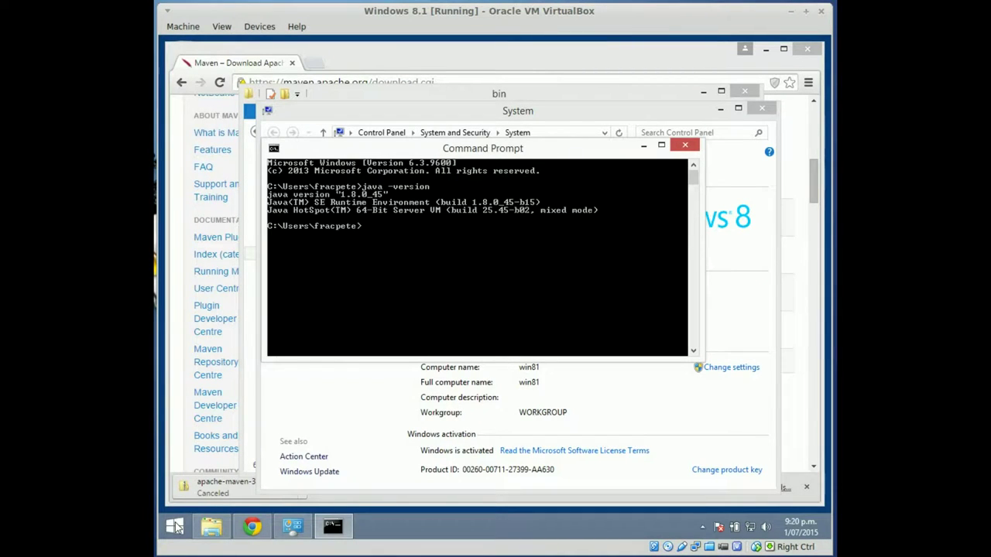
{"action": "type", "text": "ion"}
{"action": "key", "text": "Return"}
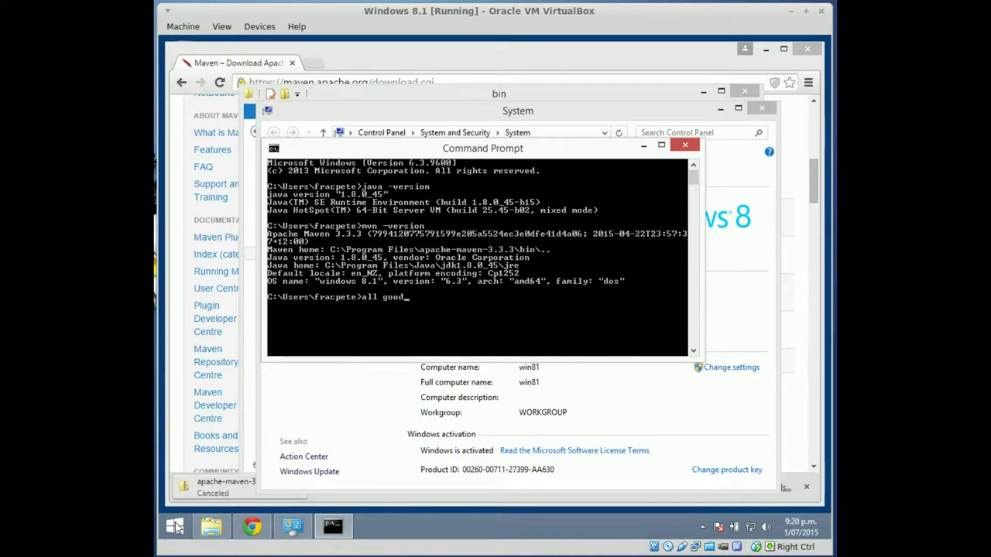
- Erase the text "all good" from the prompt and close the Command Prompt with the exit command
{"action": "key", "text": "BackSpace"}
{"action": "key", "text": "BackSpace"}
{"action": "key", "text": "BackSpace"}
{"action": "key", "text": "BackSpace"}
{"action": "key", "text": "BackSpace"}
{"action": "key", "text": "BackSpace"}
{"action": "key", "text": "BackSpace"}
{"action": "key", "text": "BackSpace"}
{"action": "type", "text": "exit"}
{"action": "key", "text": "Return"}
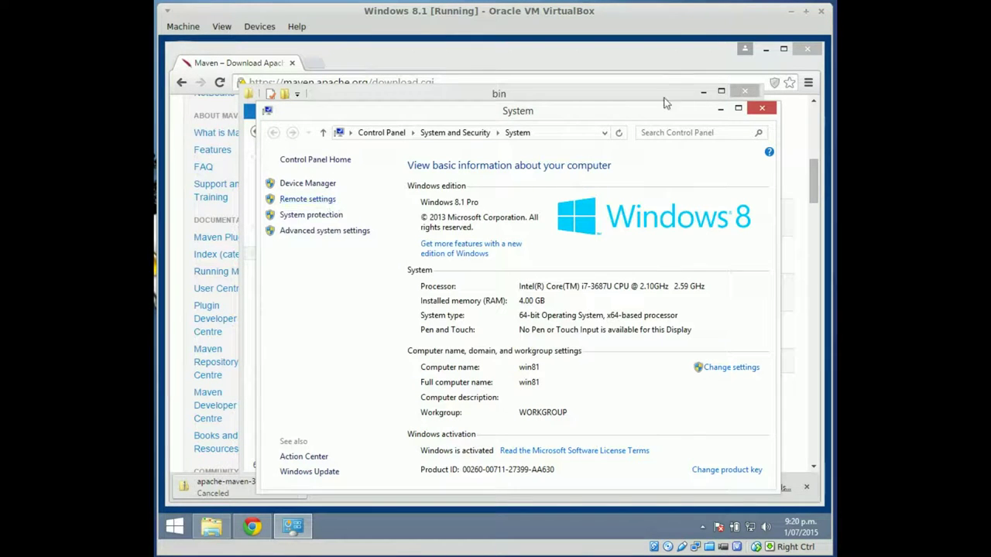
- Close the System window and go back to the vbox folder on the network share
{"action": "left_click", "coordinate": [764, 109]}
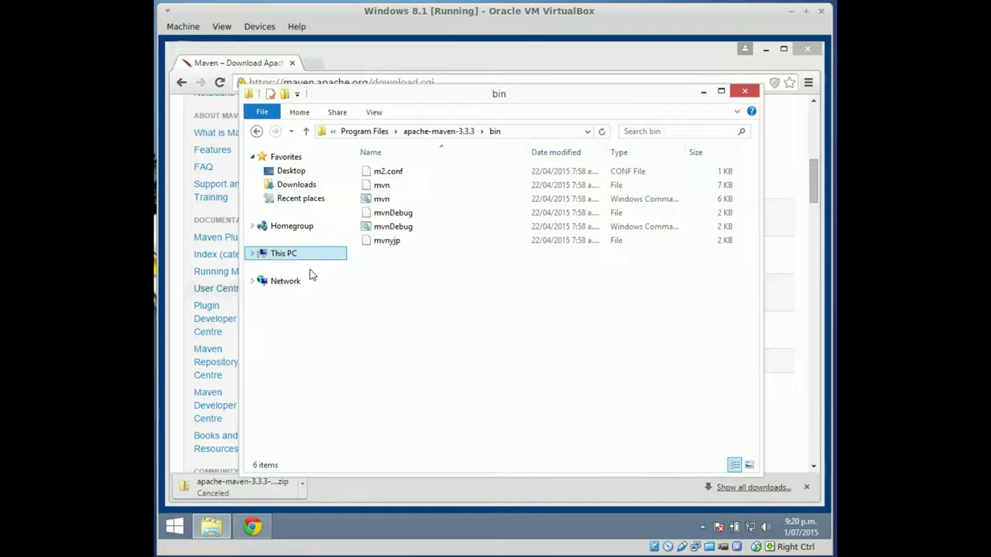
{"action": "left_click", "coordinate": [257, 132]}
{"action": "left_click", "coordinate": [256, 132]}
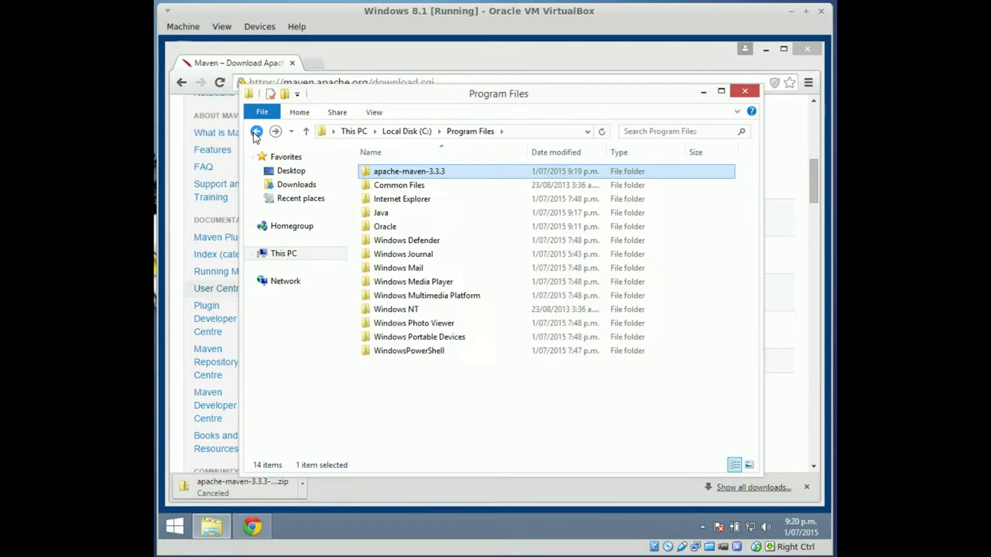
{"action": "left_click", "coordinate": [256, 132]}
{"action": "left_click", "coordinate": [256, 133]}
{"action": "left_click", "coordinate": [256, 132]}
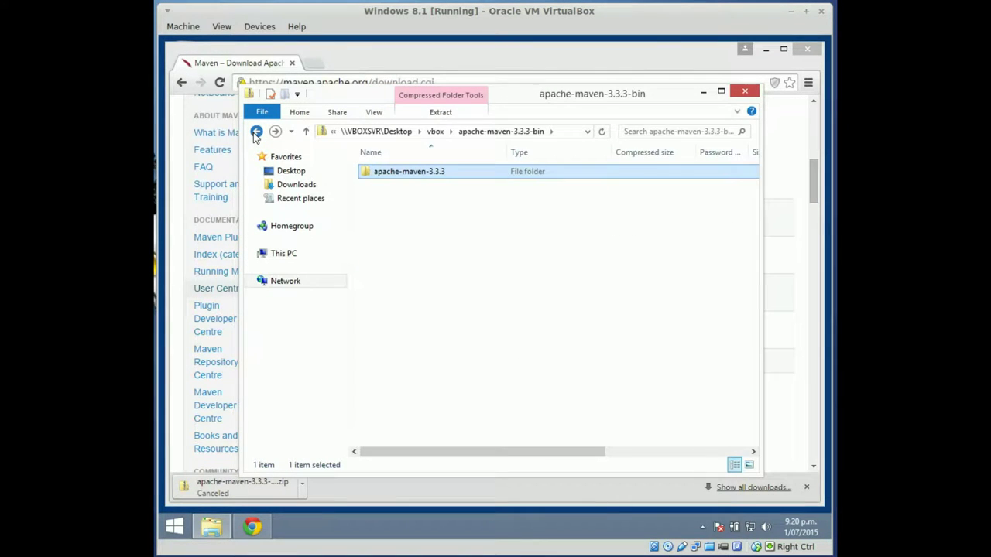
{"action": "left_click", "coordinate": [256, 132]}
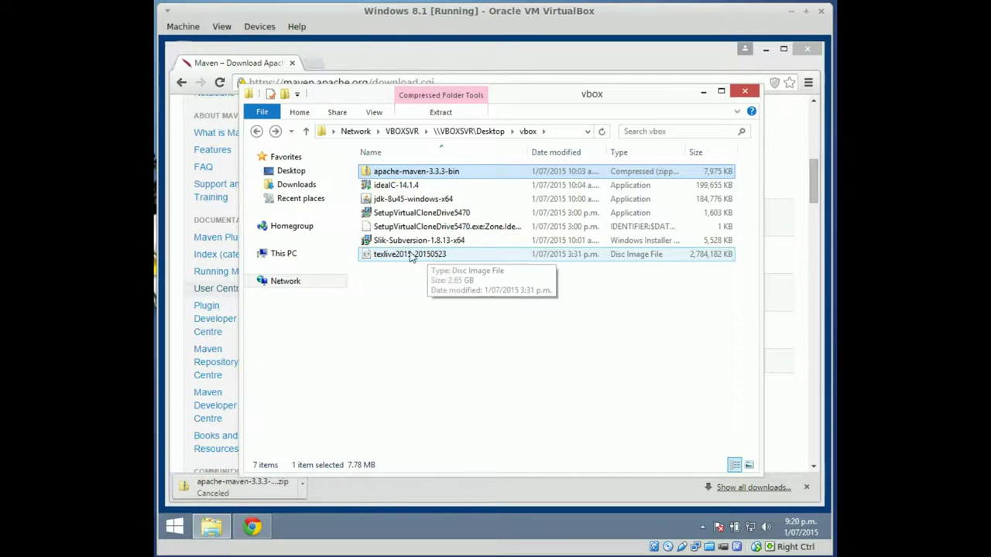
- Run SetupVirtualCloneDrive5470, accept the licence, exclude the desktop icon and start installing with the default destination
{"action": "double_click", "coordinate": [438, 214]}
{"action": "left_click", "coordinate": [546, 307]}
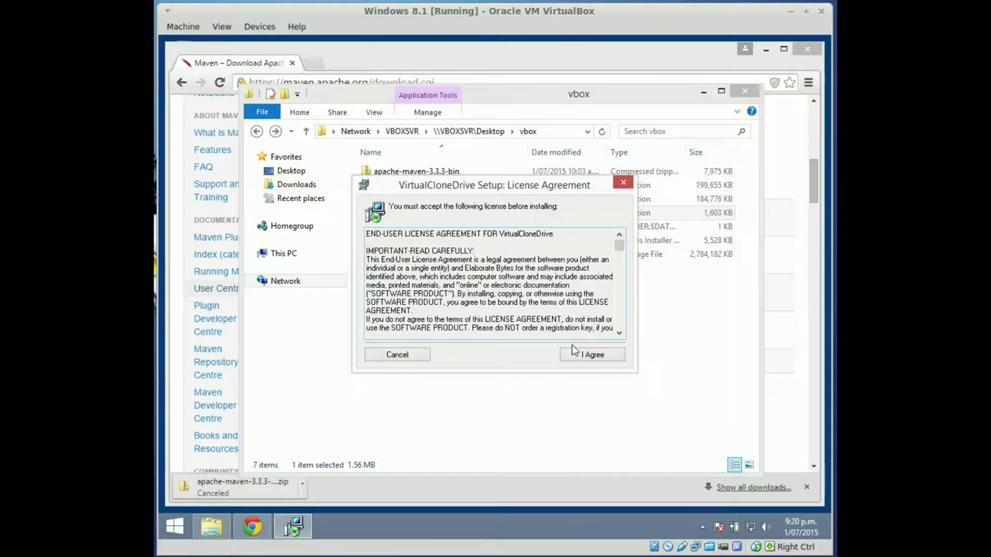
{"action": "left_click", "coordinate": [584, 357]}
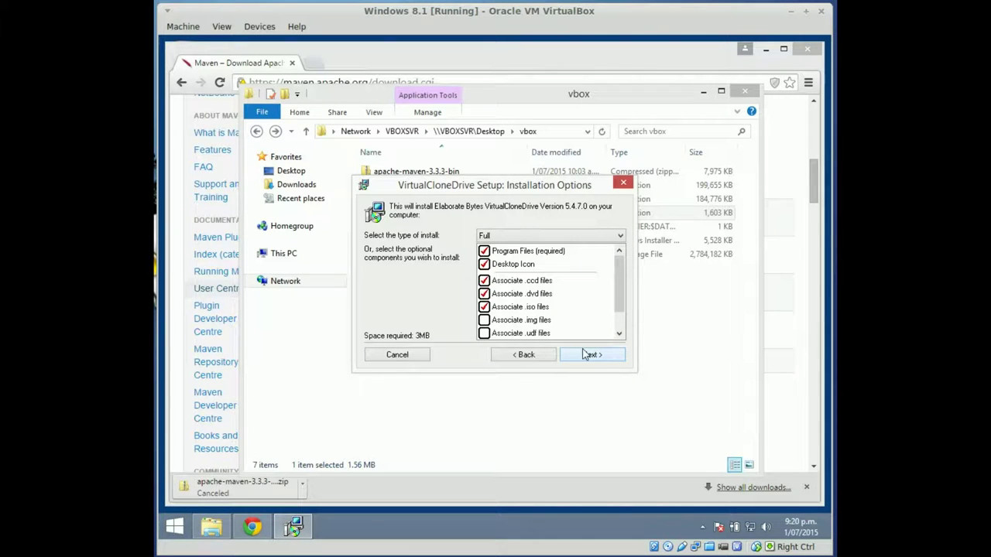
{"action": "left_click", "coordinate": [484, 265]}
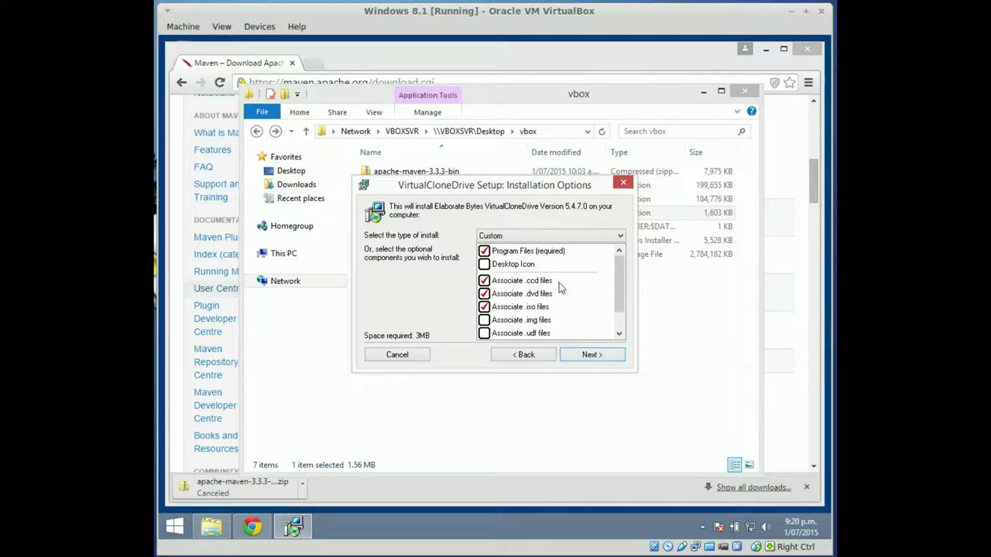
{"action": "left_click", "coordinate": [608, 355]}
{"action": "left_click", "coordinate": [592, 354]}
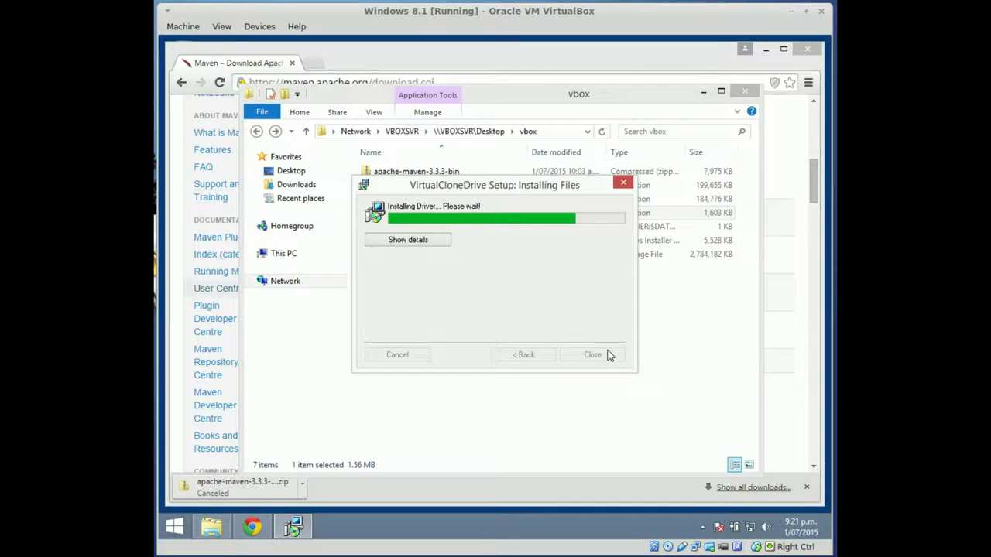
- Allow the trusted Elaborate Bytes AG device software to be installed and close the VirtualCloneDrive setup
{"action": "left_click", "coordinate": [383, 281]}
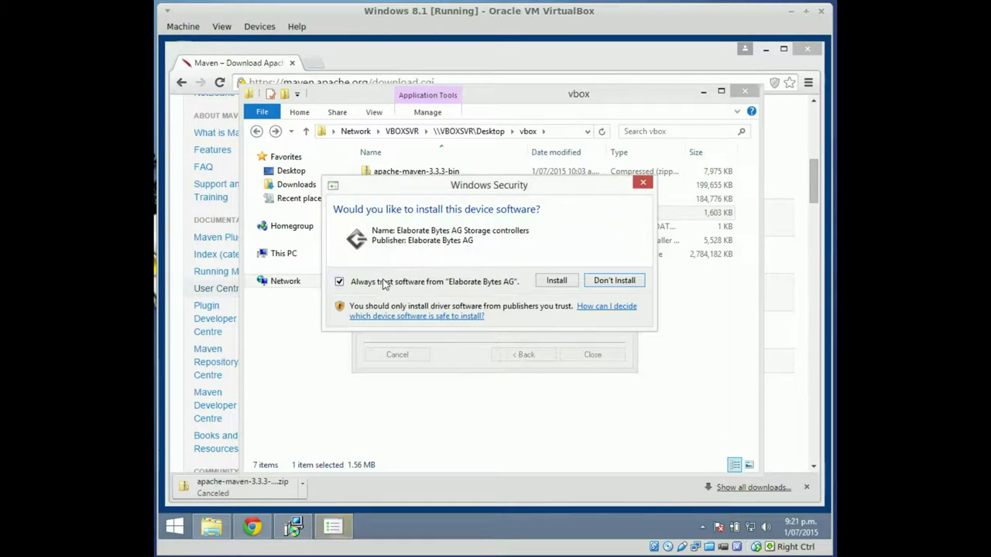
{"action": "left_click", "coordinate": [558, 281]}
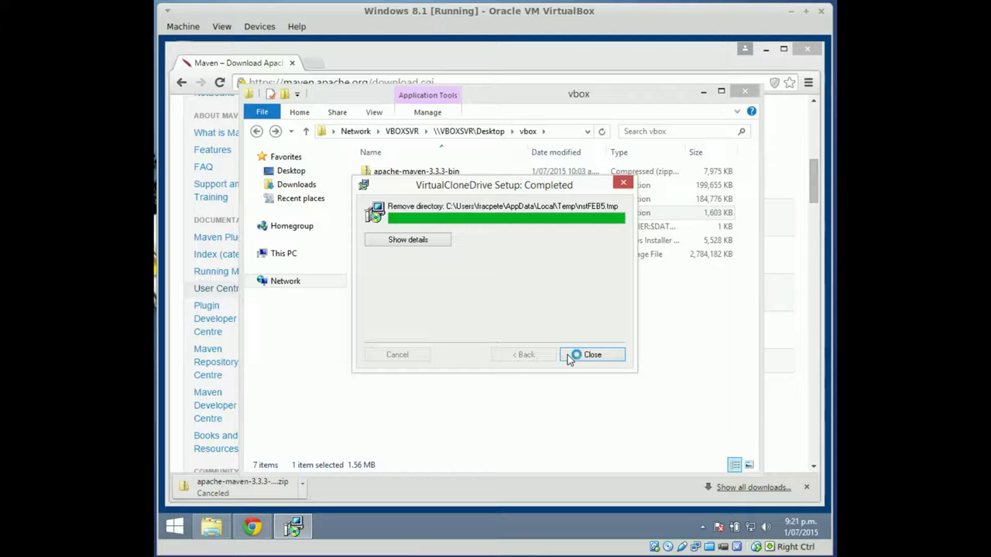
{"action": "left_click", "coordinate": [582, 355]}
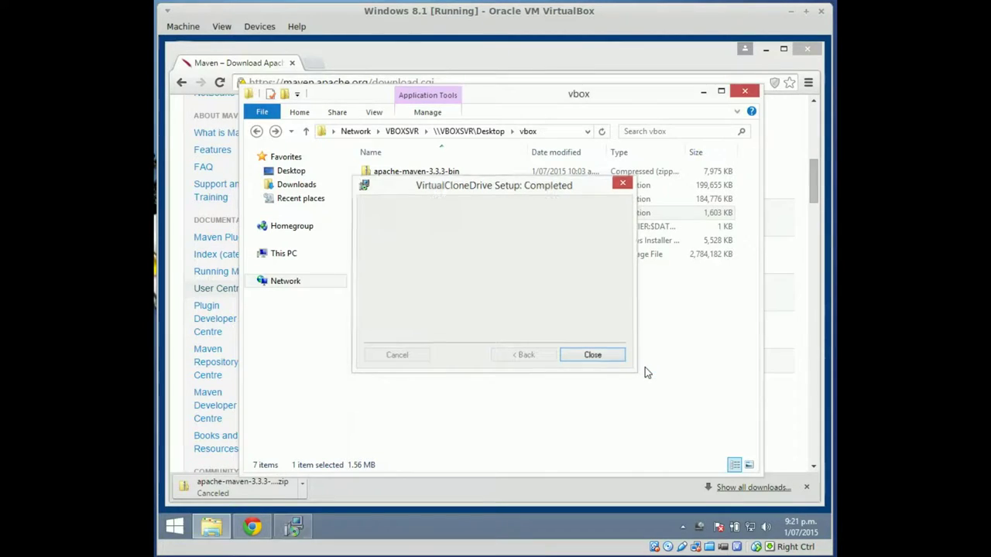
{"action": "left_click", "coordinate": [487, 227]}
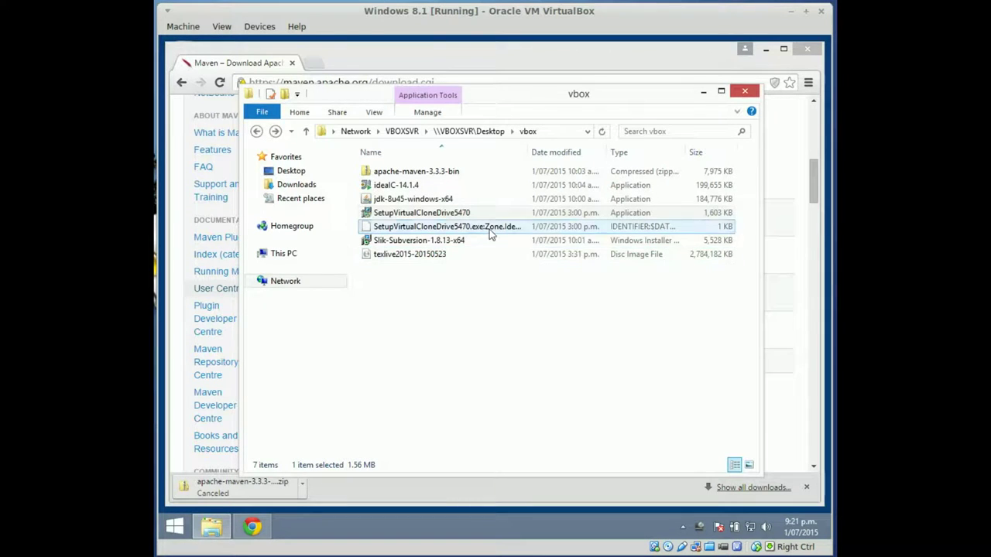
{"action": "left_click", "coordinate": [407, 255]}
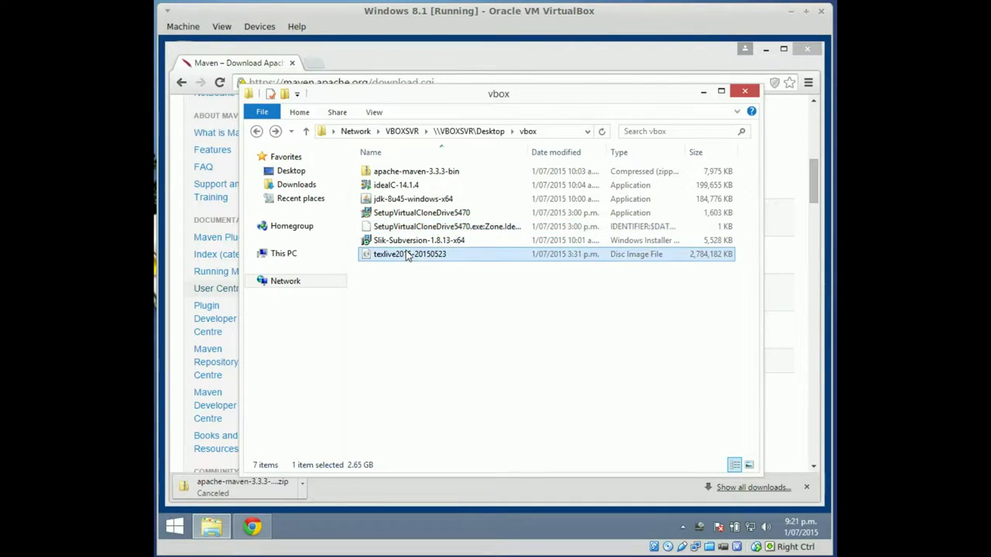
{"action": "left_click", "coordinate": [393, 51]}
{"action": "left_click", "coordinate": [378, 80]}
{"action": "type", "text": "texli"}
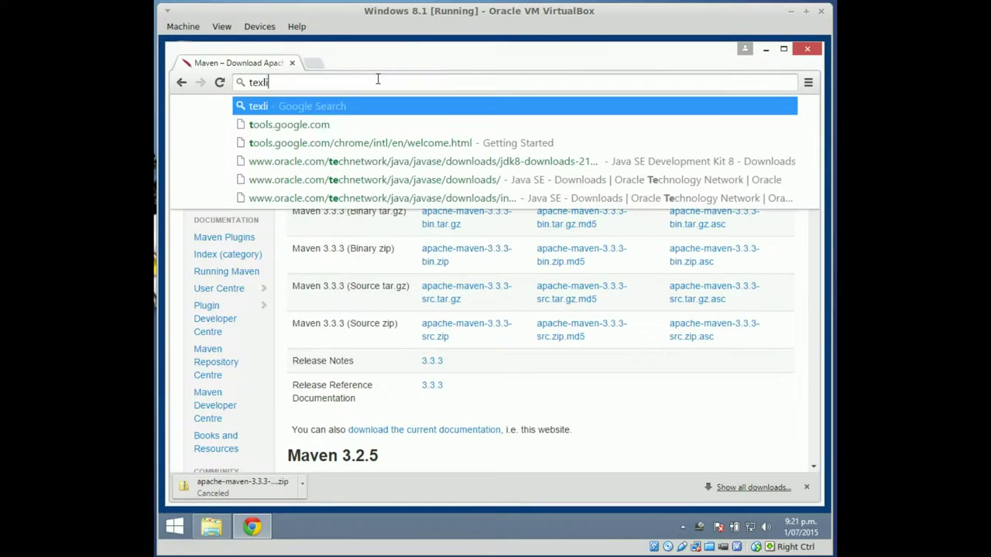
{"action": "type", "text": "ve download windo"}
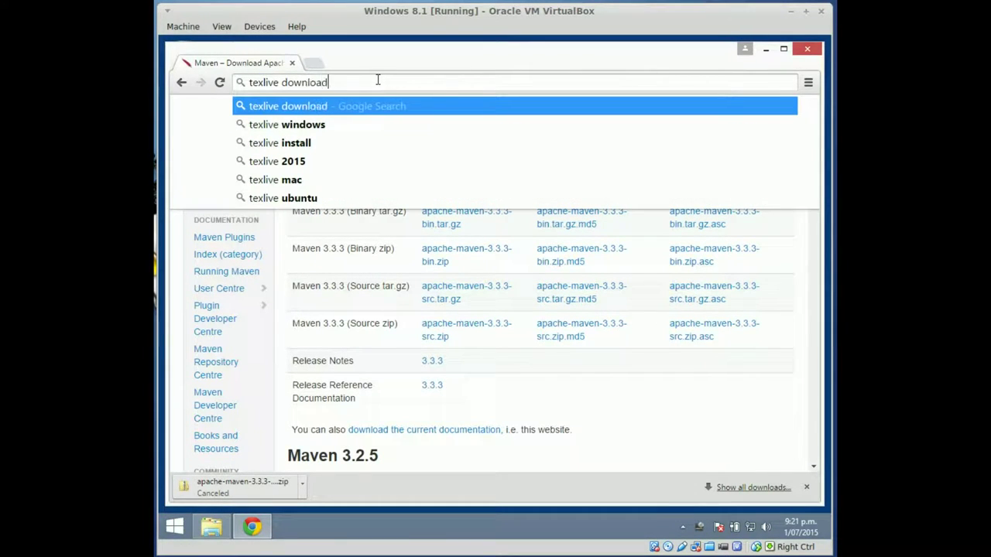
{"action": "key", "text": "BackSpace"}
{"action": "key", "text": "BackSpace"}
{"action": "key", "text": "BackSpace"}
{"action": "key", "text": "BackSpace"}
{"action": "key", "text": "BackSpace"}
{"action": "key", "text": "Escape"}
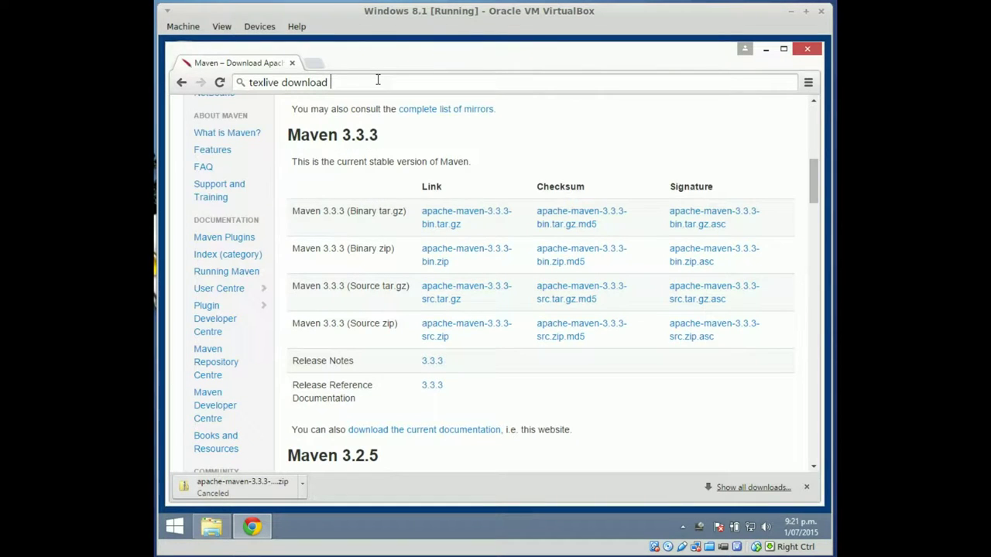
{"action": "key", "text": "Return"}
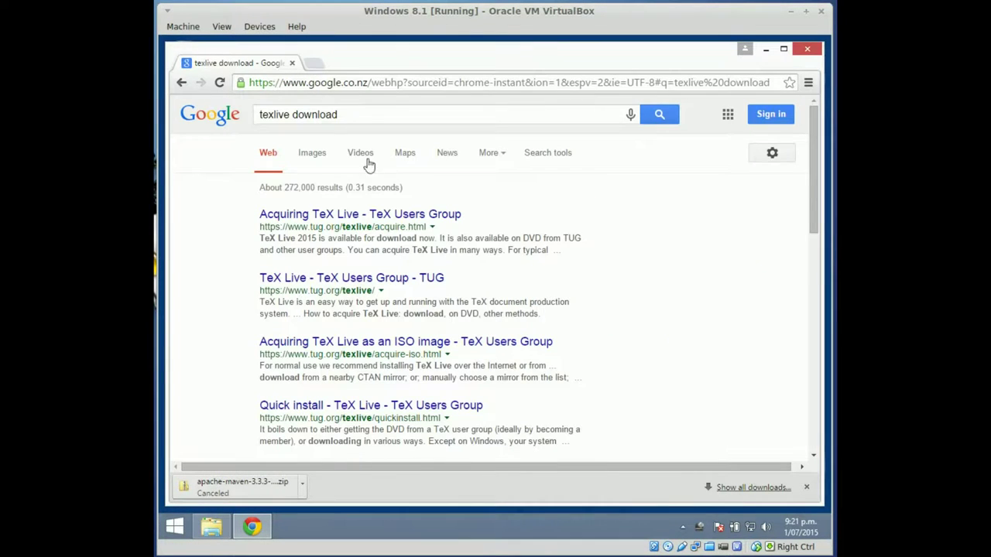
- Open the TUG page for acquiring TeX Live as an ISO and locate texlive2015-20150523.iso on a nearby CTAN mirror
{"action": "left_click", "coordinate": [367, 217]}
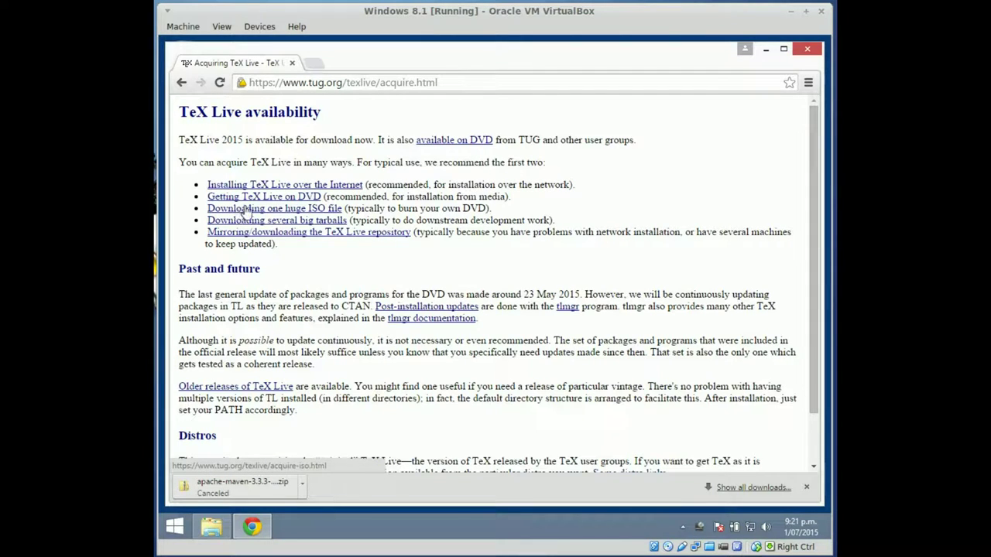
{"action": "left_click", "coordinate": [317, 212]}
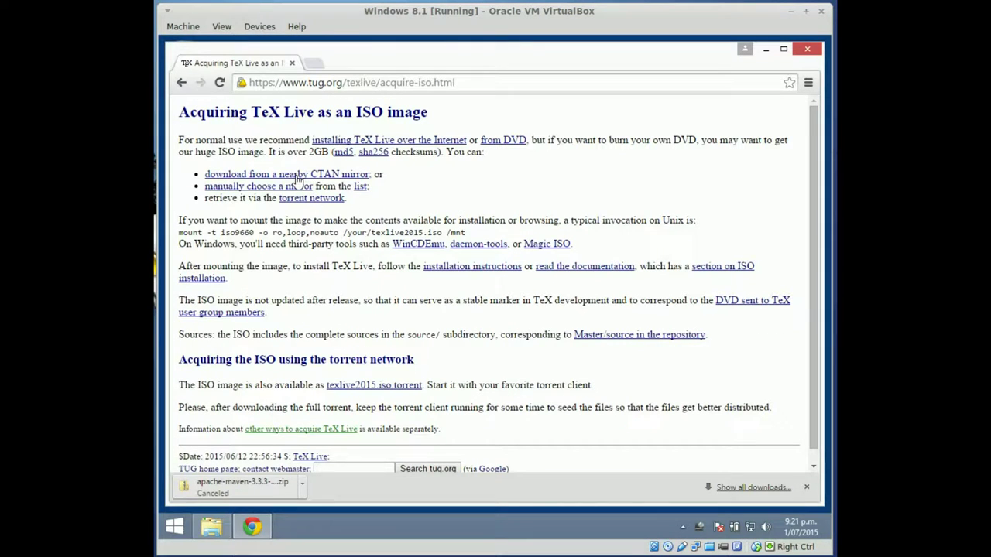
{"action": "left_click", "coordinate": [297, 177]}
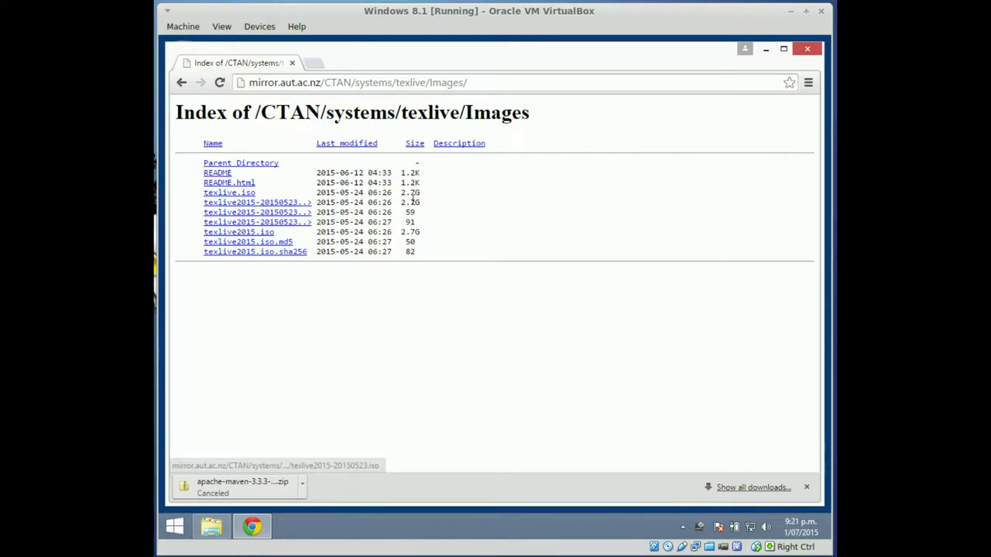
{"action": "left_click_drag", "start_coordinate": [422, 203], "coordinate": [202, 202]}
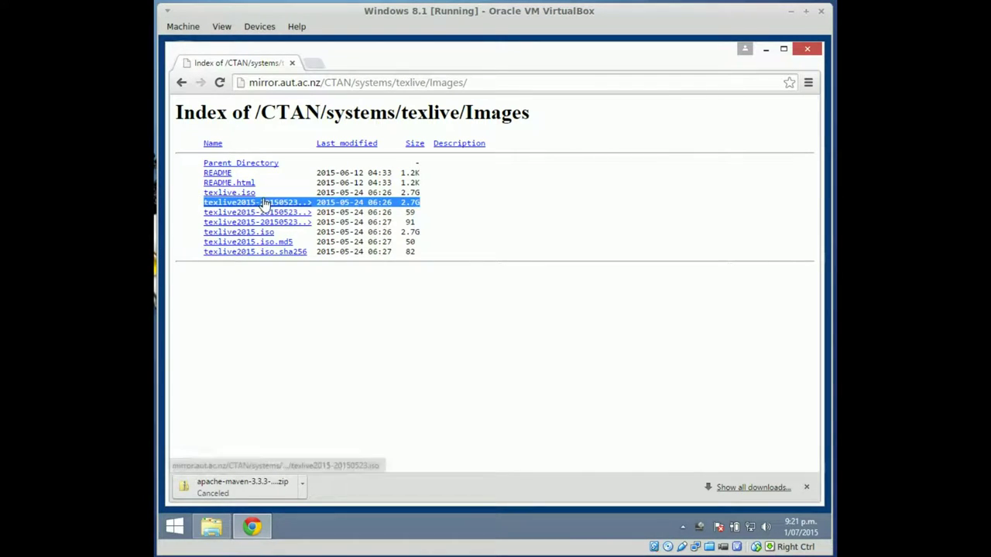
{"action": "left_click", "coordinate": [562, 188]}
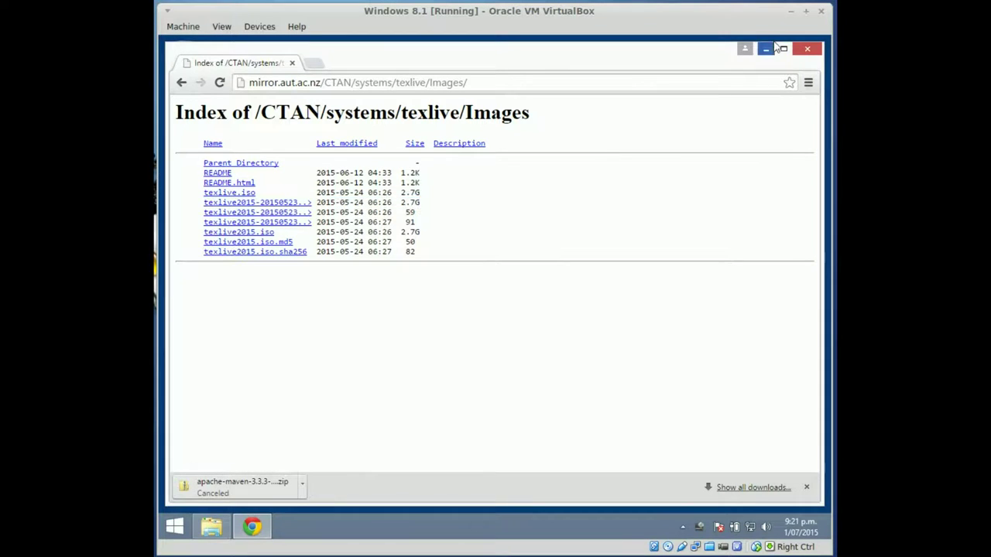
{"action": "left_click", "coordinate": [765, 48]}
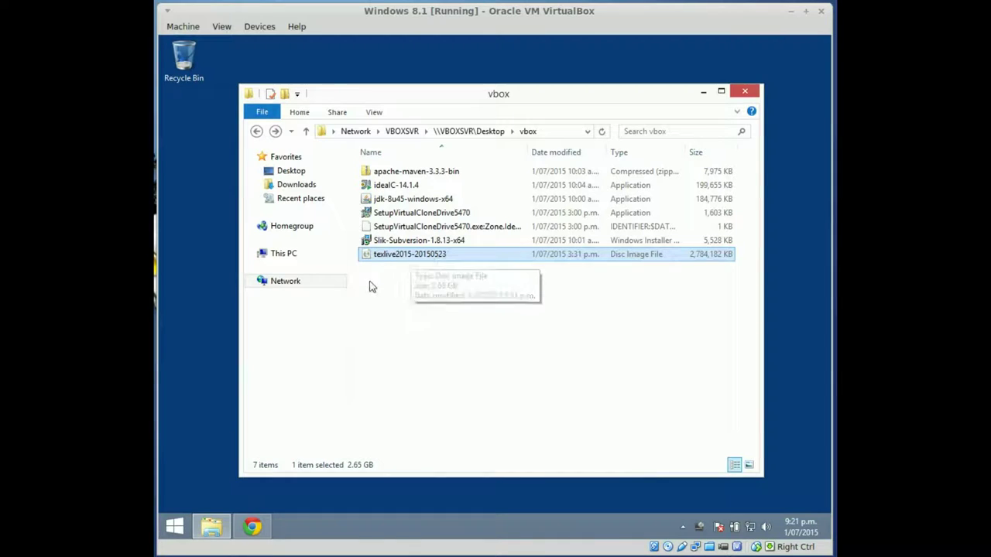
{"action": "right_click", "coordinate": [398, 254]}
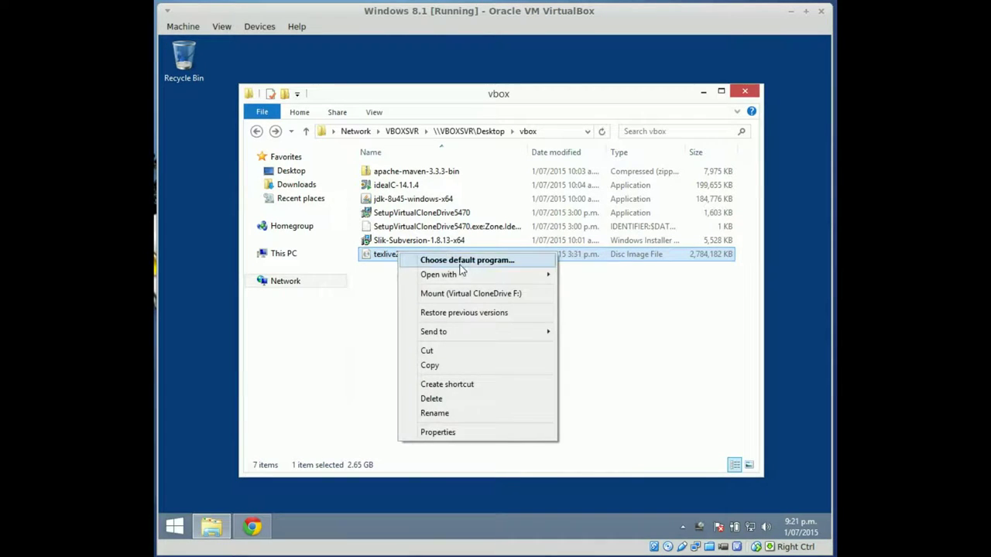
{"action": "left_click", "coordinate": [524, 296]}
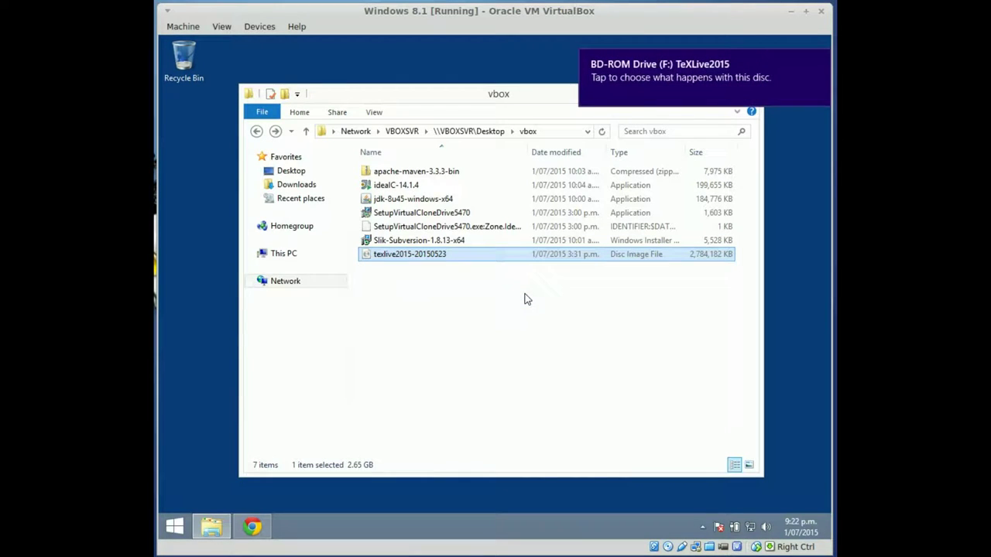
{"action": "left_click", "coordinate": [291, 258]}
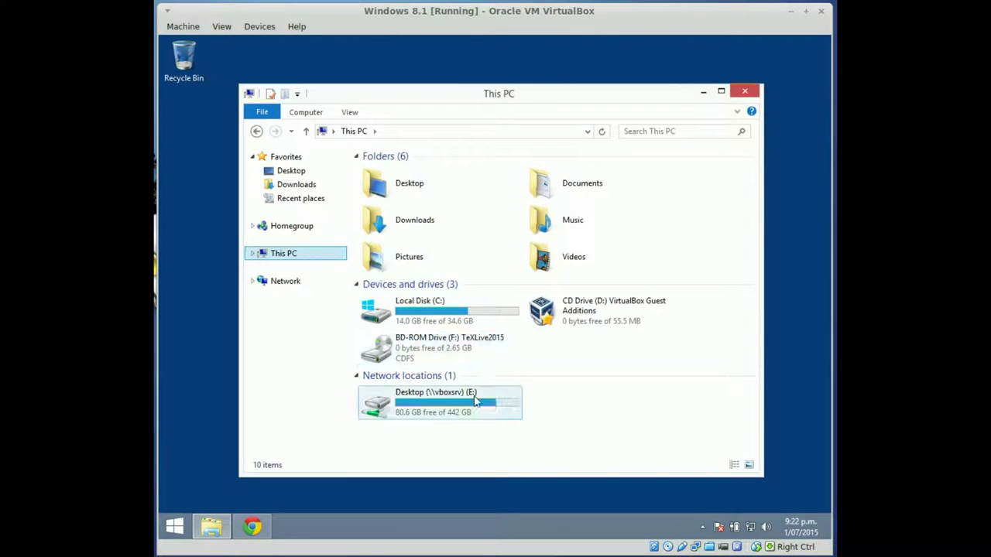
{"action": "double_click", "coordinate": [470, 344]}
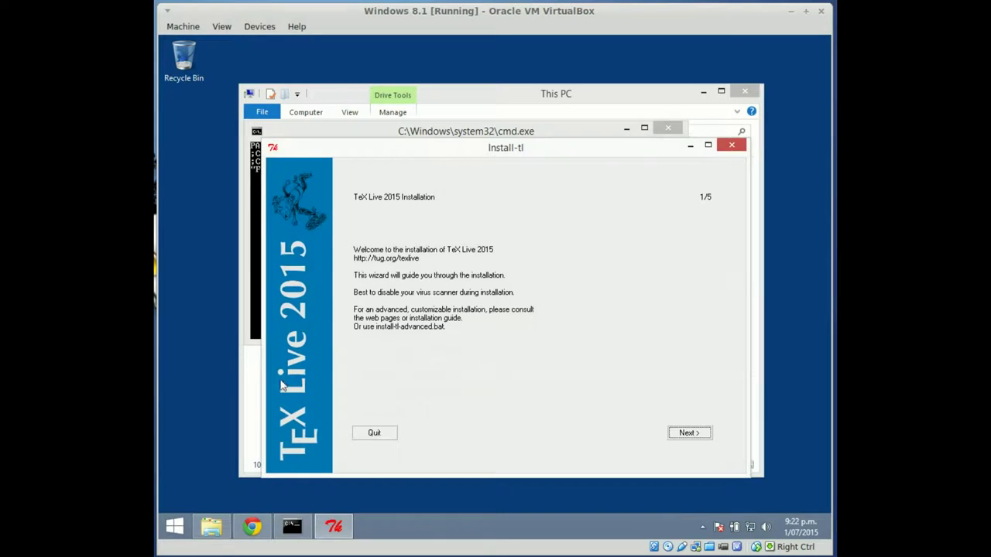
- Install TeX Live 2015 to C:\texlive\2015 with A4 paper, menu shortcuts and the TeXworks front end, then close the installer and its console
{"action": "left_click", "coordinate": [687, 432]}
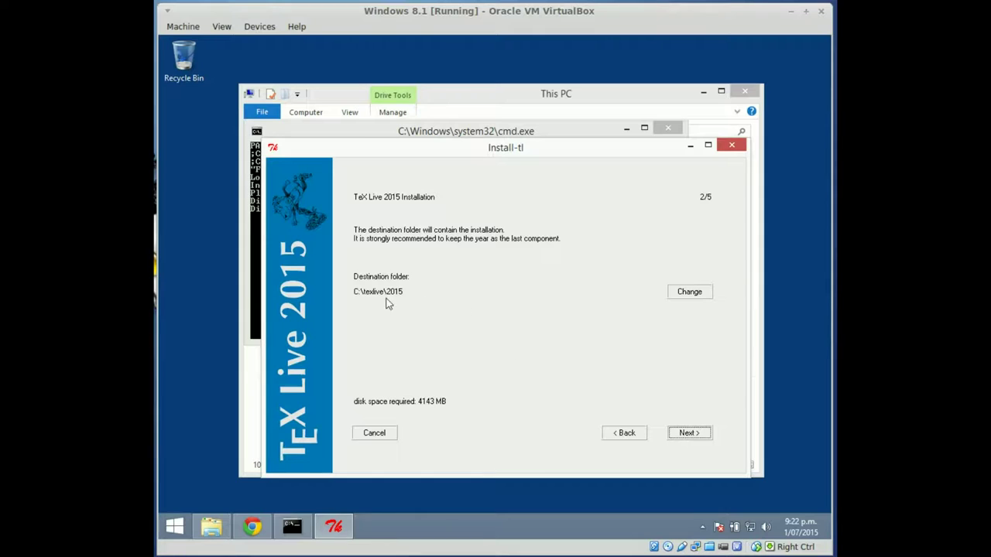
{"action": "left_click", "coordinate": [698, 437]}
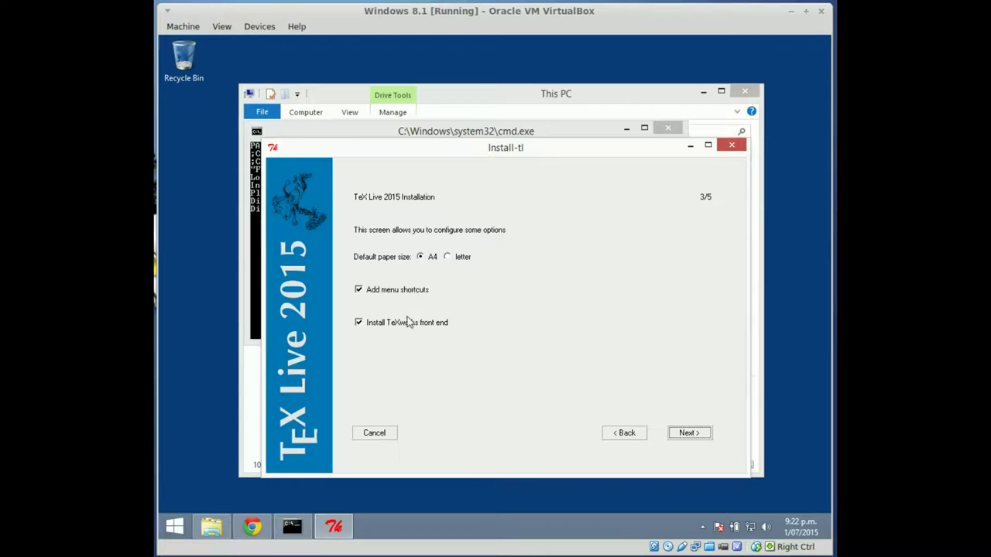
{"action": "left_click", "coordinate": [701, 434]}
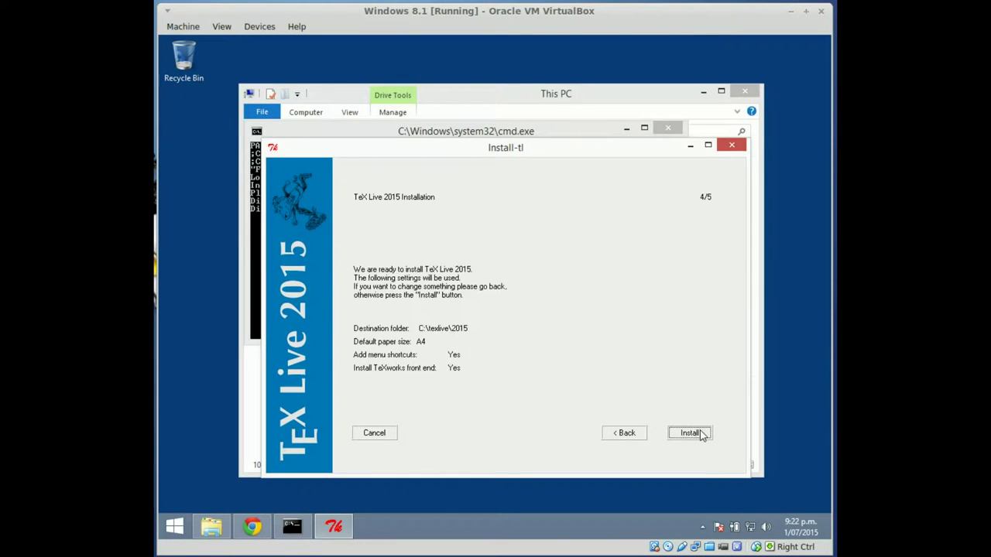
{"action": "left_click", "coordinate": [700, 434]}
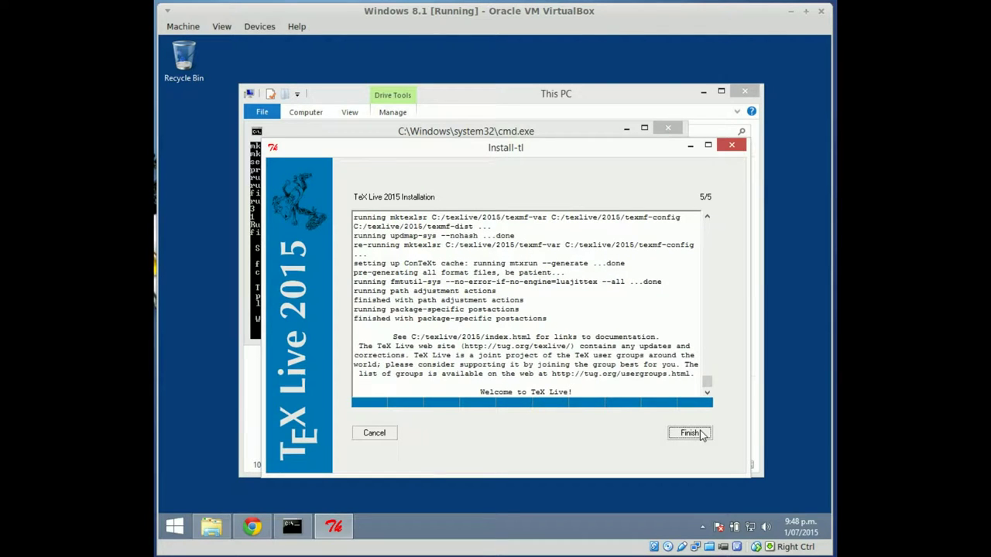
{"action": "left_click", "coordinate": [691, 435]}
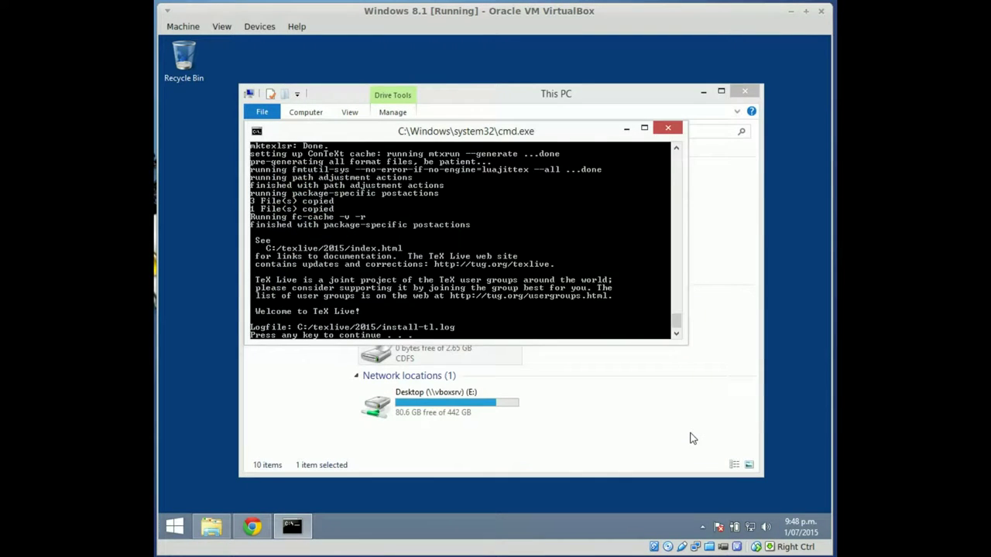
{"action": "key", "text": "Return"}
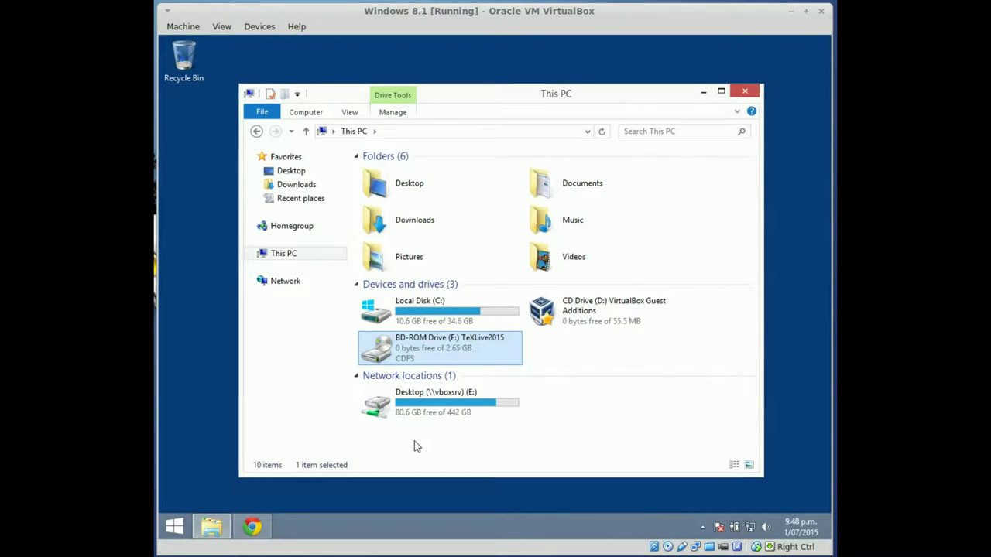
- Switch to Chrome and search Google for "svn slik download"
{"action": "left_click", "coordinate": [252, 528]}
{"action": "key", "text": "ctrl+l"}
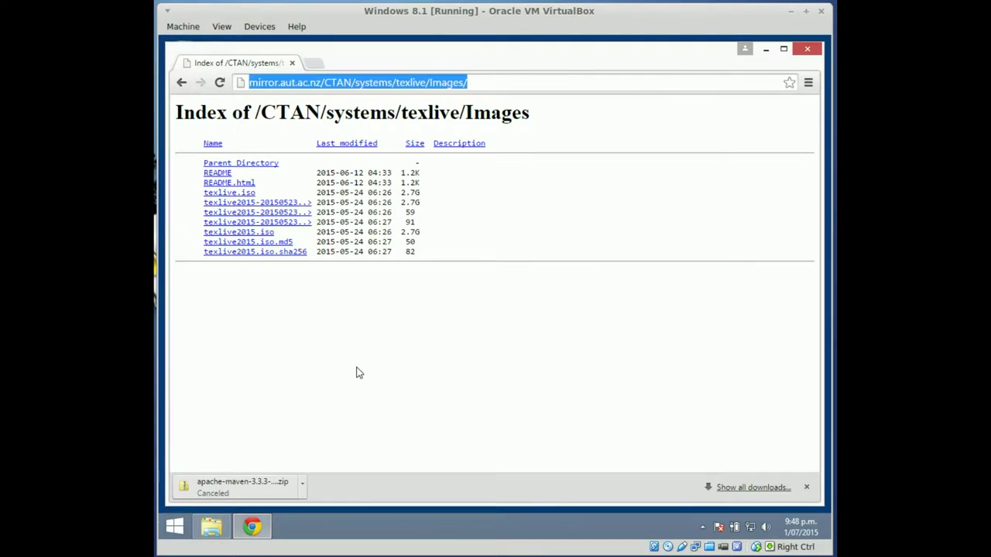
{"action": "type", "text": "svn sli"}
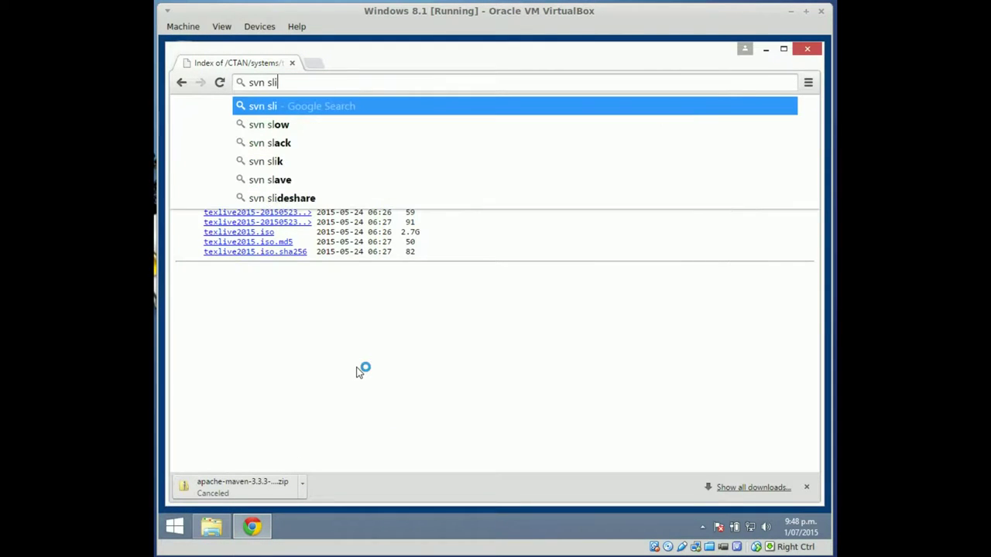
{"action": "type", "text": "k download"}
{"action": "key", "text": "Return"}
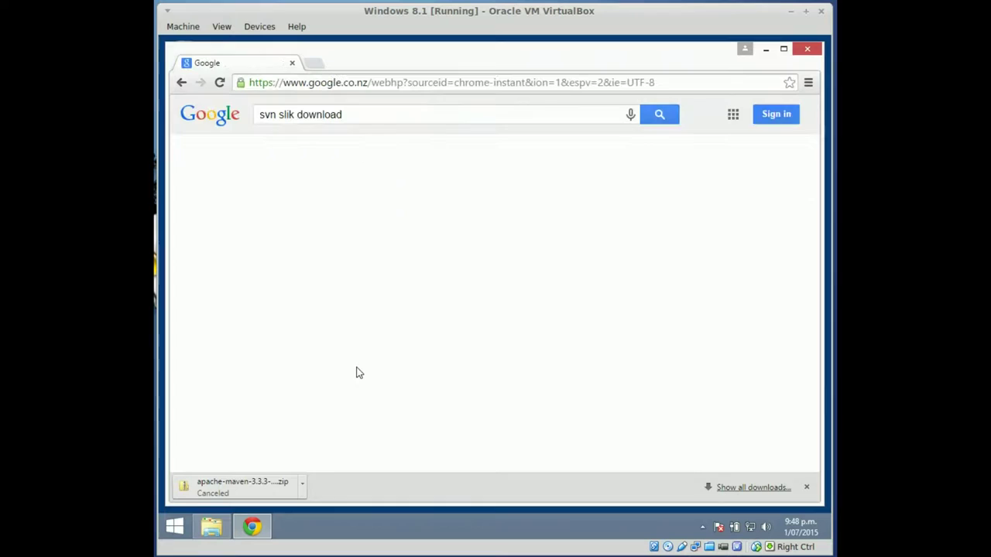
- Open the SlikSVN Subversion client download page, dismiss the downloads bar and find the Windows client downloads
{"action": "left_click", "coordinate": [396, 219]}
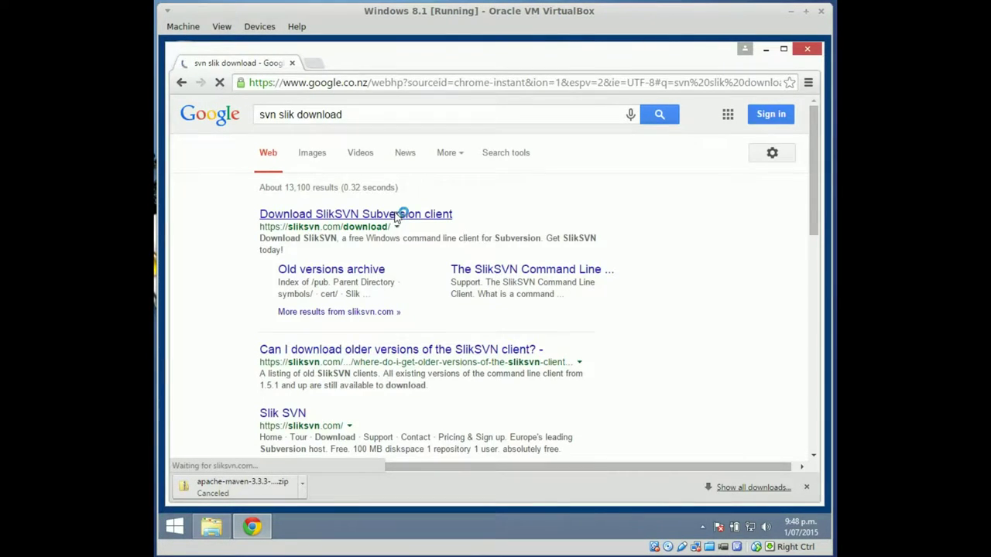
{"action": "left_click", "coordinate": [806, 488]}
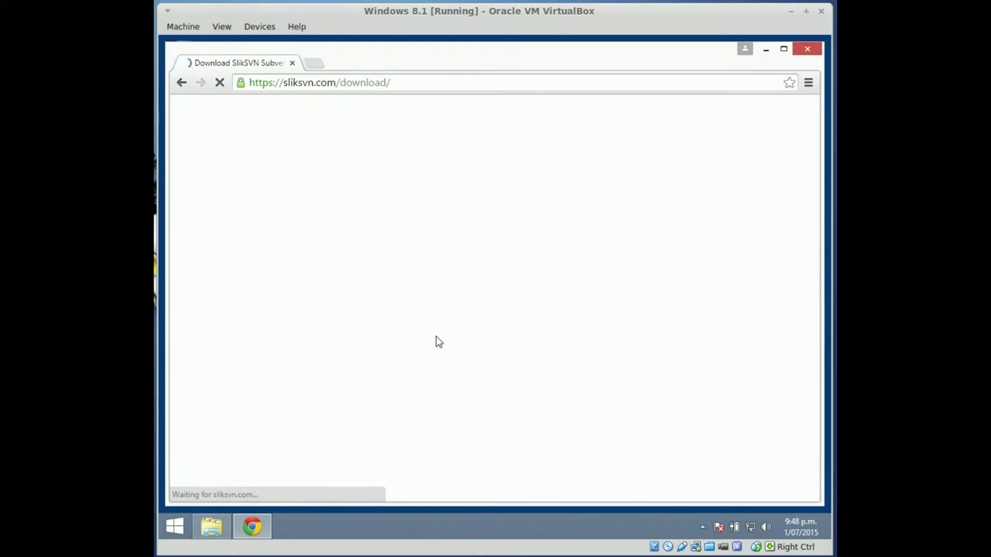
{"action": "scroll", "coordinate": [419, 421], "scroll_direction": "down", "scroll_amount": 2}
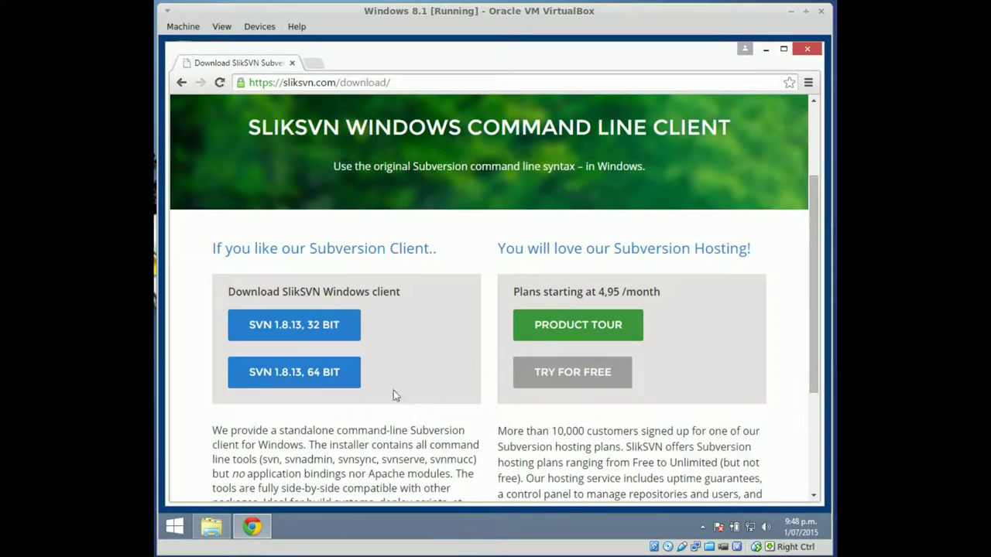
- Request the 64-bit SVN 1.8.13 download, then launch the Slik-Subversion-1.8.13-x64 installer from the vbox folder on the VBOXSVR network share
{"action": "left_click", "coordinate": [311, 377]}
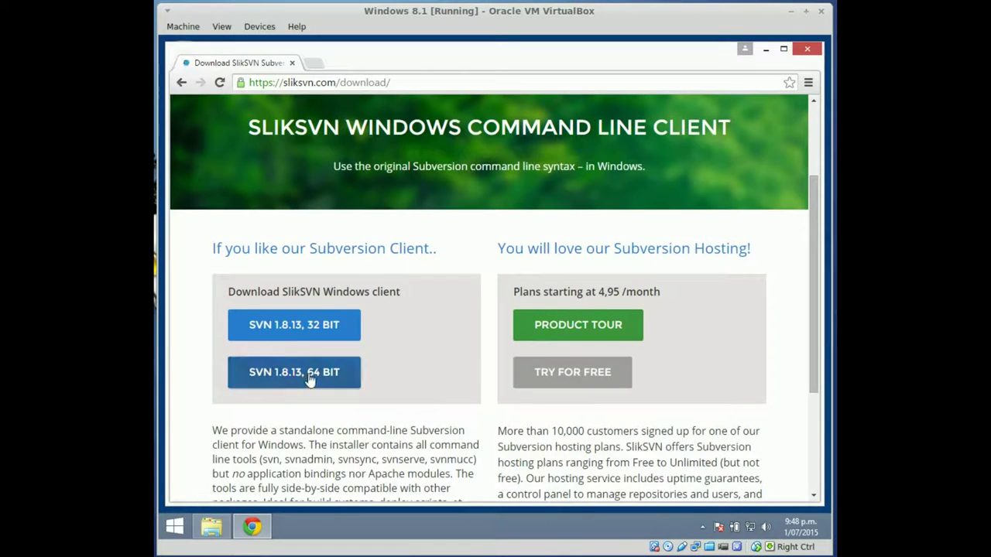
{"action": "left_click", "coordinate": [210, 527]}
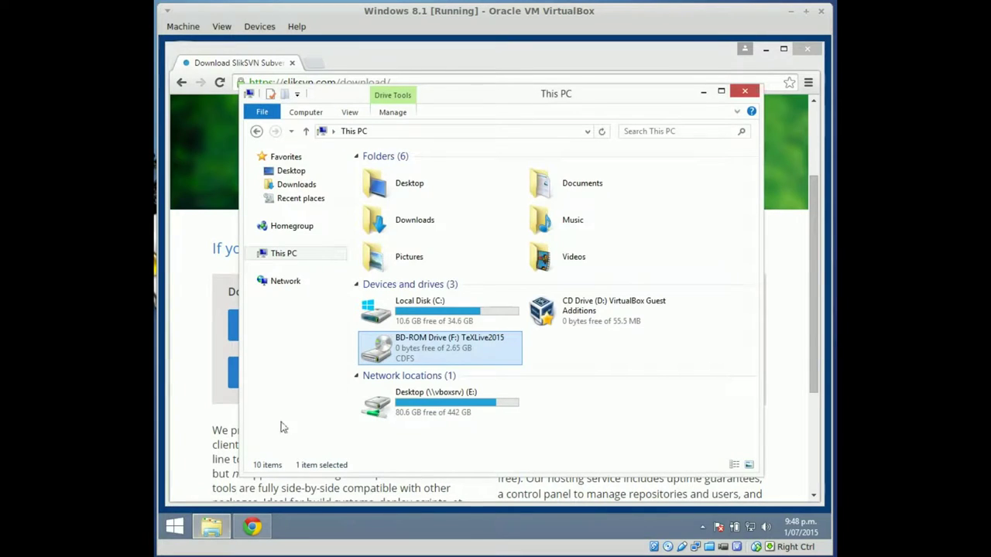
{"action": "left_click", "coordinate": [294, 284]}
{"action": "double_click", "coordinate": [413, 193]}
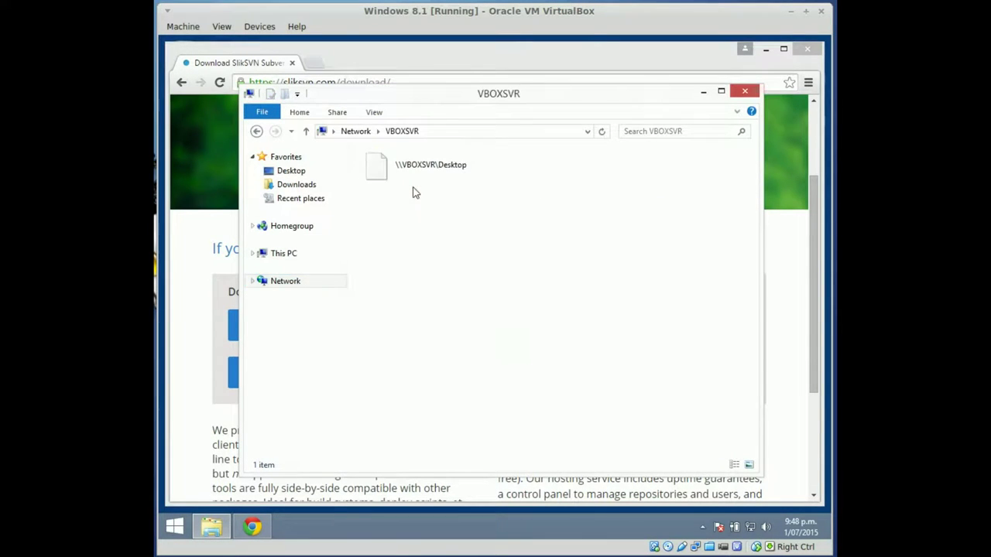
{"action": "double_click", "coordinate": [409, 164]}
{"action": "double_click", "coordinate": [385, 172]}
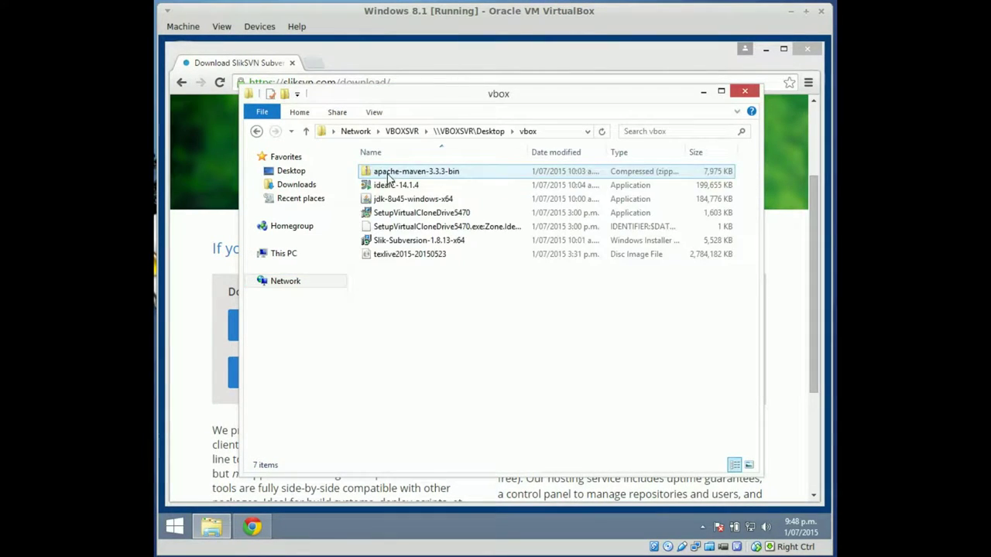
{"action": "left_click", "coordinate": [453, 243]}
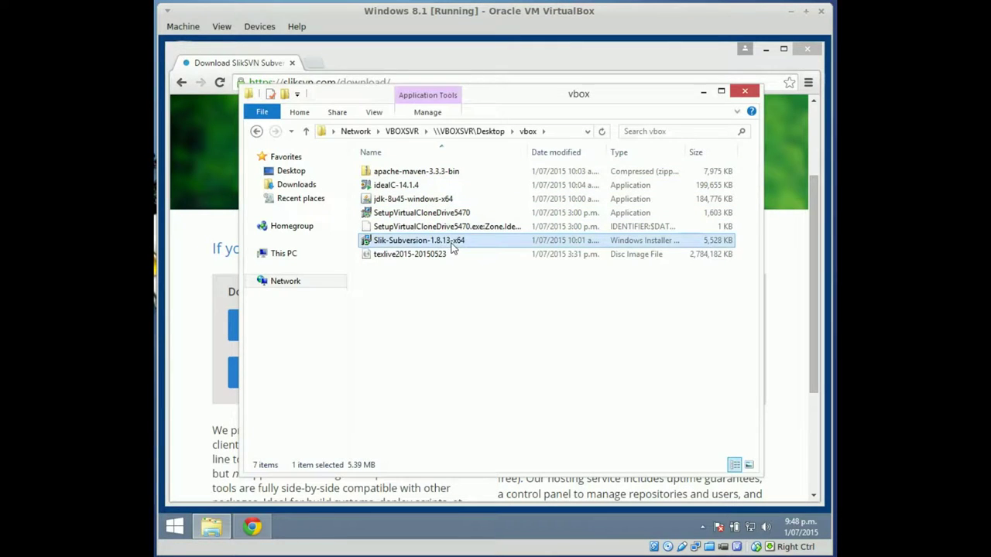
{"action": "double_click", "coordinate": [453, 245]}
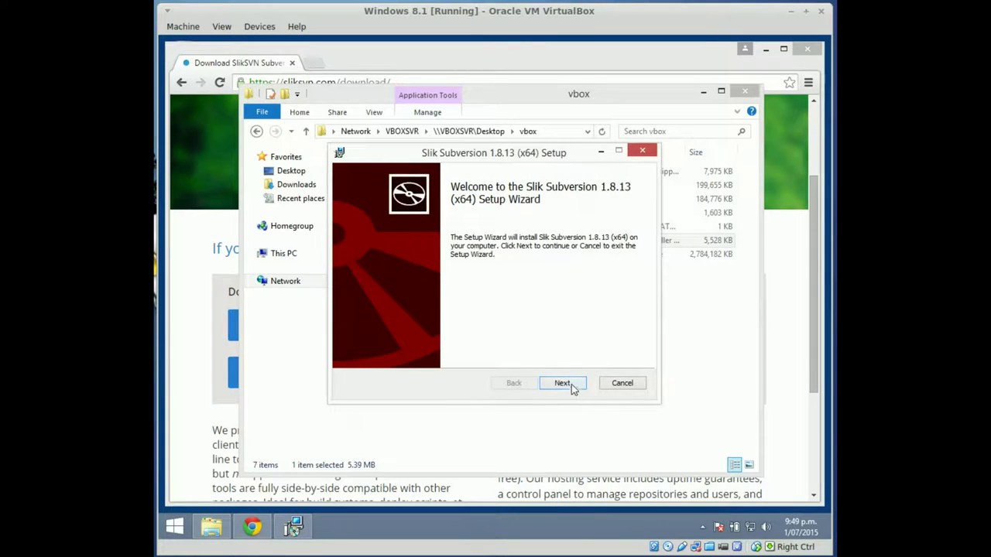
- Accept the licence and install Slik Subversion 1.8.13 to C:\Program Files\SlikSvn\ using Custom setup with the default features, then close the wizard
{"action": "left_click", "coordinate": [573, 386]}
{"action": "left_click", "coordinate": [442, 353]}
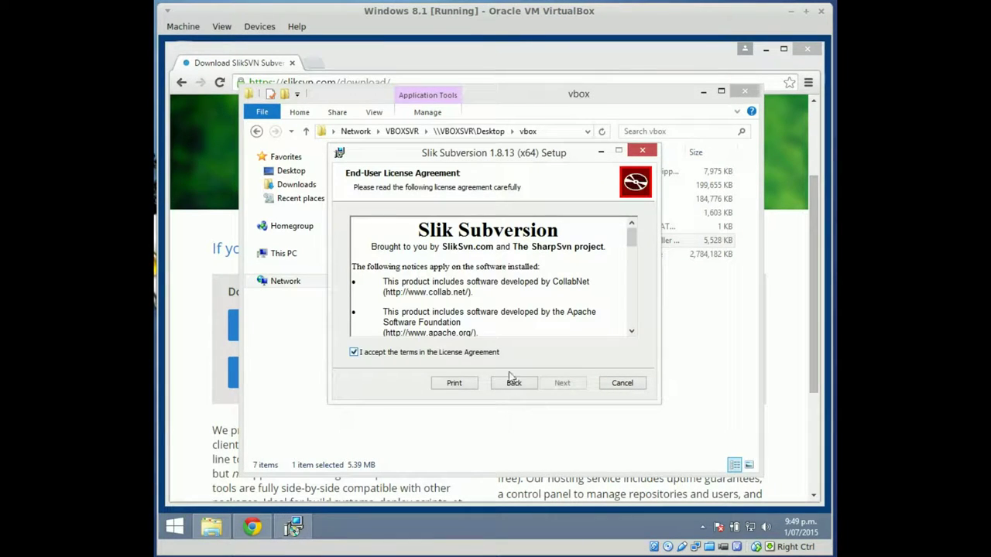
{"action": "left_click", "coordinate": [571, 384]}
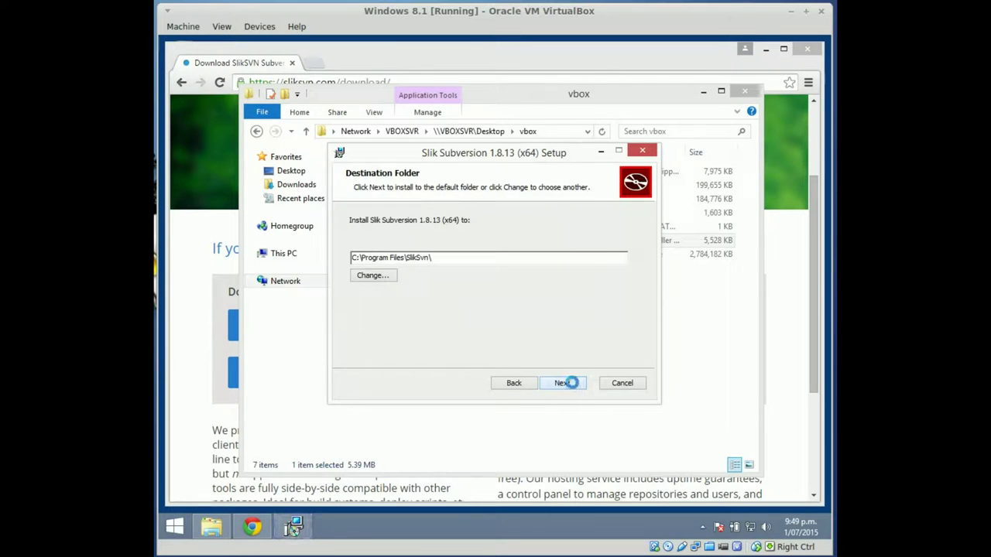
{"action": "left_click", "coordinate": [570, 383]}
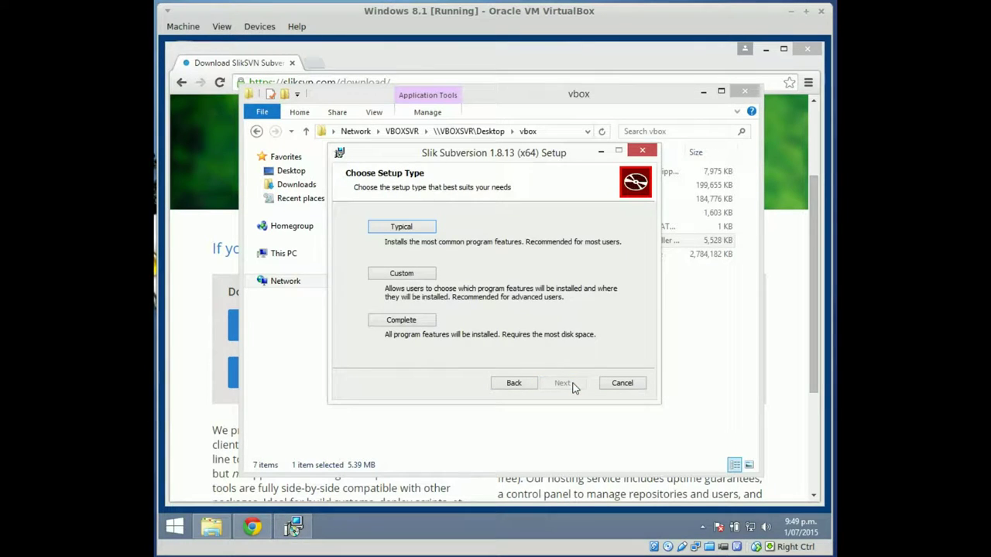
{"action": "left_click", "coordinate": [413, 277]}
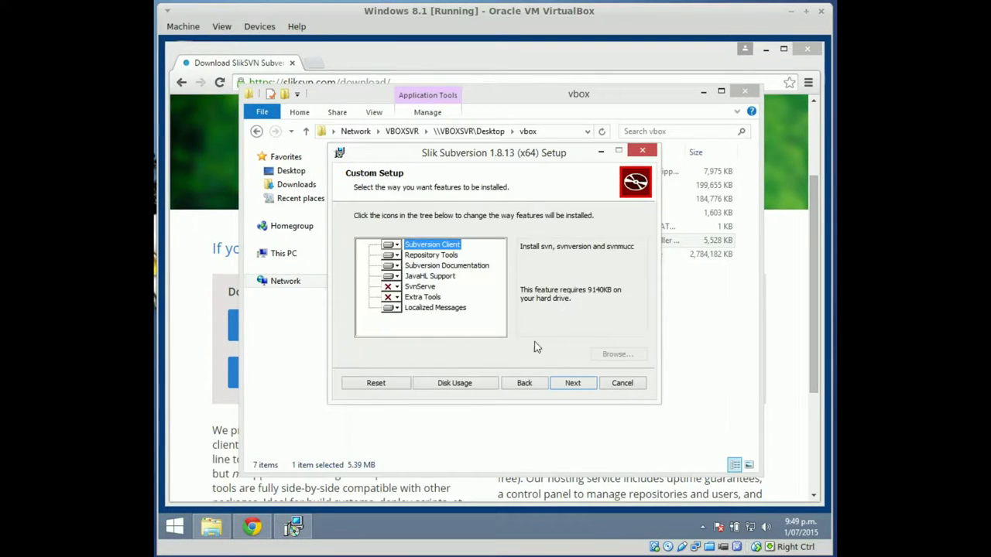
{"action": "left_click", "coordinate": [572, 382]}
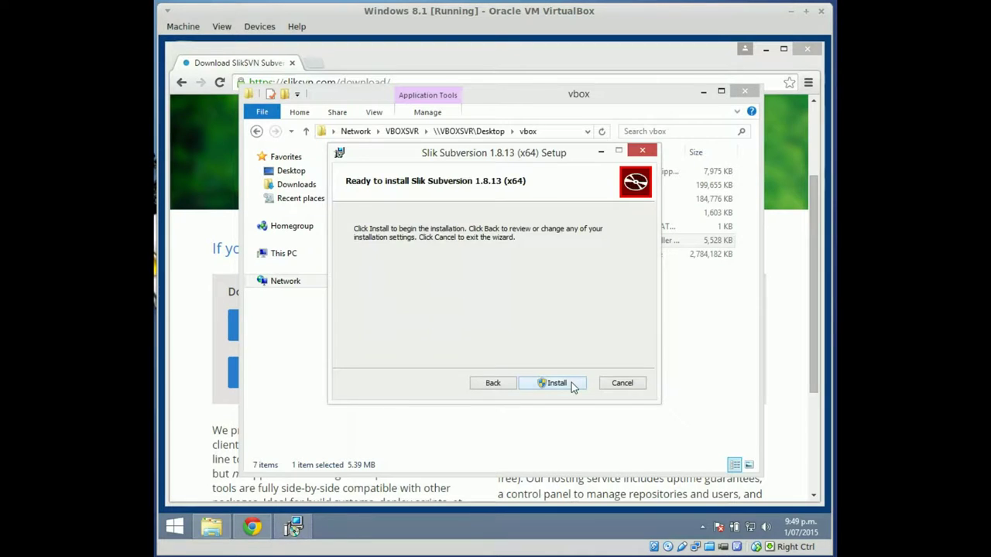
{"action": "left_click", "coordinate": [572, 382]}
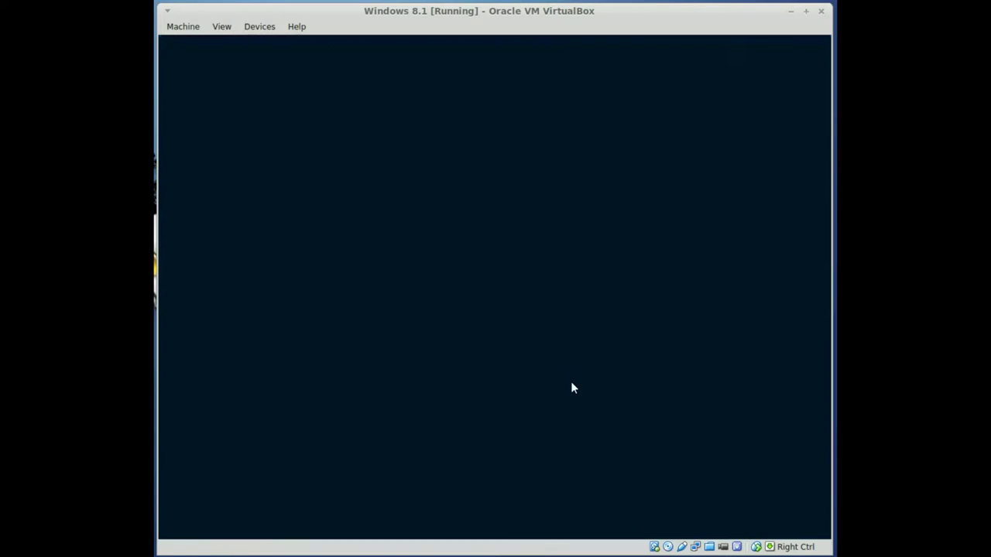
{"action": "left_click", "coordinate": [549, 304]}
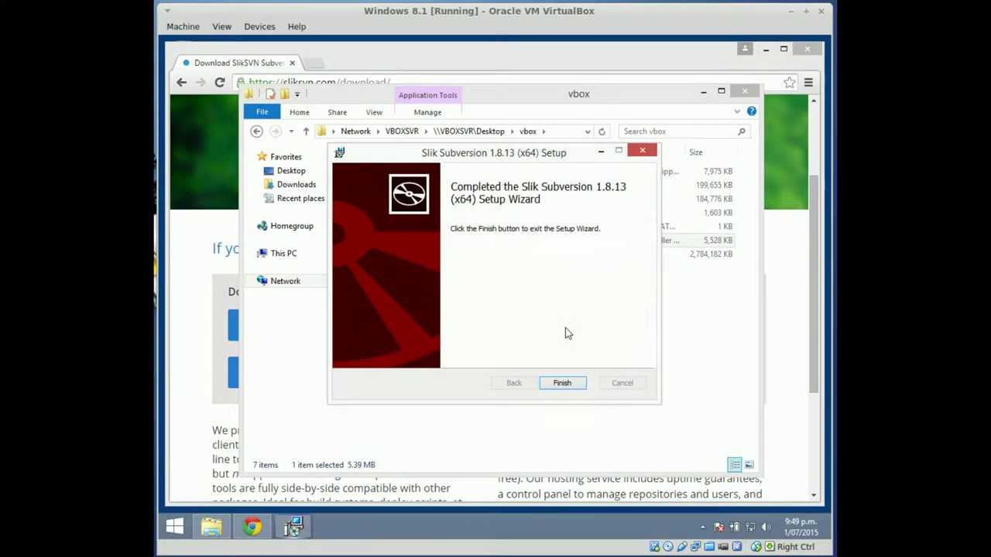
{"action": "left_click", "coordinate": [568, 384]}
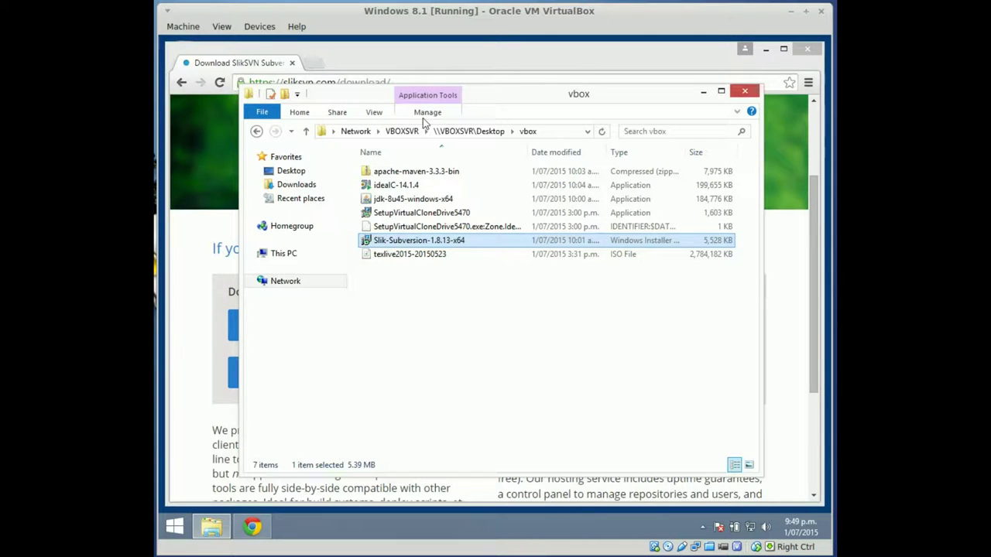
- Switch to Chrome, search Google for "intellij idea download" and open the JetBrains IntelliJ IDEA download page
{"action": "left_click", "coordinate": [426, 60]}
{"action": "left_click_drag", "start_coordinate": [413, 81], "coordinate": [180, 82]}
{"action": "type", "text": "intellij"}
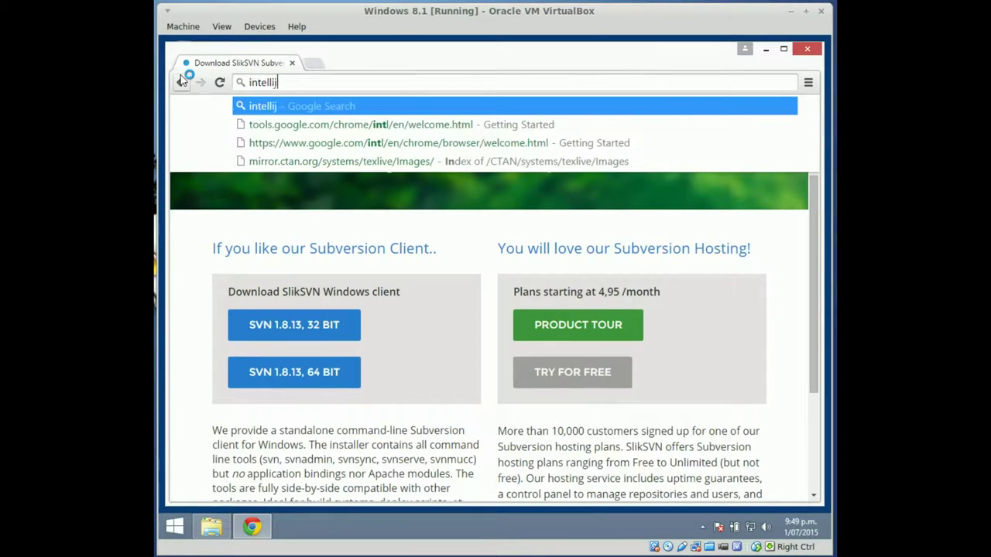
{"action": "type", "text": " idea download"}
{"action": "key", "text": "Return"}
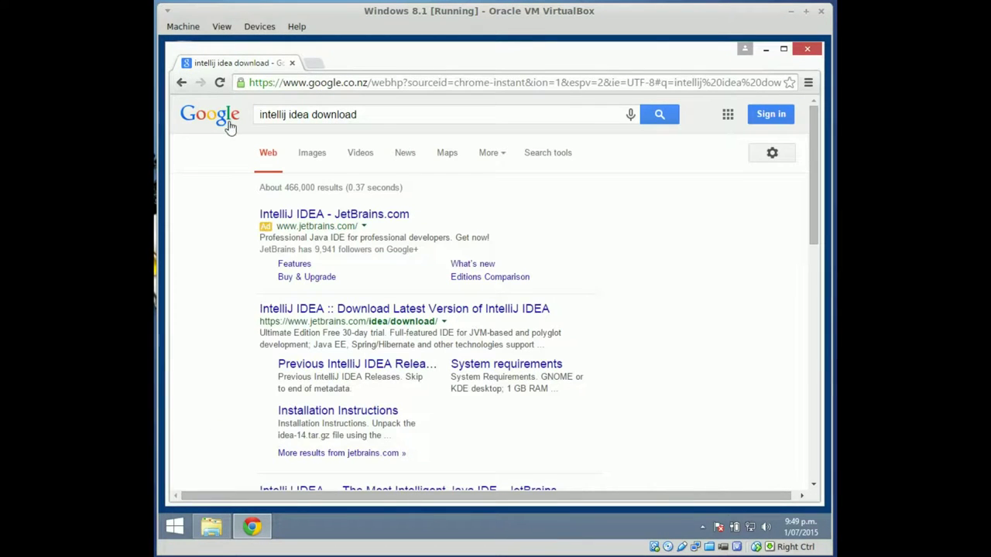
{"action": "left_click", "coordinate": [424, 313]}
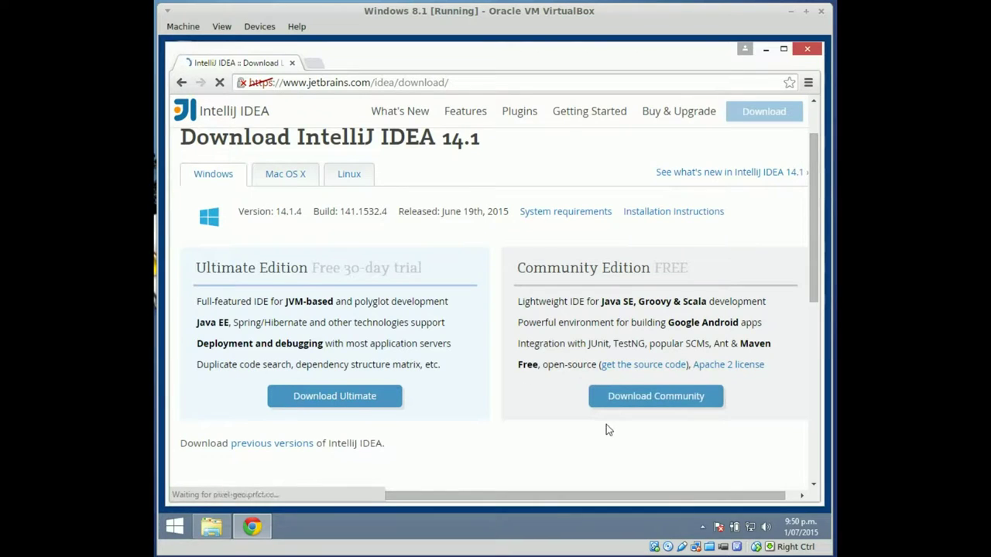
- Launch the ideaIC-14.1.4 installer from the vbox folder and allow it to make changes to the computer
{"action": "left_click", "coordinate": [209, 527]}
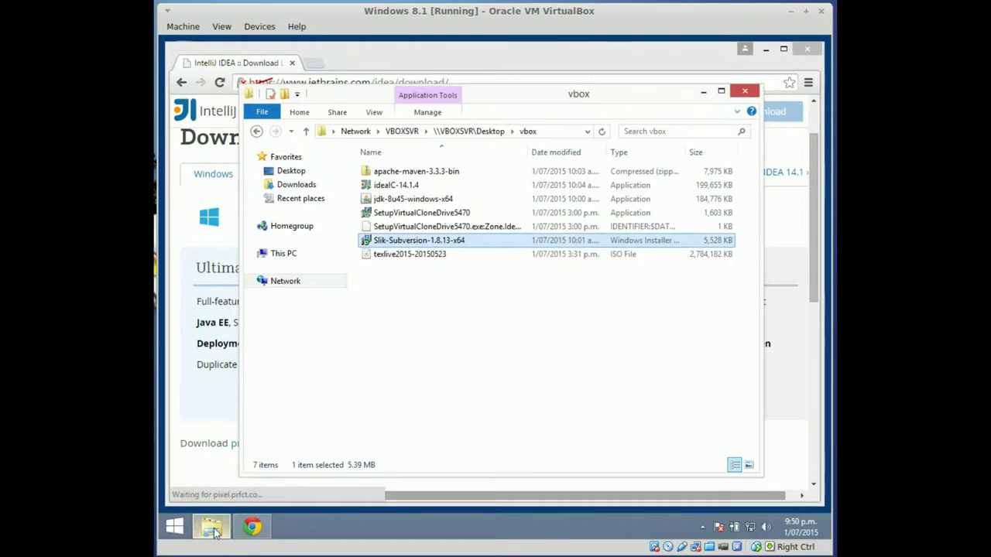
{"action": "double_click", "coordinate": [418, 188]}
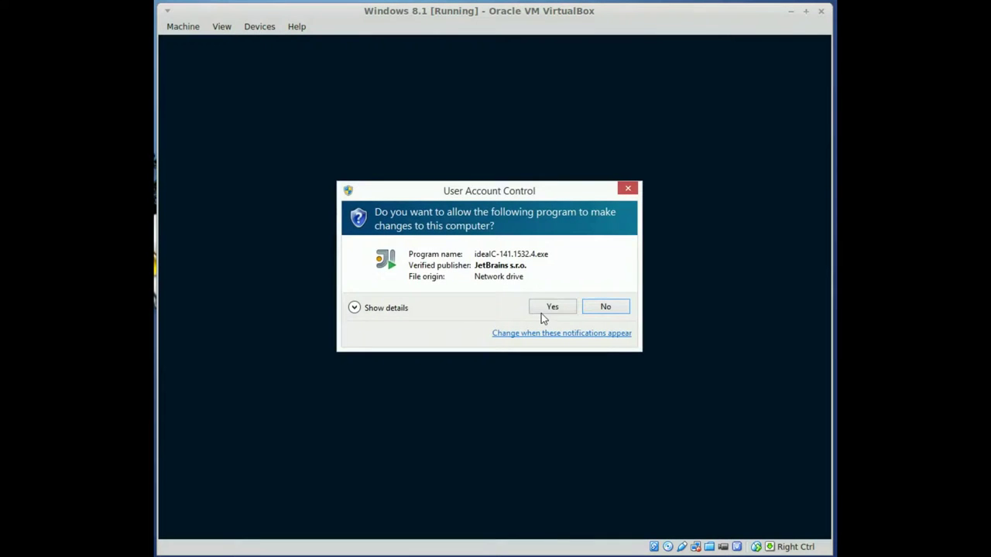
{"action": "left_click", "coordinate": [546, 310]}
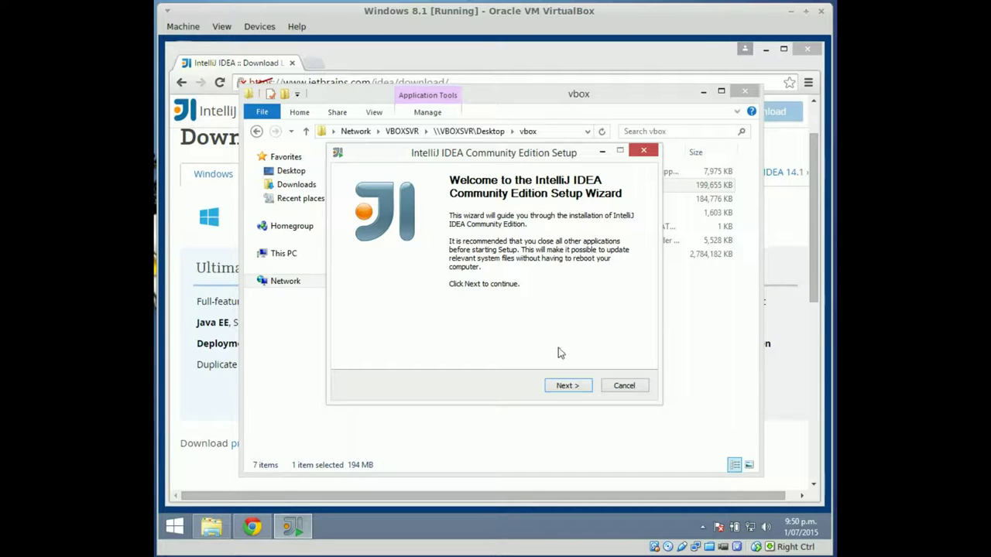
- Install IntelliJ IDEA Community Edition 14.1.4 in the default location without desktop shortcut or file associations, using the JetBrains Start Menu folder, and close the wizard
{"action": "left_click", "coordinate": [567, 385]}
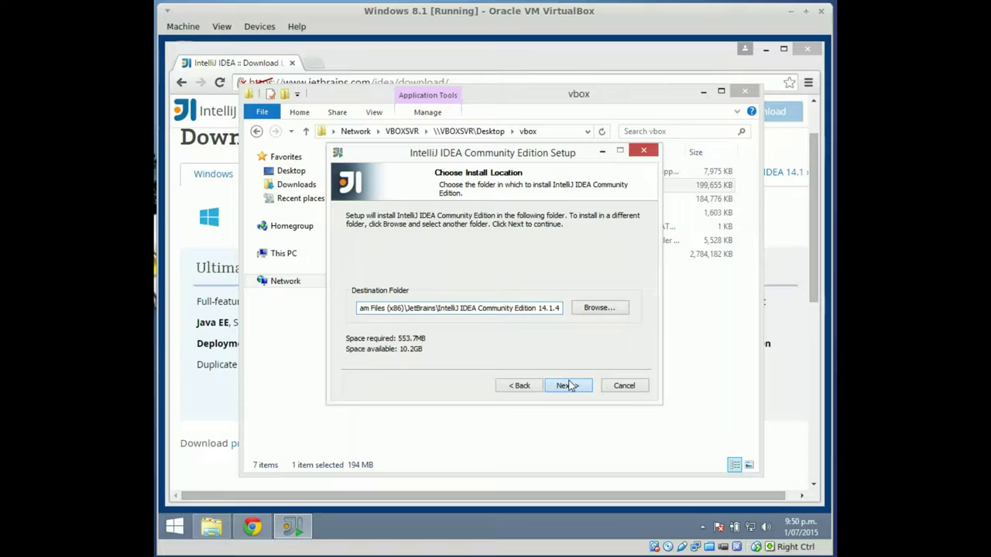
{"action": "left_click", "coordinate": [568, 385]}
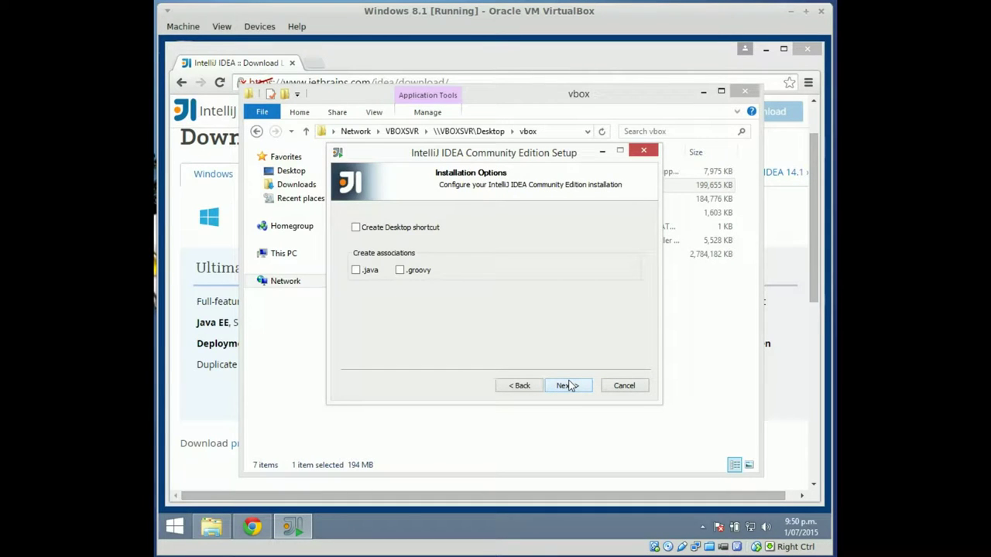
{"action": "left_click", "coordinate": [567, 385]}
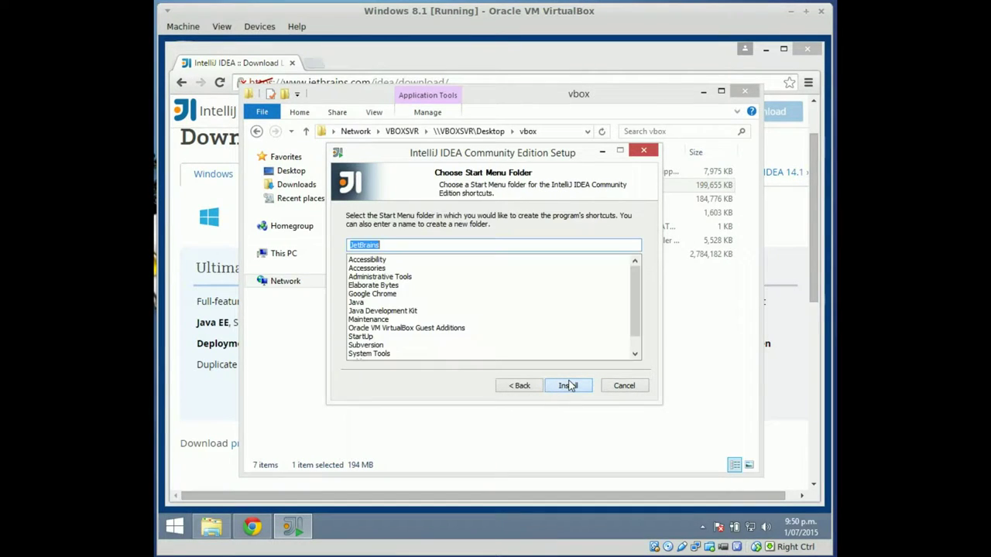
{"action": "left_click", "coordinate": [569, 386]}
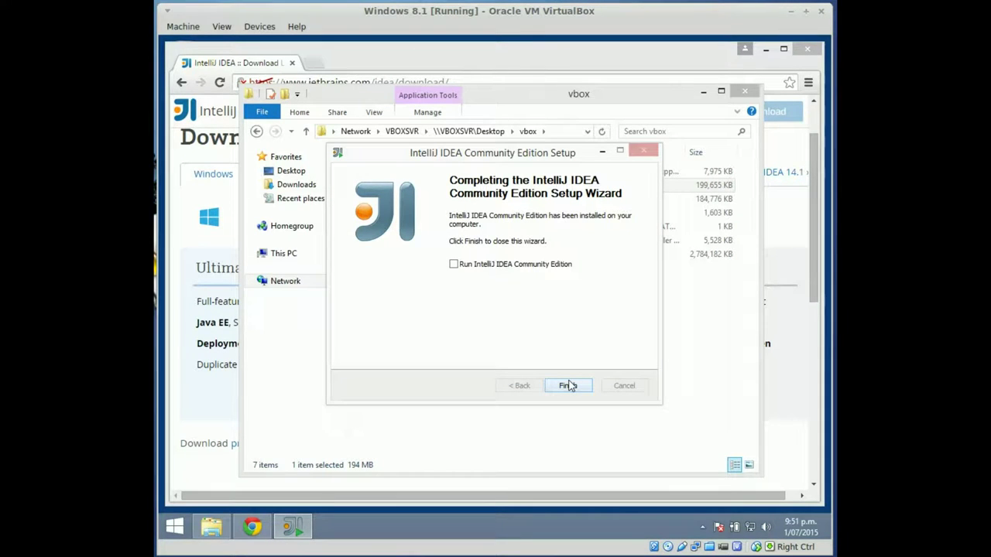
{"action": "left_click", "coordinate": [571, 387]}
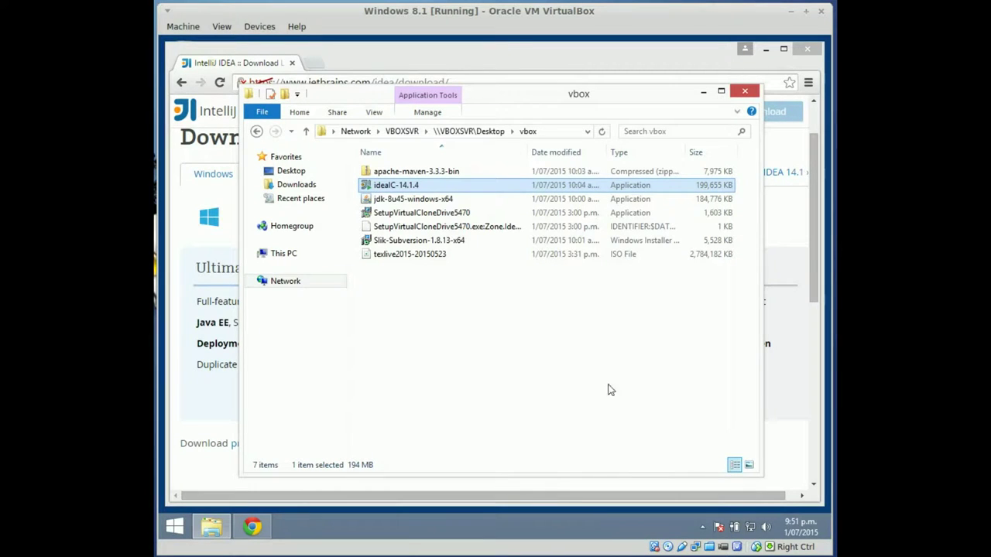
- Switch to Chrome, go to adams.cms.waikato.ac.nz and open the developers' Get started page
{"action": "left_click", "coordinate": [257, 529]}
{"action": "key", "text": "ctrl+l"}
{"action": "type", "text": "adams.cms.waikato.ac.nz"}
{"action": "key", "text": "Return"}
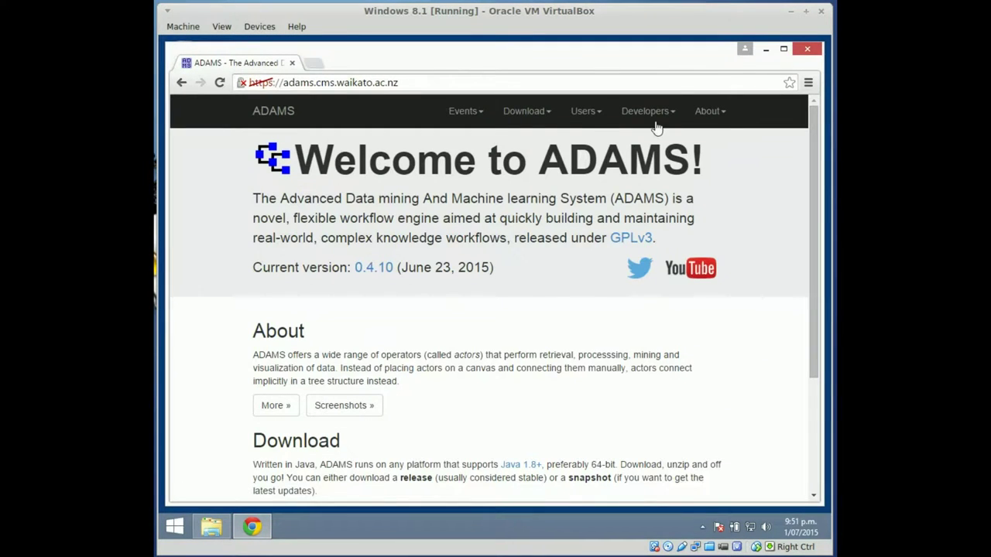
{"action": "left_click", "coordinate": [650, 113]}
{"action": "left_click", "coordinate": [635, 139]}
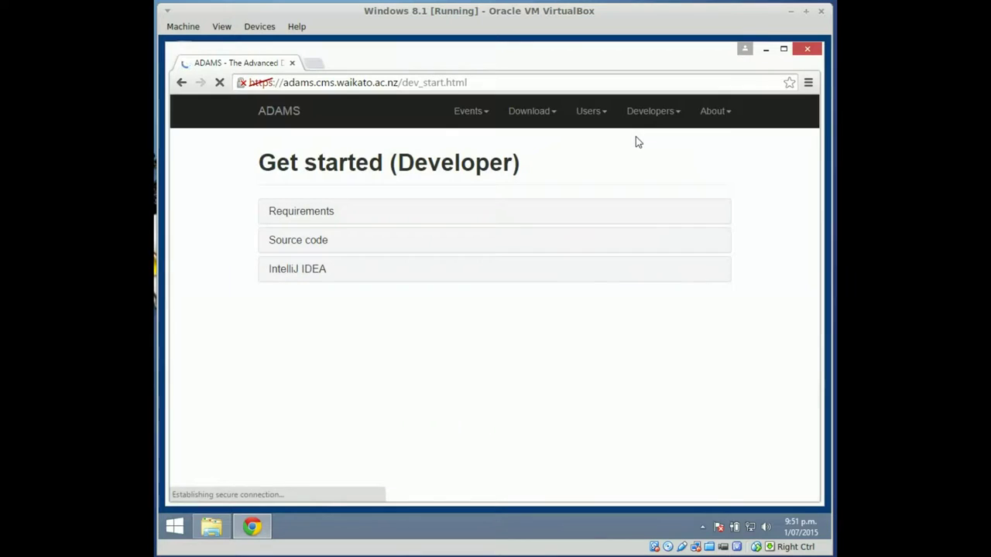
- Expand the instructions for obtaining the source code and copy the svn checkout command for the ADAMS base trunk
{"action": "left_click", "coordinate": [314, 246]}
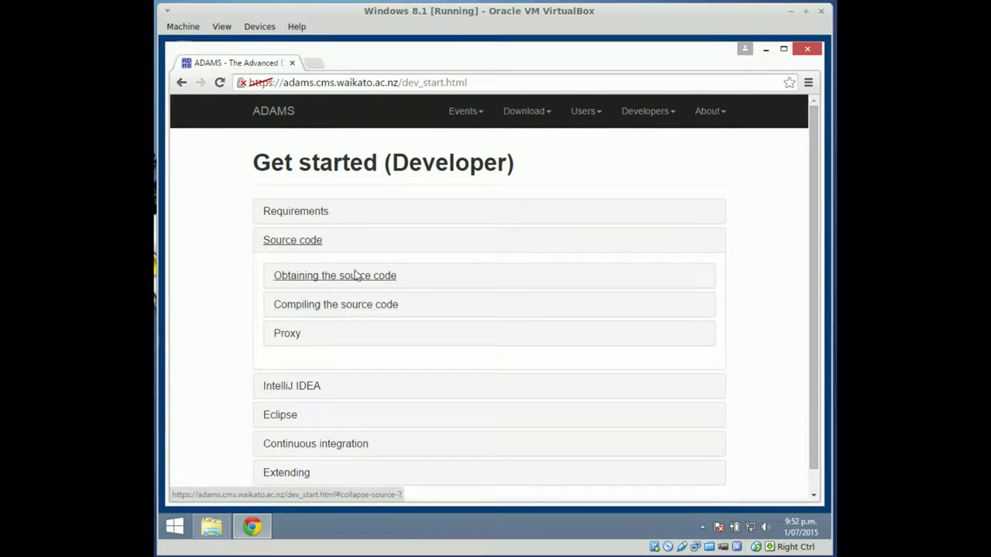
{"action": "left_click", "coordinate": [355, 282]}
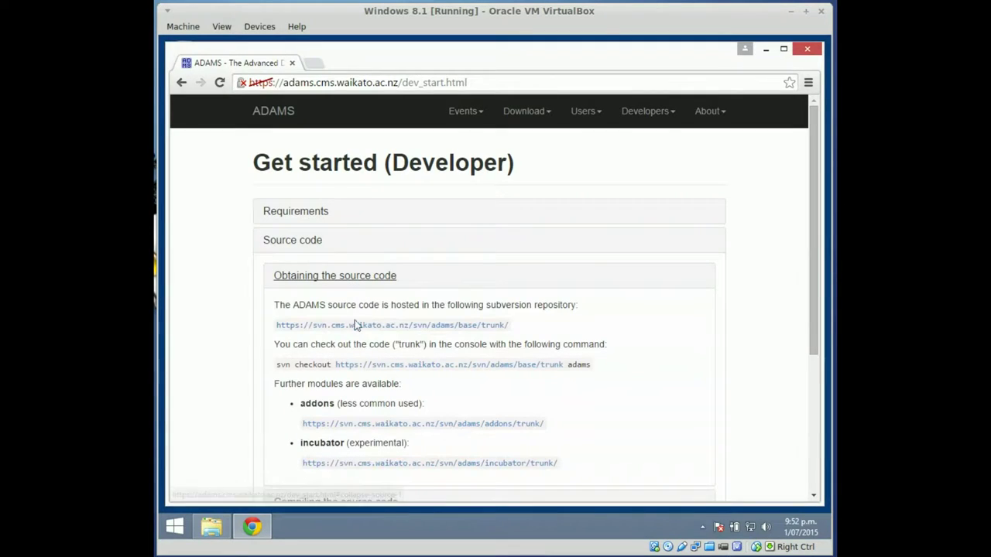
{"action": "left_click_drag", "start_coordinate": [277, 365], "coordinate": [588, 363]}
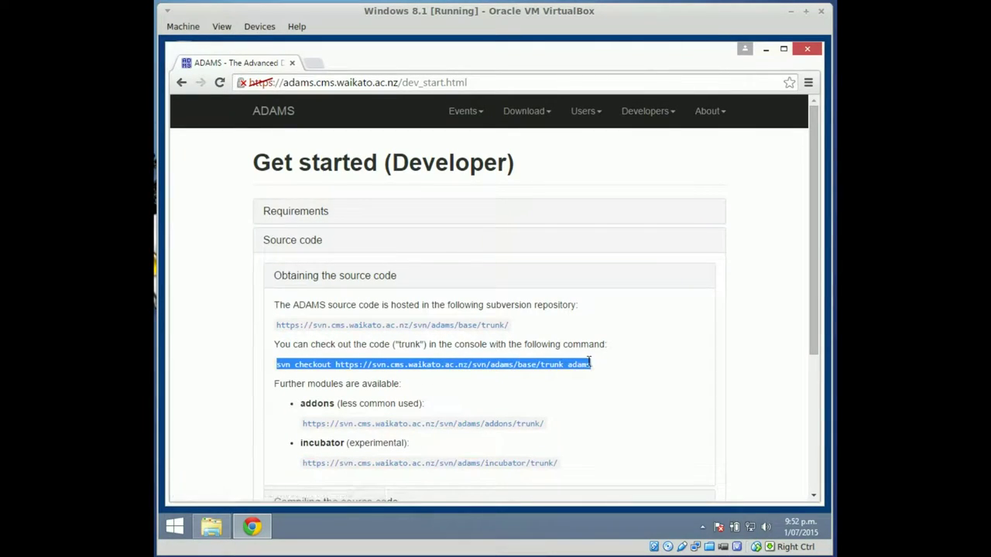
{"action": "right_click", "coordinate": [587, 363]}
{"action": "left_click", "coordinate": [603, 373]}
- Open a Windows Command Prompt
{"action": "left_click", "coordinate": [177, 525]}
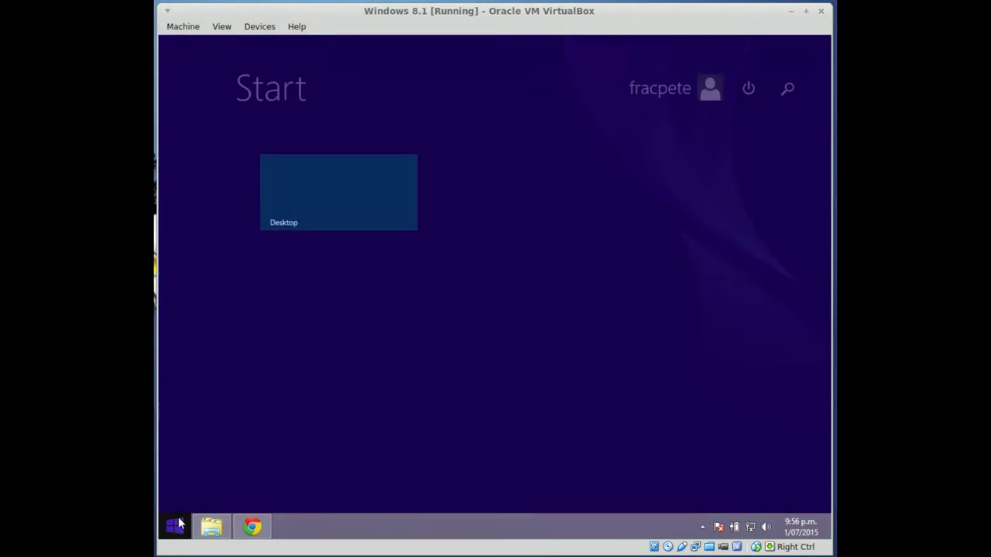
{"action": "type", "text": "cmd"}
{"action": "key", "text": "Return"}
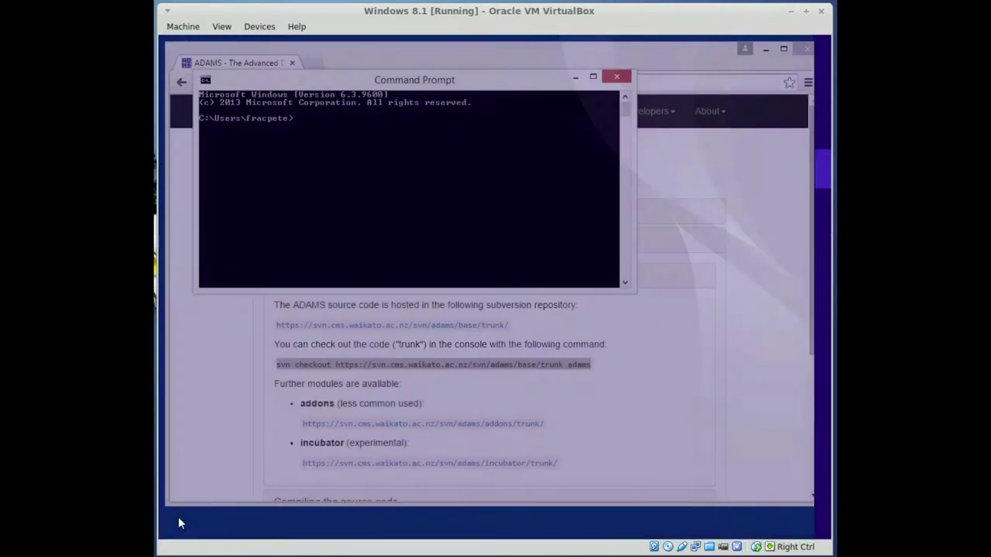
{"action": "type", "text": "mkdir"}
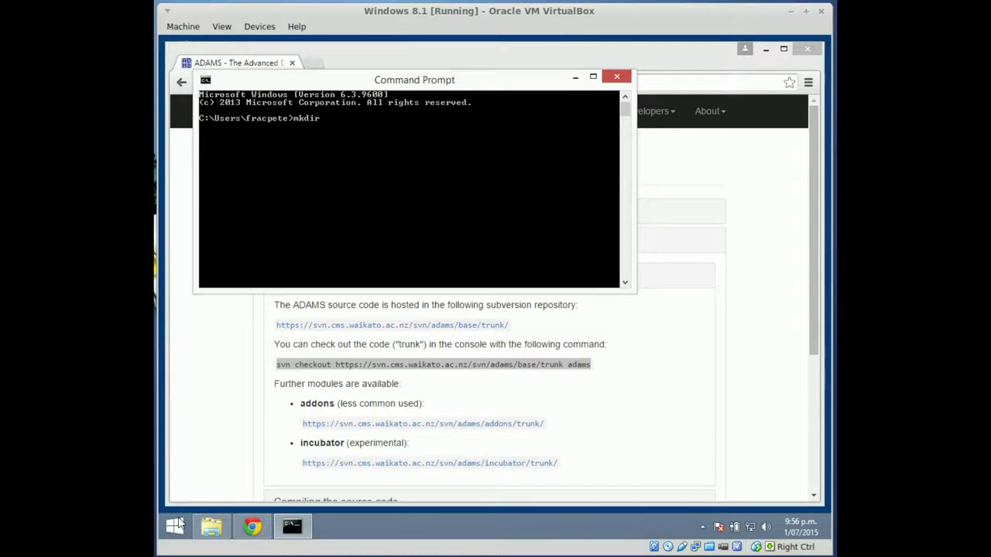
{"action": "key", "text": "BackSpace"}
{"action": "key", "text": "BackSpace"}
{"action": "key", "text": "BackSpace"}
{"action": "key", "text": "BackSpace"}
{"action": "key", "text": "BackSpace"}
{"action": "key", "text": "BackSpace"}
{"action": "key", "text": "BackSpace"}
{"action": "key", "text": "BackSpace"}
- Create a directory named adamsfamily inside Documents from the command line and change into it
{"action": "type", "text": "cd Documents"}
{"action": "key", "text": "Return"}
{"action": "type", "text": "mkdir adamsfamily"}
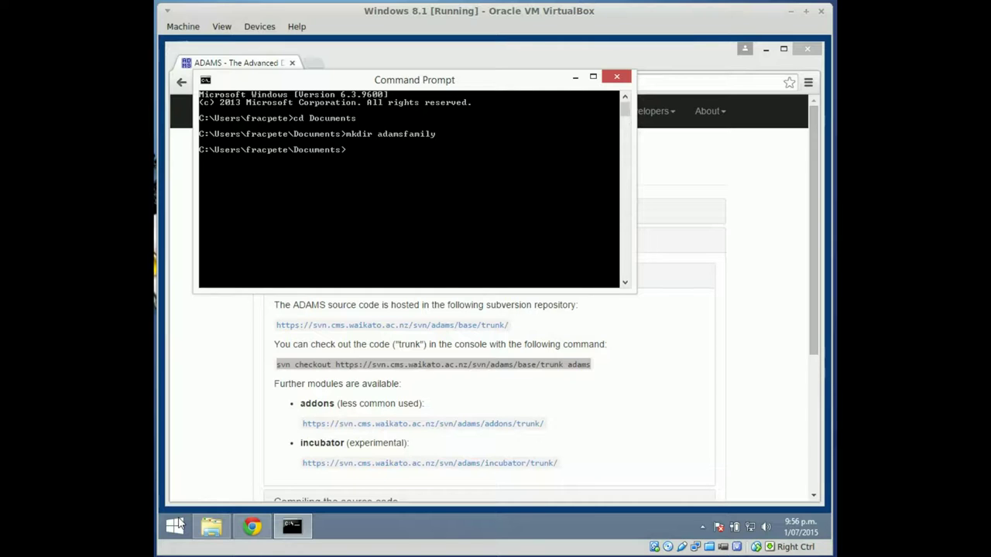
{"action": "type", "text": "cd adamsfamily"}
{"action": "key", "text": "Return"}
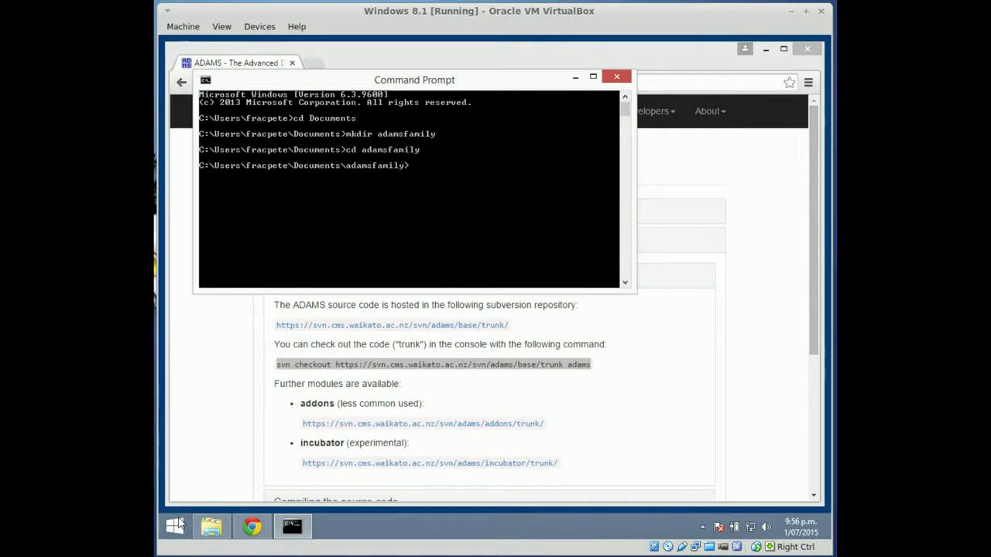
- Run the copied svn checkout command for the ADAMS base trunk, authenticating as anonymous with an empty password
{"action": "right_click", "coordinate": [424, 231]}
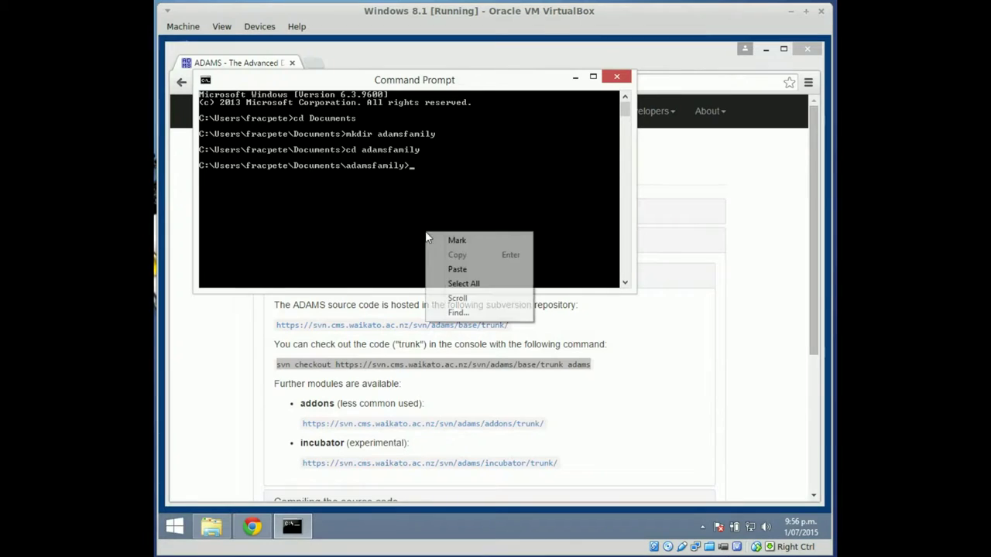
{"action": "left_click", "coordinate": [452, 268]}
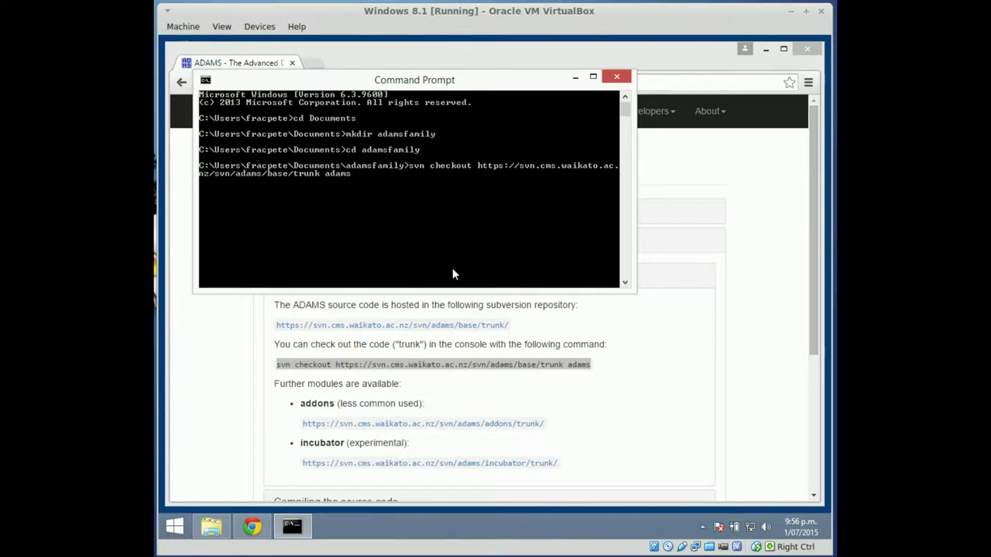
{"action": "key", "text": "Return"}
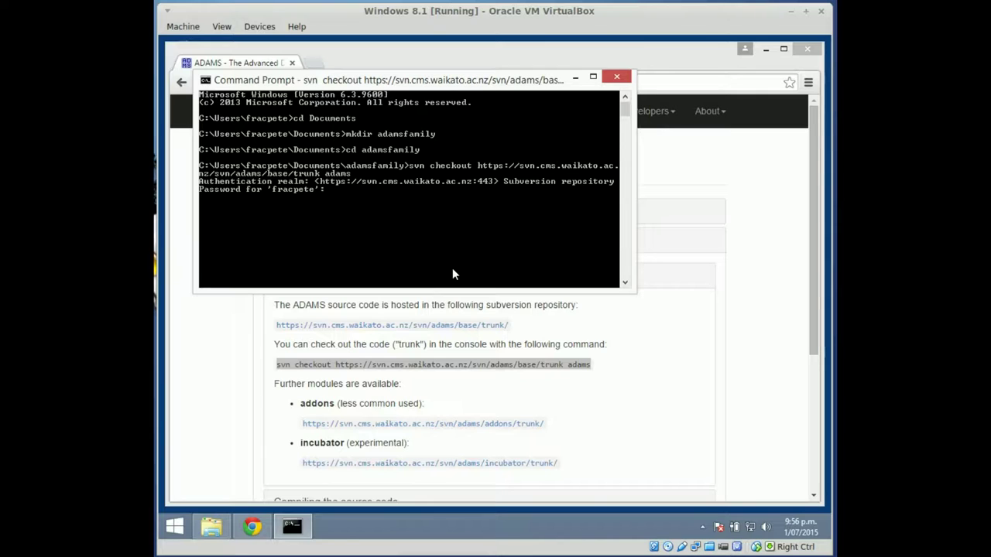
{"action": "key", "text": "Return"}
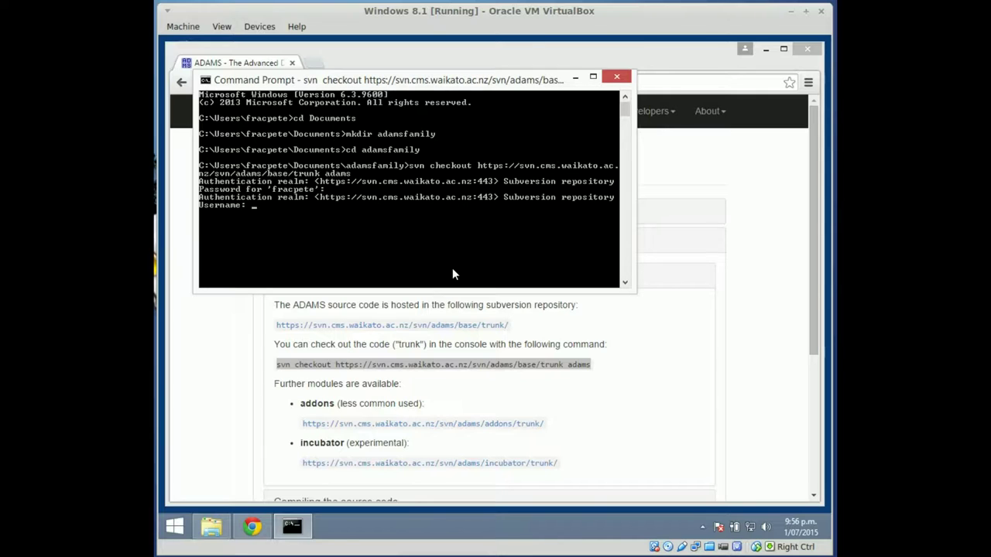
{"action": "type", "text": "anonymous"}
{"action": "key", "text": "Return"}
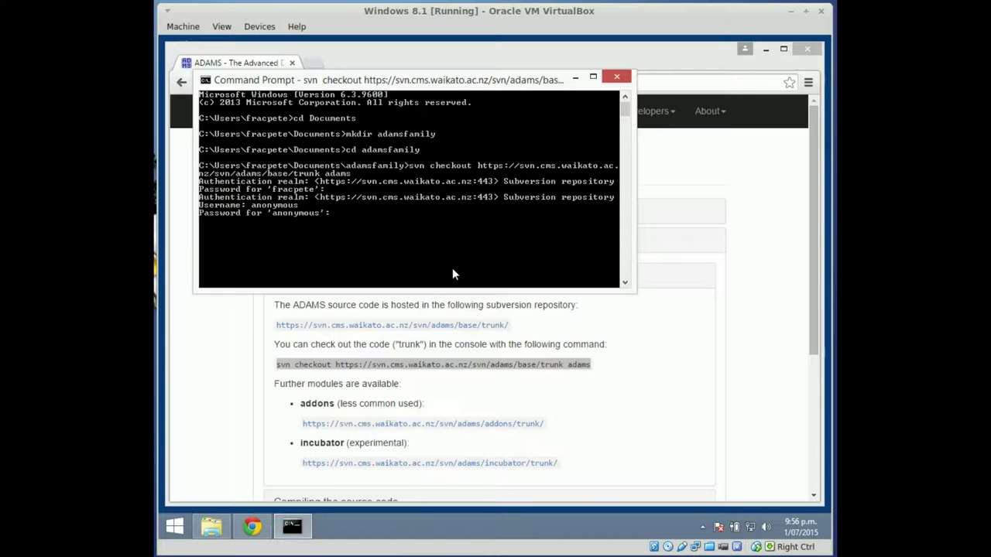
{"action": "key", "text": "Return"}
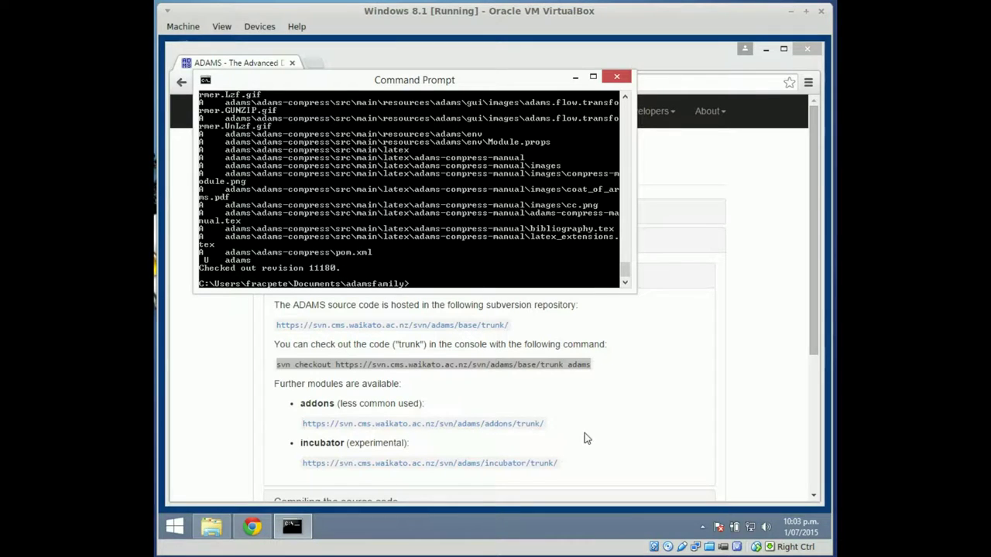
{"action": "left_click_drag", "start_coordinate": [543, 426], "coordinate": [304, 431]}
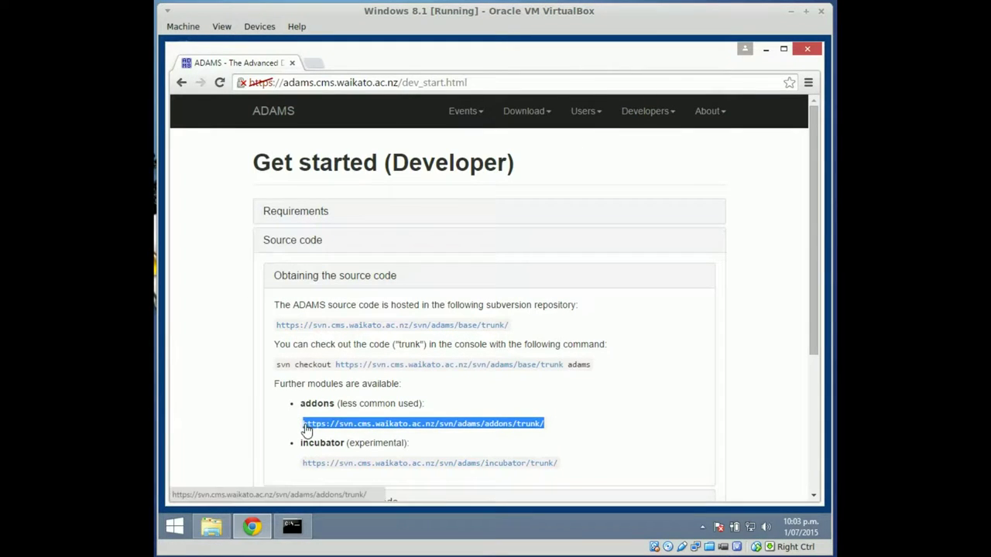
{"action": "right_click", "coordinate": [307, 430]}
{"action": "left_click", "coordinate": [341, 376]}
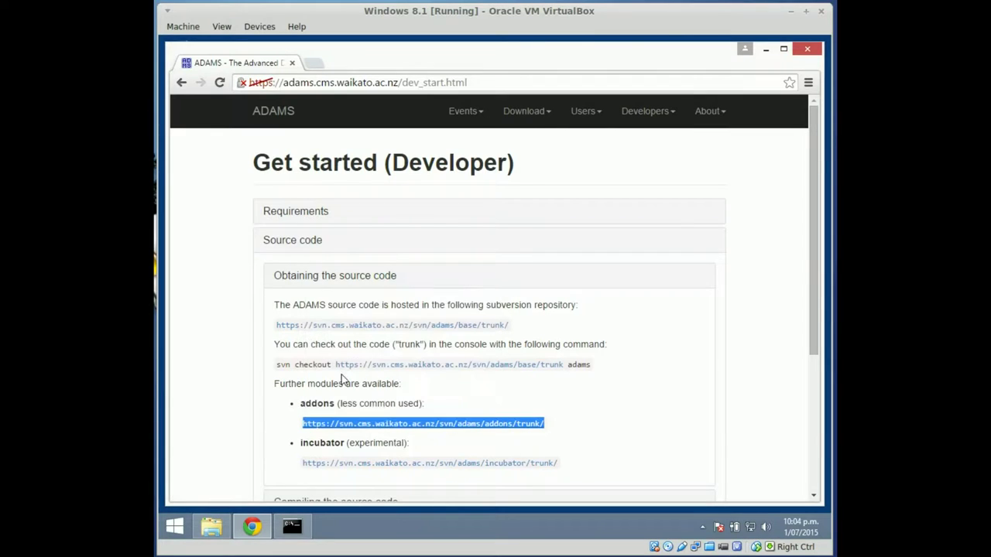
- In the Command Prompt, rework the previous svn checkout command to use the copied addons trunk URL with target directory adams-addons, and run it
{"action": "left_click", "coordinate": [306, 520]}
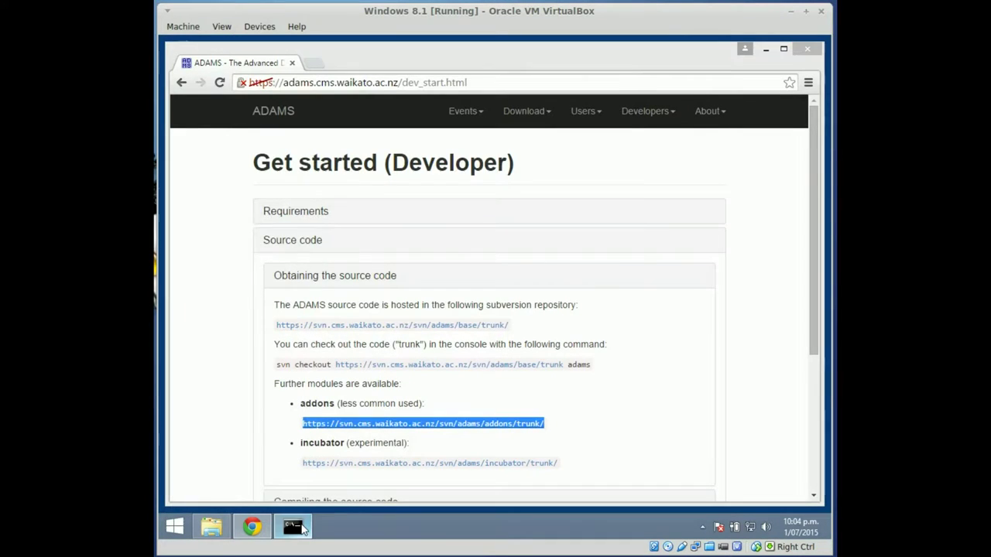
{"action": "key", "text": "Up"}
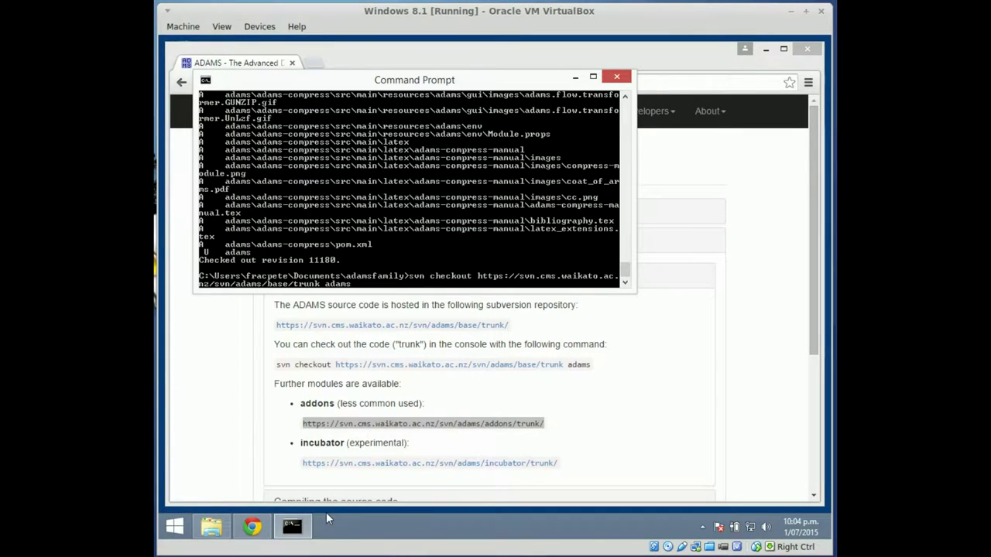
{"action": "key", "text": "BackSpace"}
{"action": "key", "text": "BackSpace"}
{"action": "key", "text": "BackSpace"}
{"action": "key", "text": "BackSpace"}
{"action": "key", "text": "BackSpace"}
{"action": "key", "text": "BackSpace"}
{"action": "key", "text": "BackSpace"}
{"action": "key", "text": "BackSpace"}
{"action": "key", "text": "BackSpace"}
{"action": "key", "text": "BackSpace"}
{"action": "key", "text": "BackSpace"}
{"action": "key", "text": "BackSpace"}
{"action": "key", "text": "BackSpace"}
{"action": "key", "text": "BackSpace"}
{"action": "key", "text": "BackSpace"}
{"action": "key", "text": "BackSpace"}
{"action": "key", "text": "BackSpace"}
{"action": "key", "text": "BackSpace"}
{"action": "key", "text": "BackSpace"}
{"action": "key", "text": "BackSpace"}
{"action": "key", "text": "BackSpace"}
{"action": "key", "text": "BackSpace"}
{"action": "key", "text": "BackSpace"}
{"action": "key", "text": "BackSpace"}
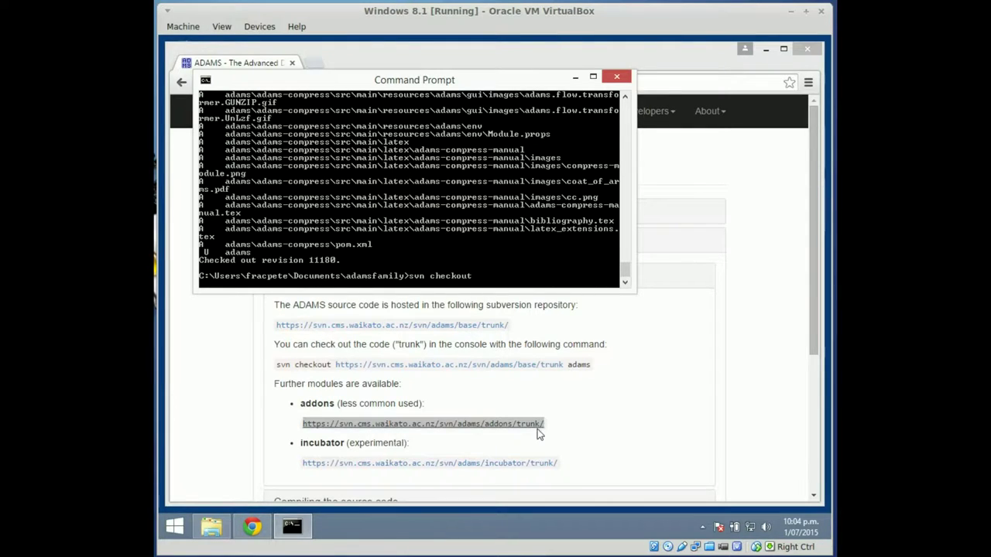
{"action": "right_click", "coordinate": [507, 262]}
{"action": "left_click", "coordinate": [542, 298]}
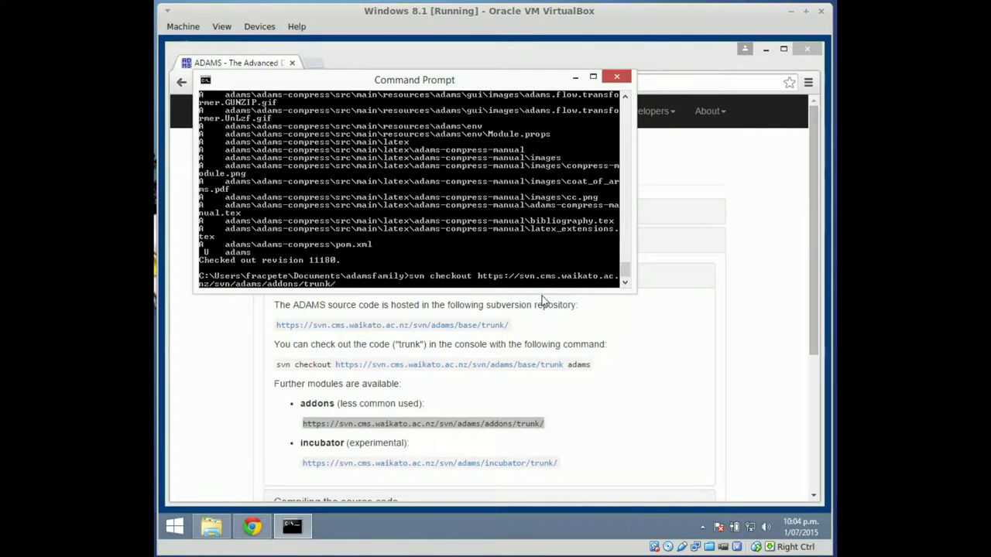
{"action": "type", "text": "adams-addons"}
{"action": "key", "text": "Return"}
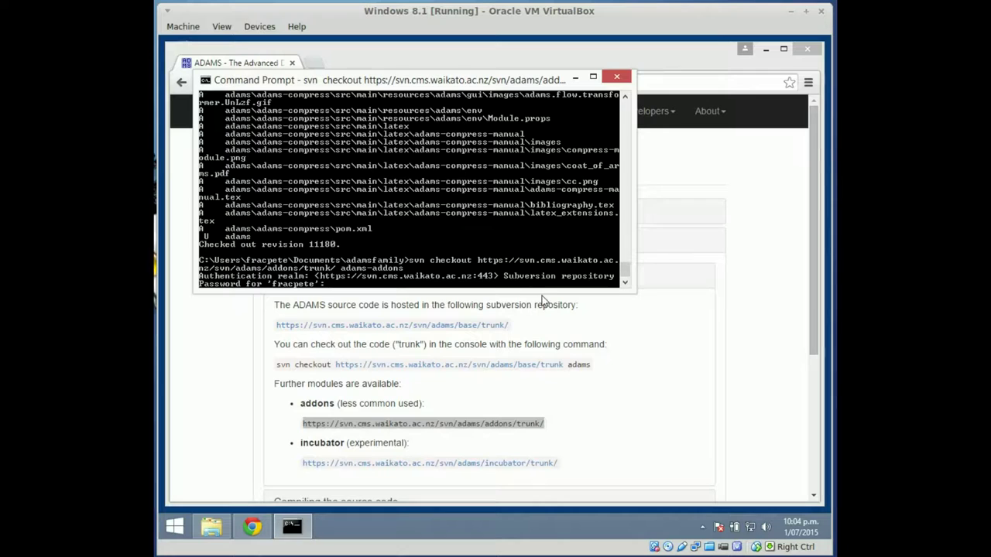
- Authenticate the addons checkout with the username anonymous and an empty password
{"action": "key", "text": "Return"}
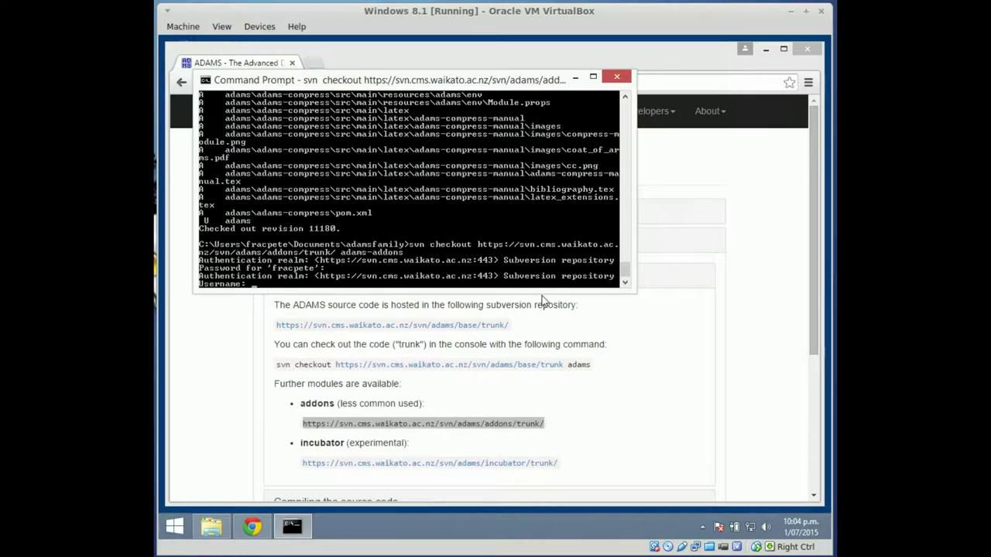
{"action": "type", "text": "anonymous"}
{"action": "key", "text": "Return"}
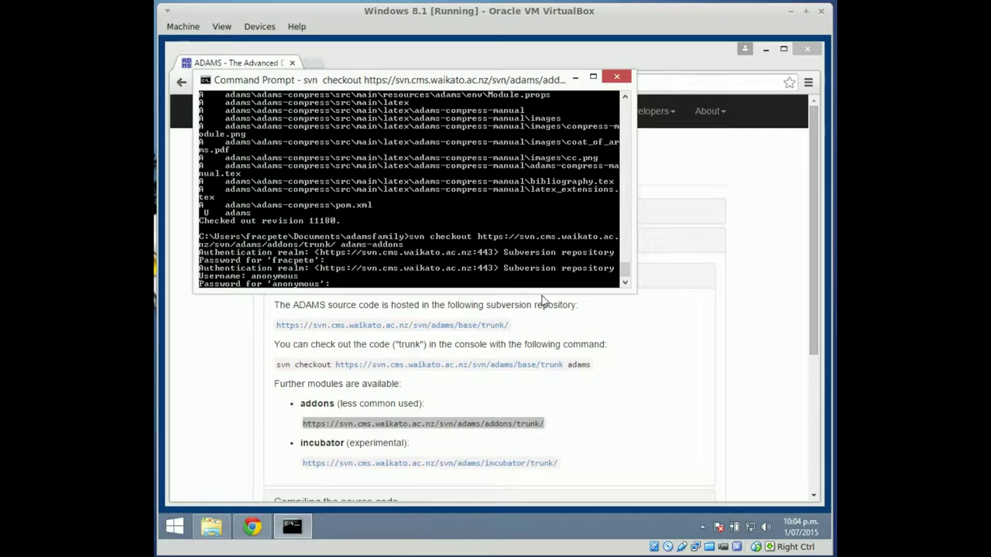
{"action": "key", "text": "Return"}
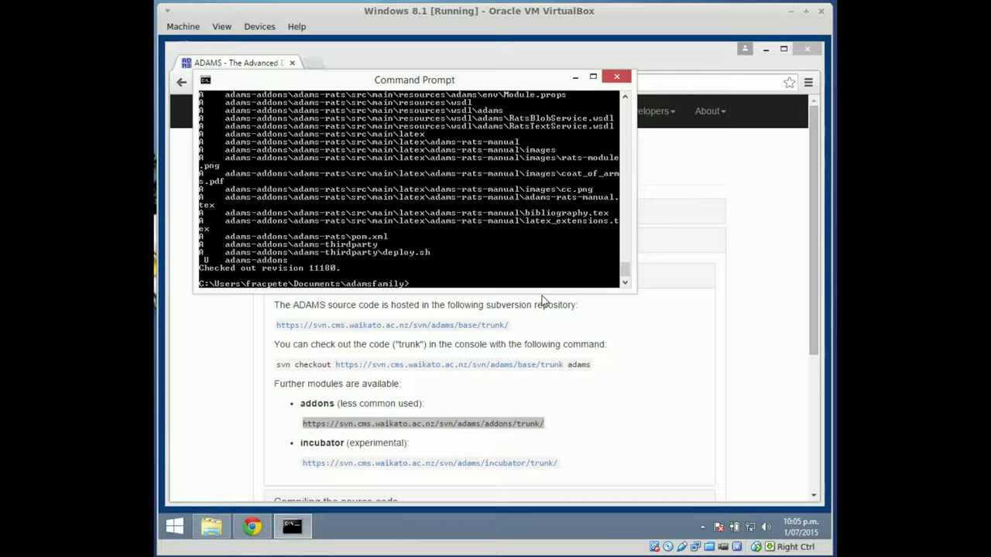
- Back in Chrome, expand the instructions for compiling the source code and copy the Windows Maven settings path %USERPROFILE%\.m2
{"action": "left_click", "coordinate": [663, 342]}
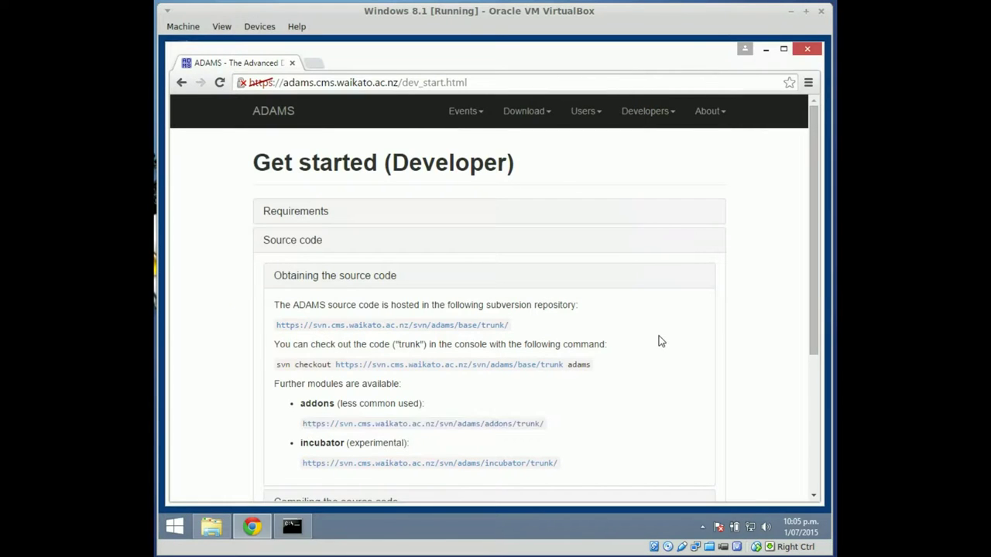
{"action": "left_click", "coordinate": [367, 276]}
{"action": "left_click", "coordinate": [341, 306]}
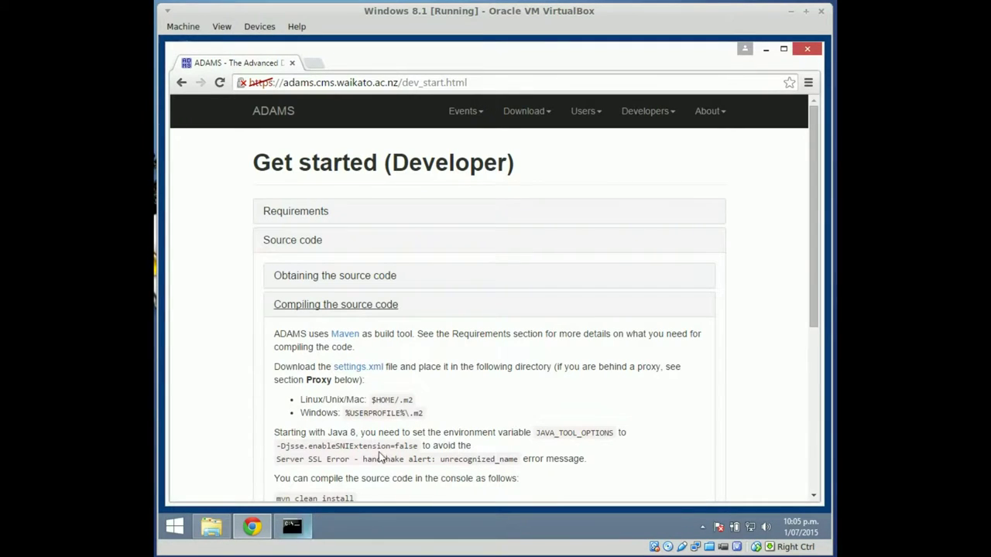
{"action": "left_click_drag", "start_coordinate": [346, 414], "coordinate": [405, 416]}
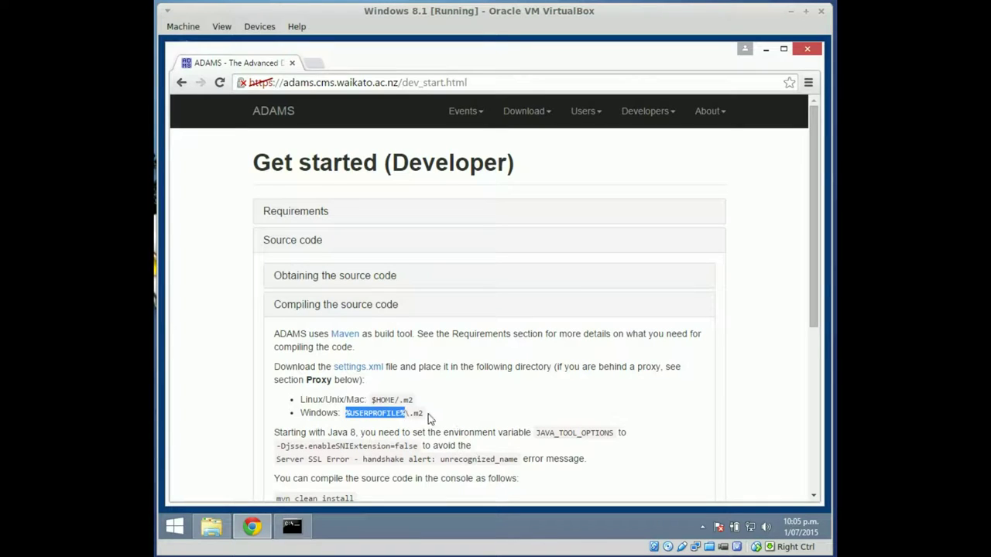
{"action": "left_click", "coordinate": [423, 415]}
{"action": "left_click_drag", "start_coordinate": [424, 415], "coordinate": [344, 414]}
{"action": "right_click", "coordinate": [395, 415]}
{"action": "left_click", "coordinate": [412, 423]}
- Create the directory %USERPROFILE%\.m2 from the command line and change into it
{"action": "key", "text": "alt+Tab"}
{"action": "type", "text": "mkdir"}
{"action": "right_click", "coordinate": [476, 245]}
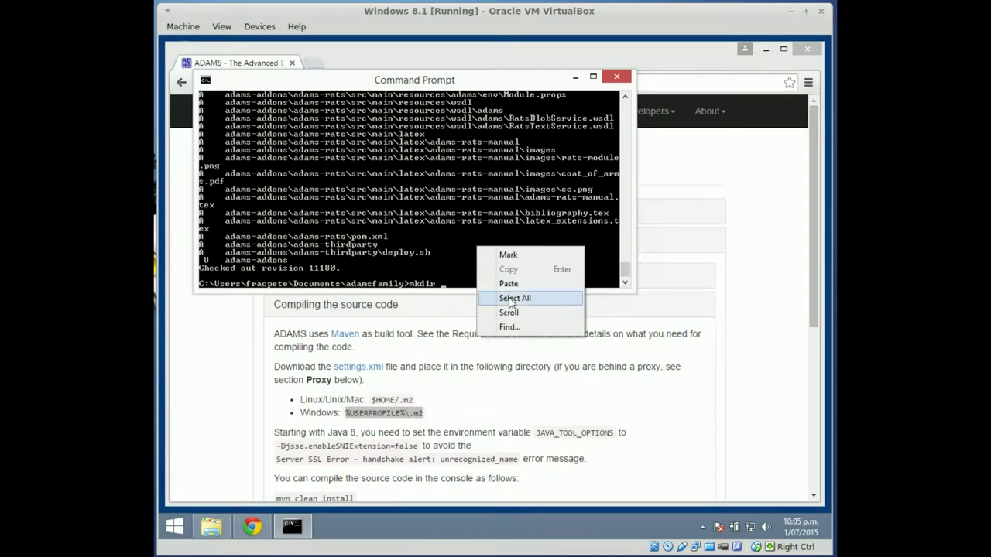
{"action": "left_click", "coordinate": [514, 284]}
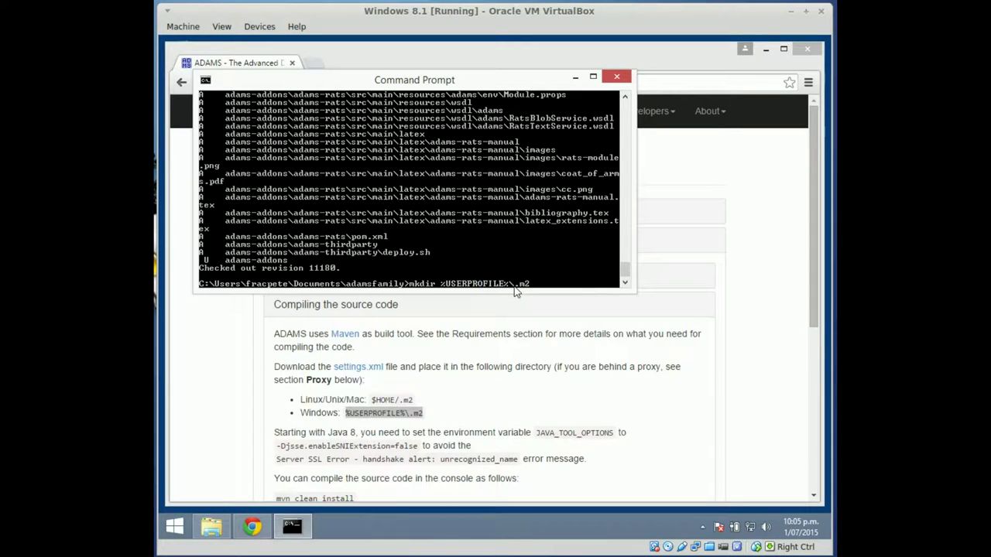
{"action": "key", "text": "Return"}
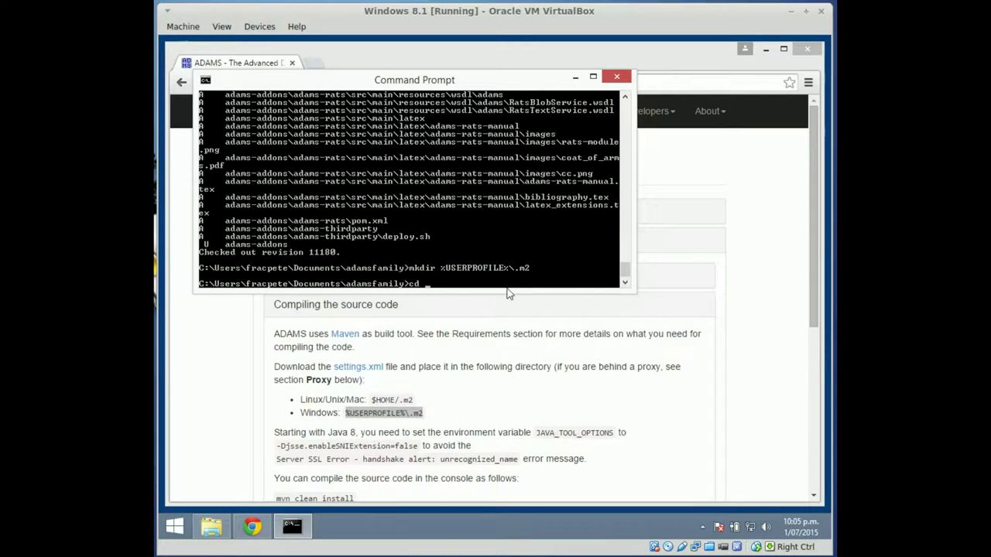
{"action": "type", "text": "cd"}
{"action": "right_click", "coordinate": [499, 278]}
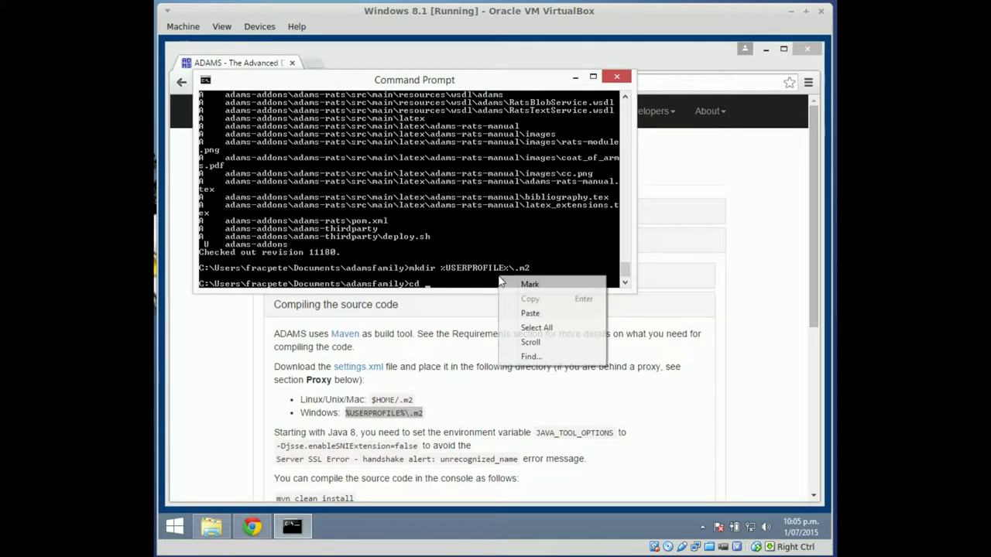
{"action": "left_click", "coordinate": [529, 313]}
{"action": "key", "text": "Return"}
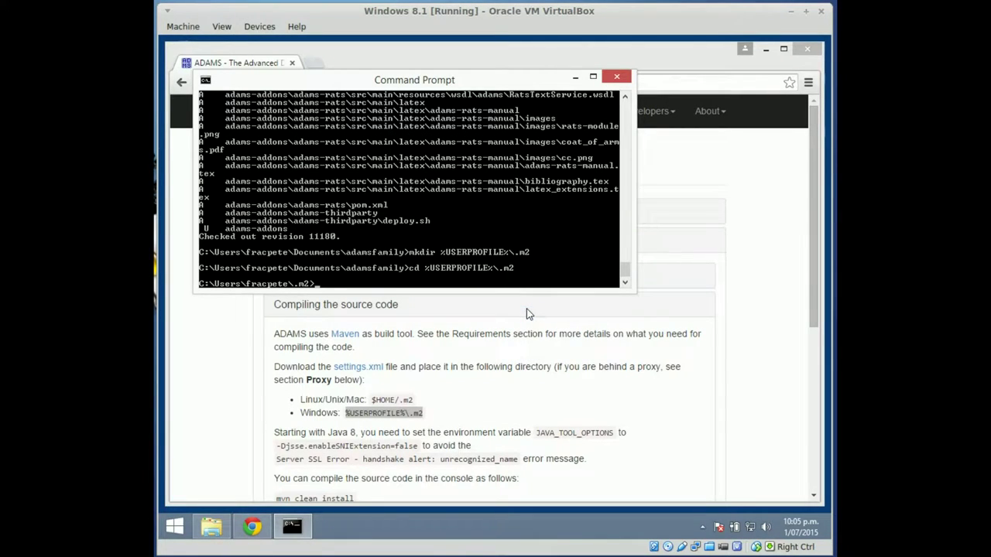
- Save the linked settings.xml file from the Get started page into %USERPROFILE%\.m2
{"action": "right_click", "coordinate": [360, 372]}
{"action": "left_click", "coordinate": [446, 422]}
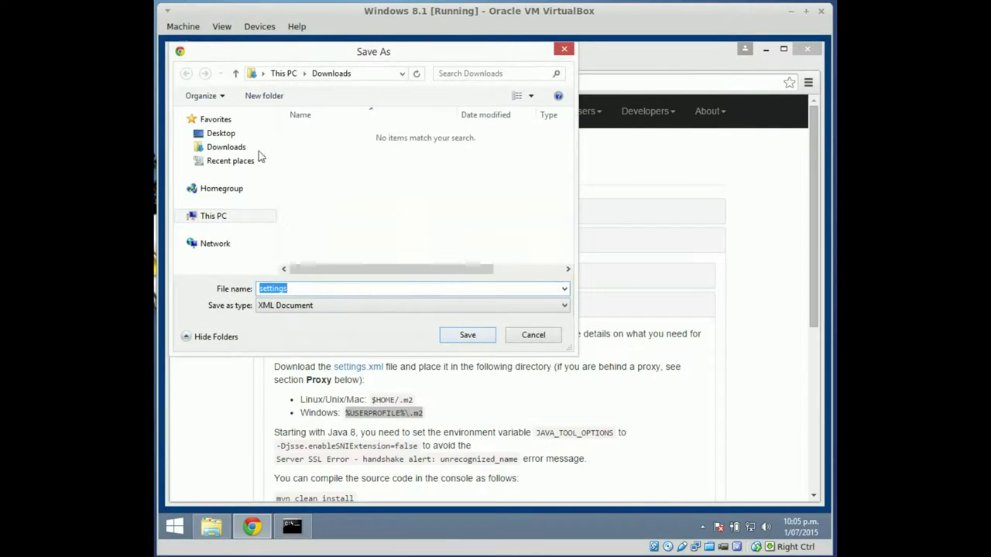
{"action": "left_click", "coordinate": [369, 74]}
{"action": "key", "text": "ctrl+v"}
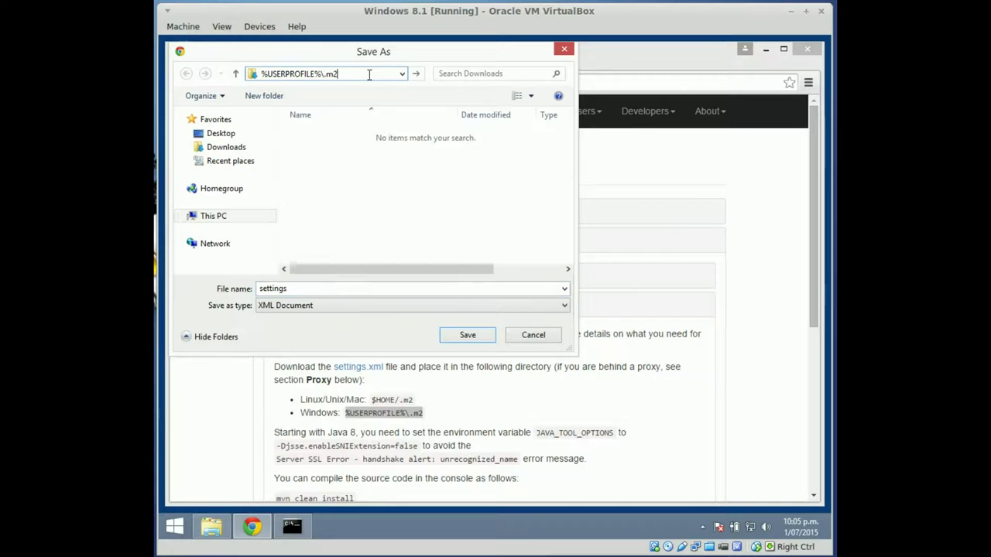
{"action": "key", "text": "Return"}
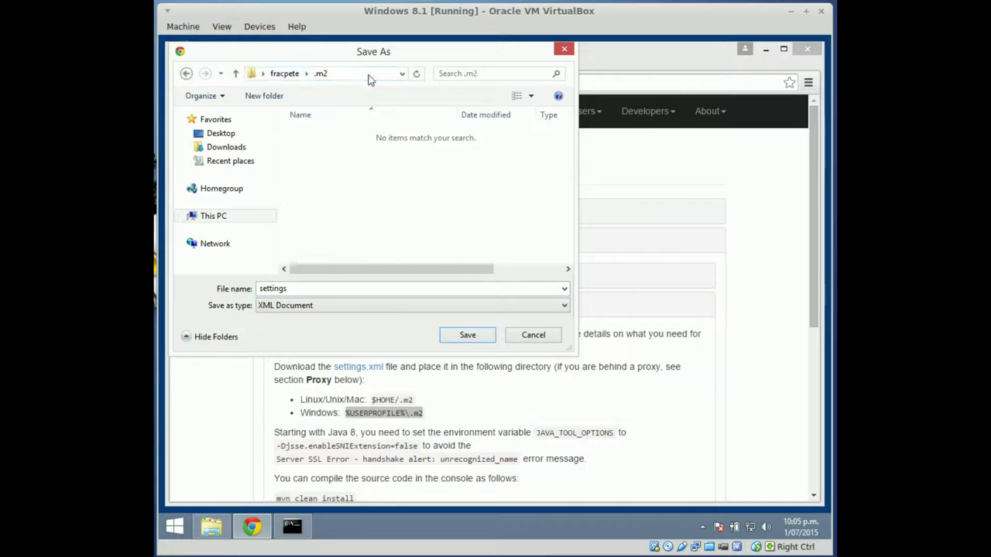
{"action": "left_click", "coordinate": [472, 338]}
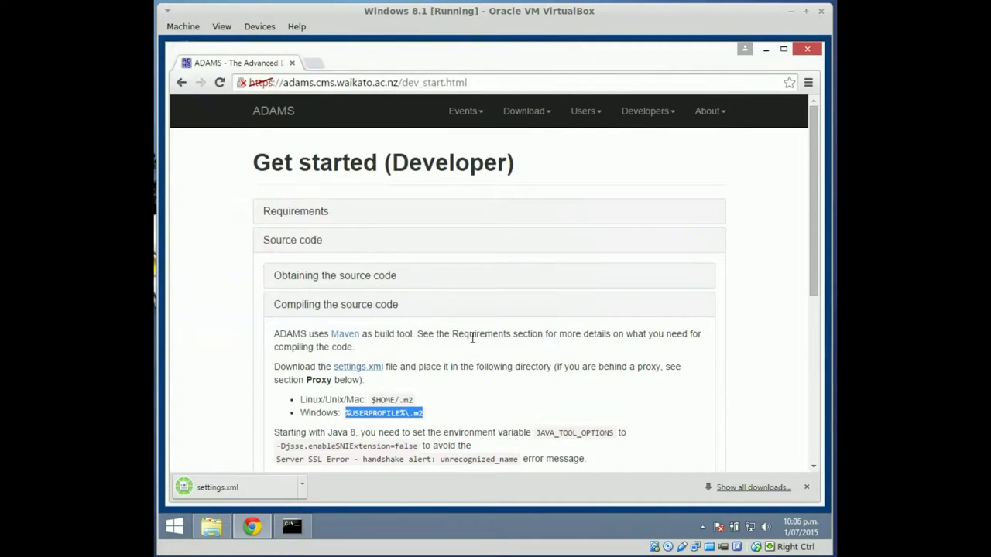
- Copy the environment variable name JAVA_TOOL_OPTIONS from the compiling instructions
{"action": "scroll", "coordinate": [540, 376], "scroll_direction": "down", "scroll_amount": 1}
{"action": "left_click", "coordinate": [556, 366]}
{"action": "double_click", "coordinate": [555, 366]}
{"action": "left_click", "coordinate": [556, 366]}
{"action": "left_click_drag", "start_coordinate": [536, 366], "coordinate": [615, 367]}
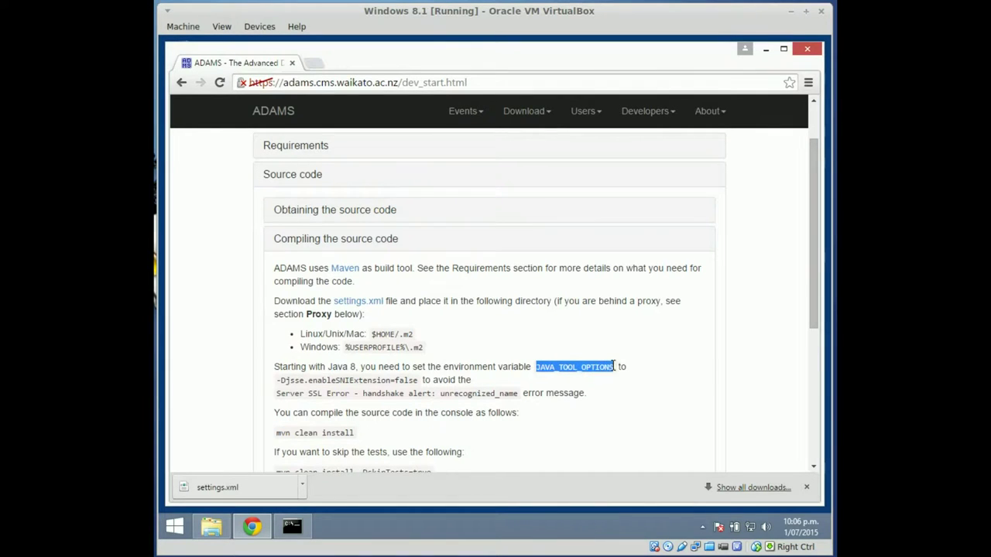
{"action": "right_click", "coordinate": [606, 364]}
{"action": "left_click", "coordinate": [620, 377]}
- Open the Windows environment variables settings through the advanced system properties of This PC
{"action": "left_click", "coordinate": [212, 527]}
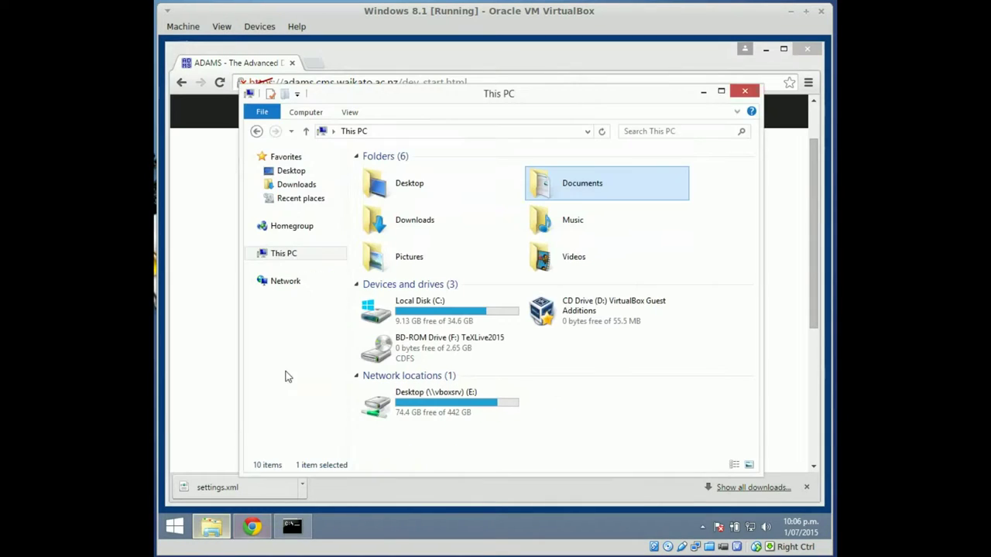
{"action": "right_click", "coordinate": [287, 256]}
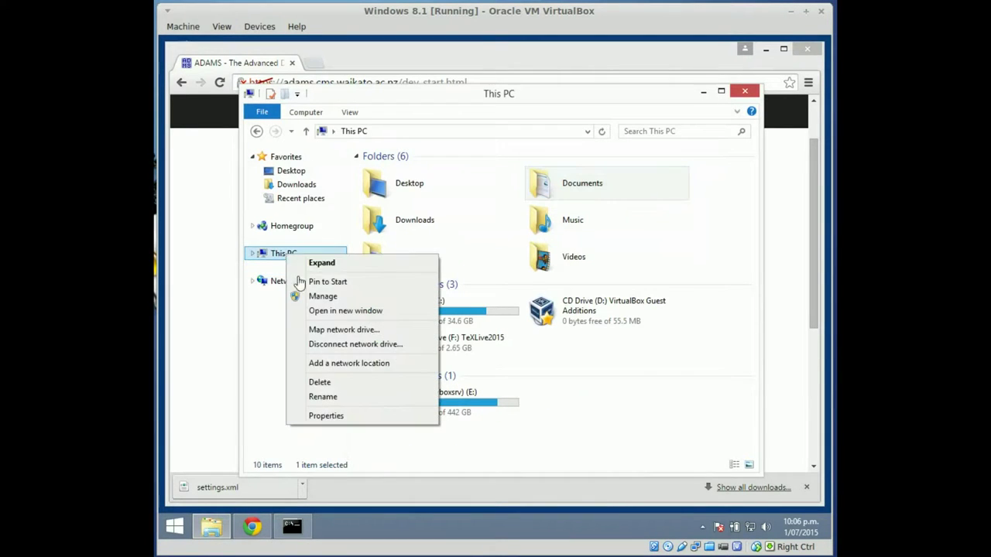
{"action": "left_click", "coordinate": [345, 417]}
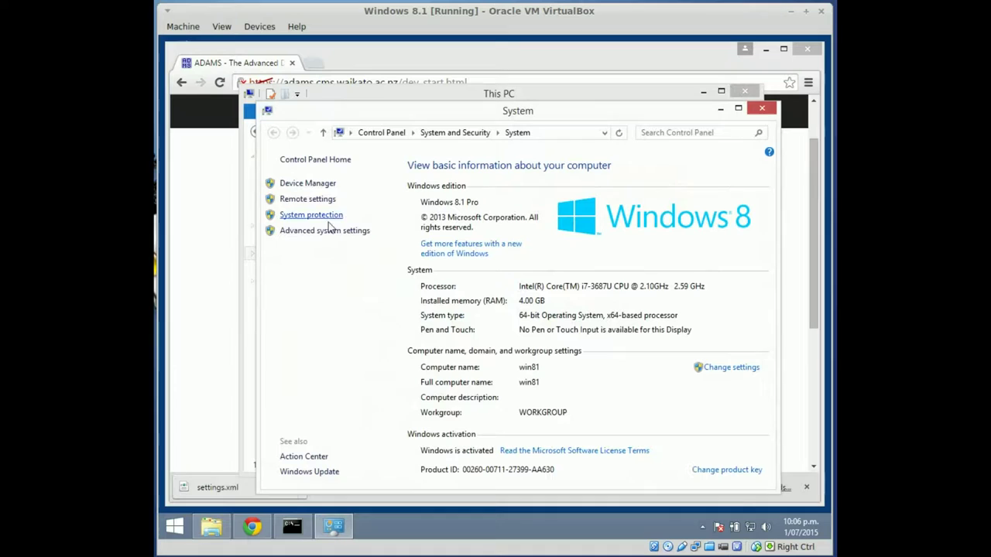
{"action": "left_click", "coordinate": [328, 231]}
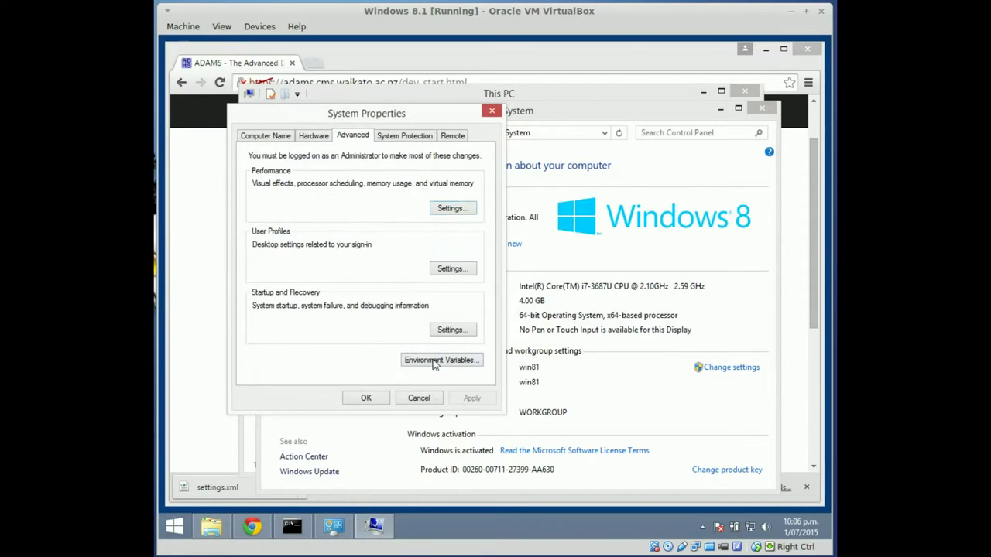
{"action": "left_click", "coordinate": [434, 358]}
- Create the system variable JAVA_TOOL_OPTIONS with the value -Djsse.enableSNIExtension=false copied from the compiling instructions
{"action": "left_click", "coordinate": [363, 378]}
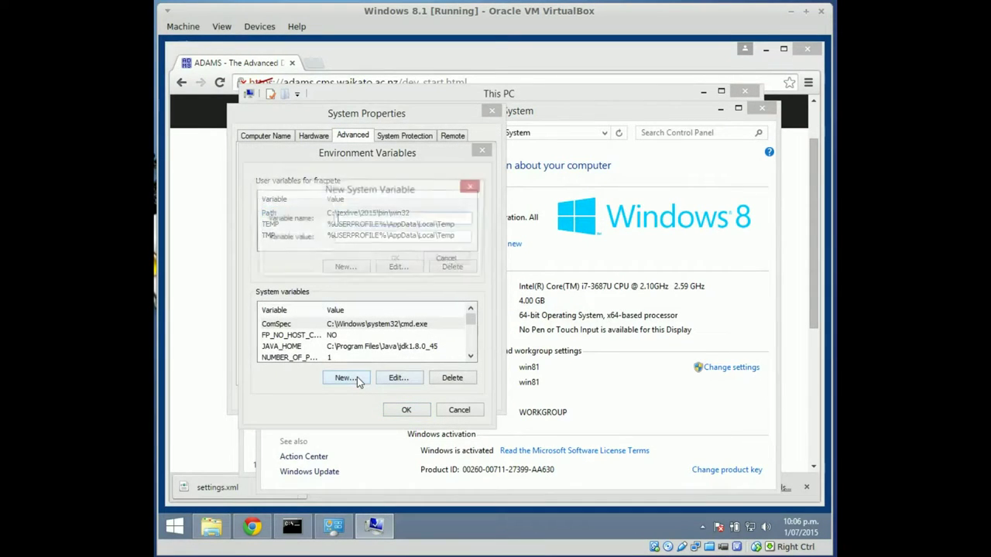
{"action": "key", "text": "ctrl+v"}
{"action": "key", "text": "Tab"}
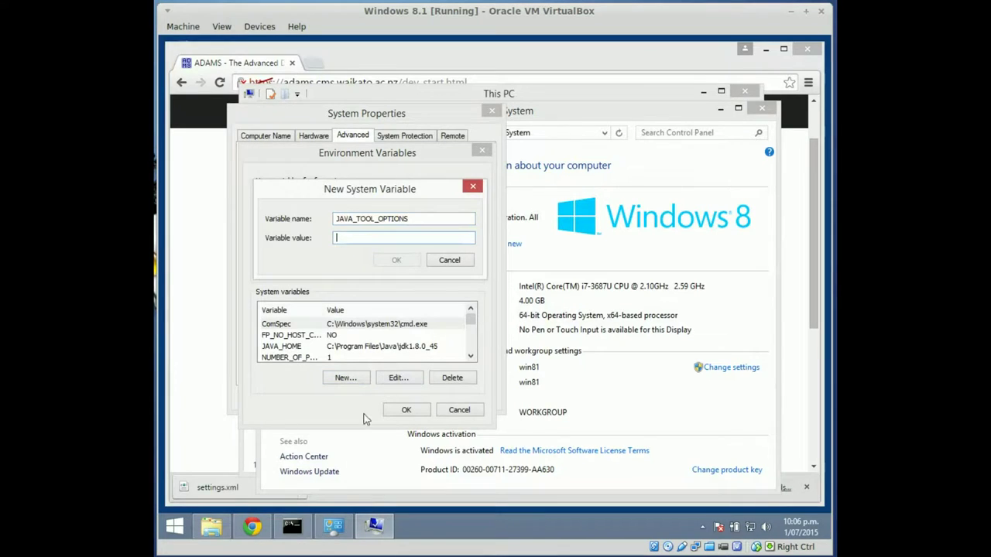
{"action": "left_click", "coordinate": [252, 527]}
{"action": "left_click_drag", "start_coordinate": [277, 380], "coordinate": [418, 381]}
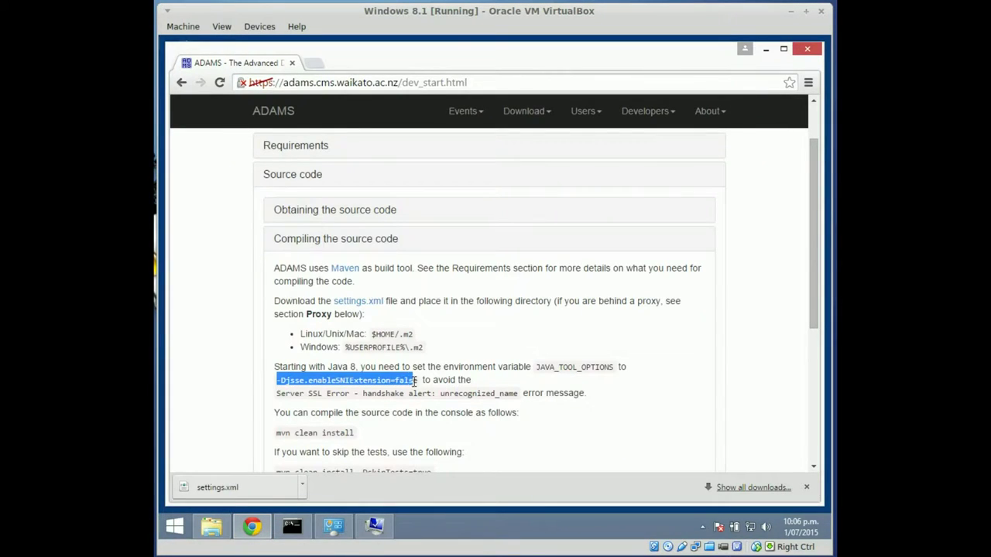
{"action": "right_click", "coordinate": [398, 380]}
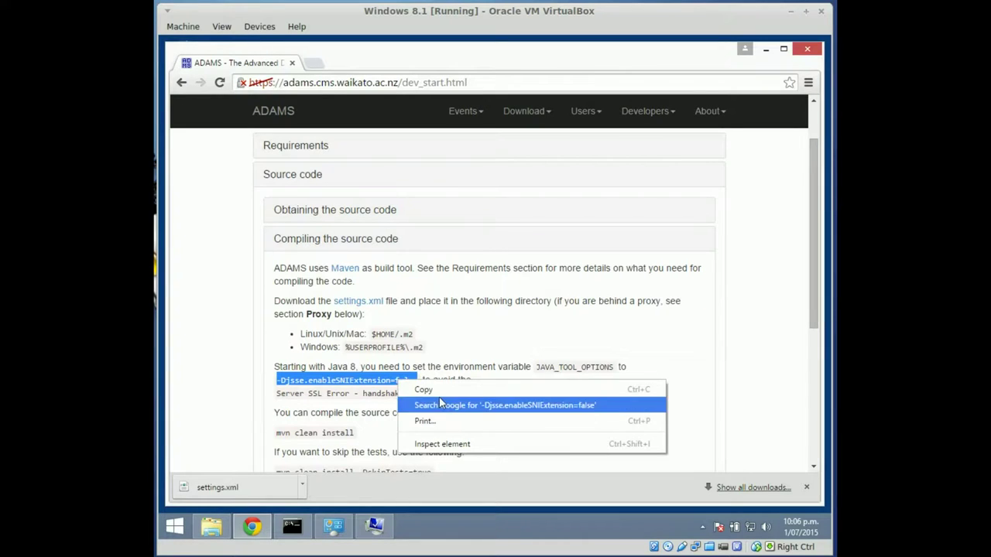
{"action": "left_click", "coordinate": [424, 390]}
{"action": "left_click", "coordinate": [365, 520]}
{"action": "key", "text": "ctrl+v"}
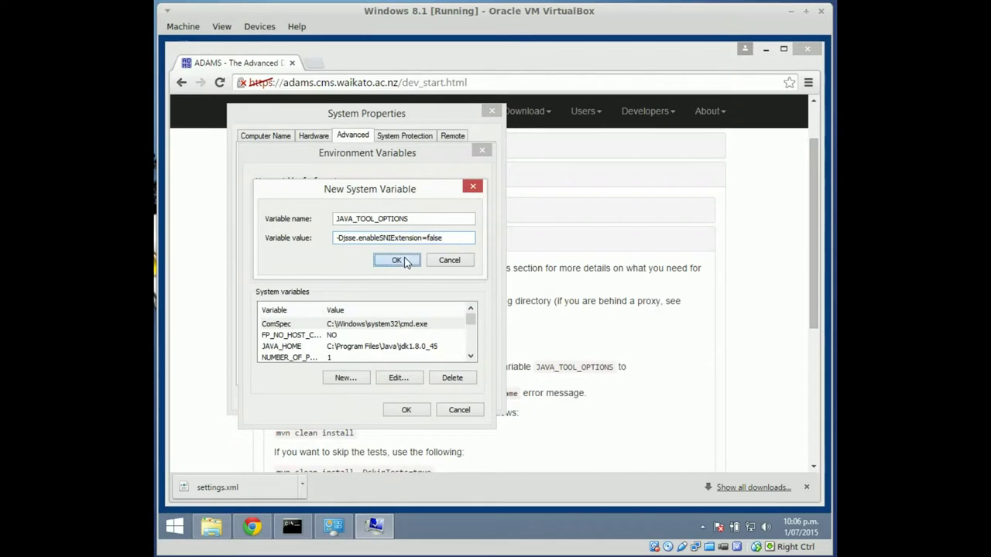
{"action": "left_click", "coordinate": [401, 259]}
{"action": "left_click", "coordinate": [407, 409]}
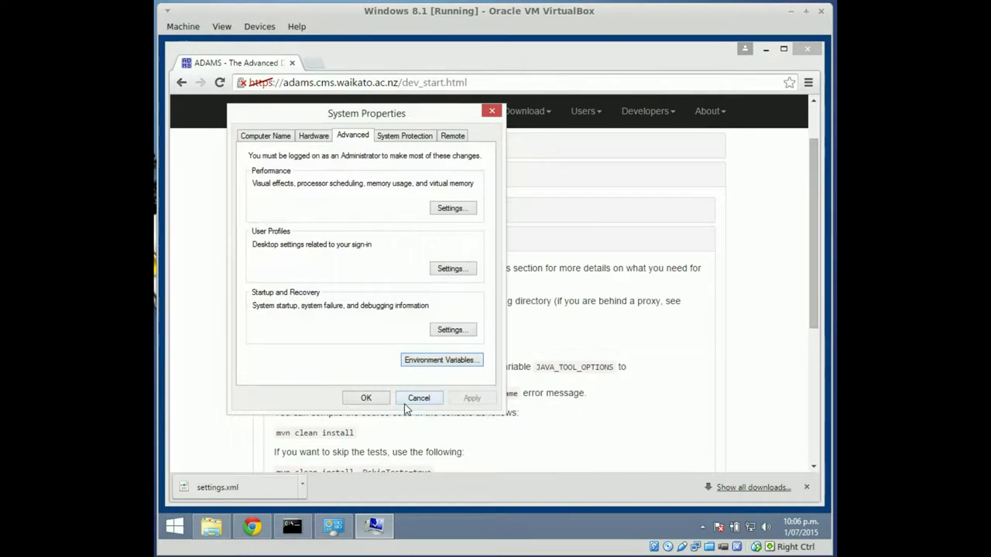
{"action": "left_click", "coordinate": [362, 398]}
- Copy the compile command that skips the tests, mvn clean install -DskipTests=true, from the ADAMS compiling instructions
{"action": "scroll", "coordinate": [439, 410], "scroll_direction": "down", "scroll_amount": 1}
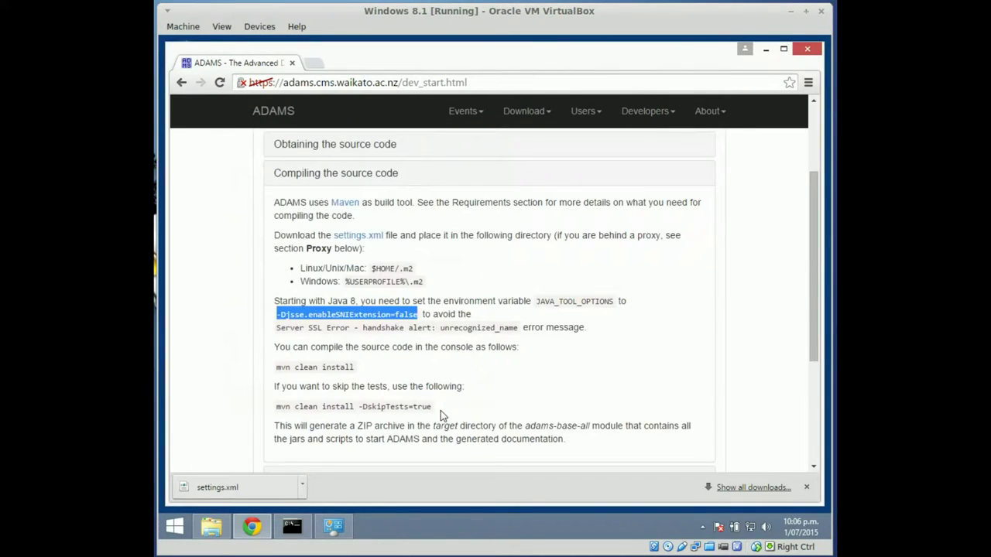
{"action": "left_click", "coordinate": [279, 368]}
{"action": "left_click_drag", "start_coordinate": [277, 369], "coordinate": [353, 368]}
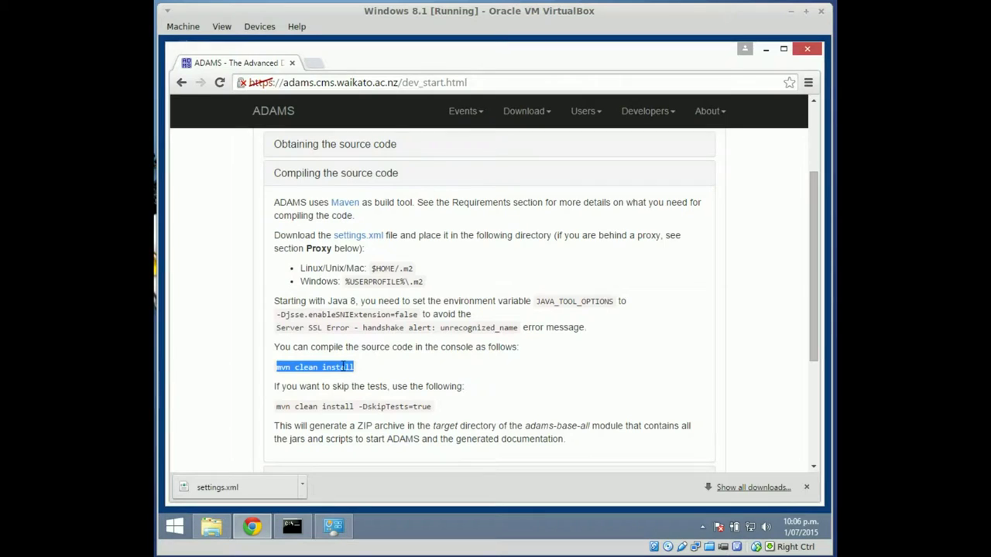
{"action": "left_click", "coordinate": [278, 407]}
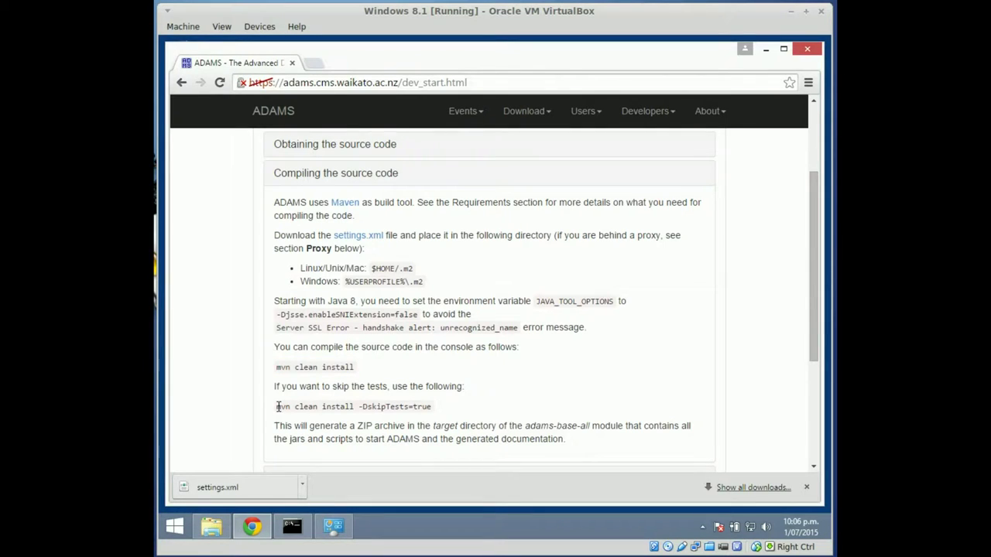
{"action": "left_click_drag", "start_coordinate": [277, 406], "coordinate": [432, 407]}
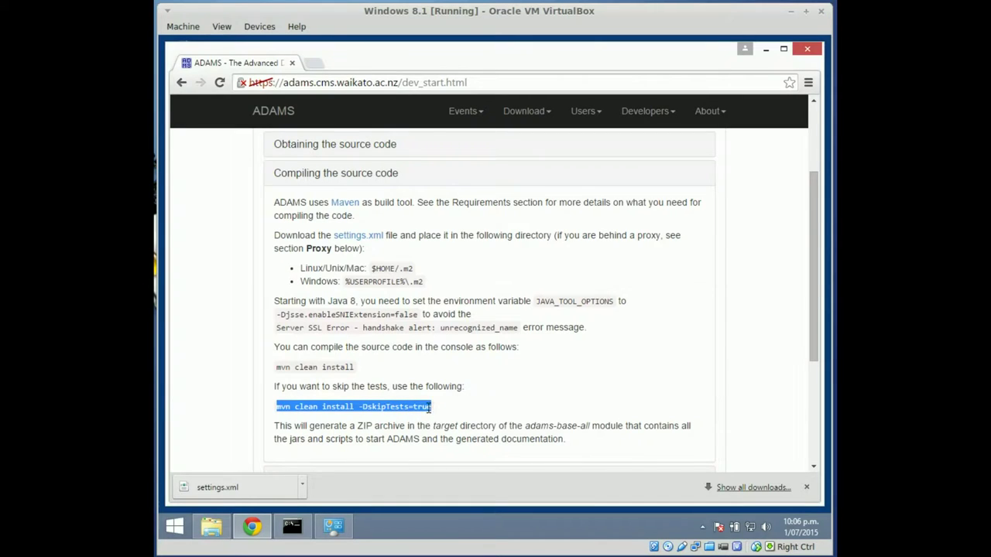
{"action": "right_click", "coordinate": [430, 407]}
{"action": "left_click", "coordinate": [433, 416]}
- In the open command prompt, change into ..\Documents\adamsfamily\adams and try to build with mvn clean install -DskipTests=true
{"action": "left_click", "coordinate": [285, 526]}
{"action": "type", "text": "cd"}
{"action": "key", "text": "Return"}
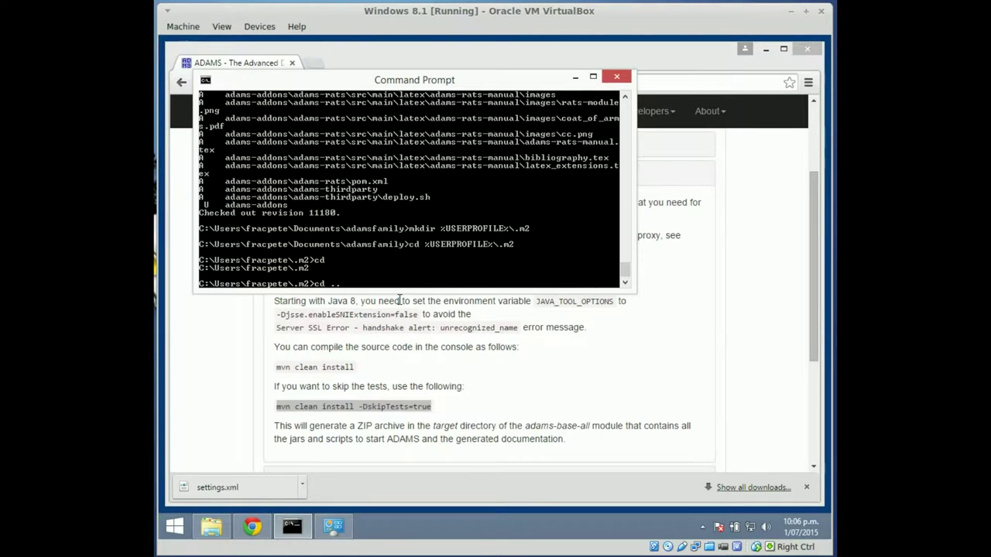
{"action": "type", "text": "cd ..\\Documents\\adamsfamily"}
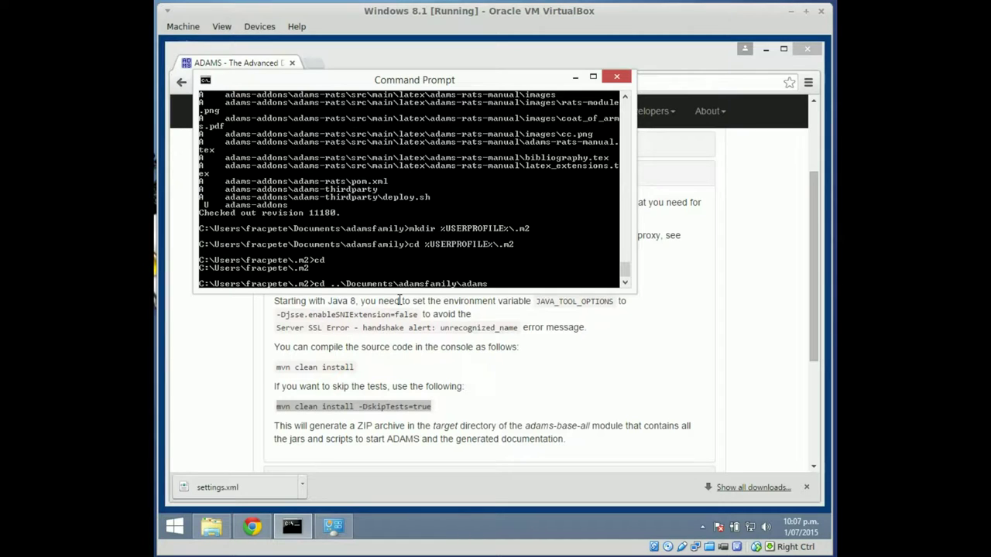
{"action": "type", "text": "\\adams"}
{"action": "key", "text": "Return"}
{"action": "right_click", "coordinate": [527, 232]}
{"action": "left_click", "coordinate": [555, 270]}
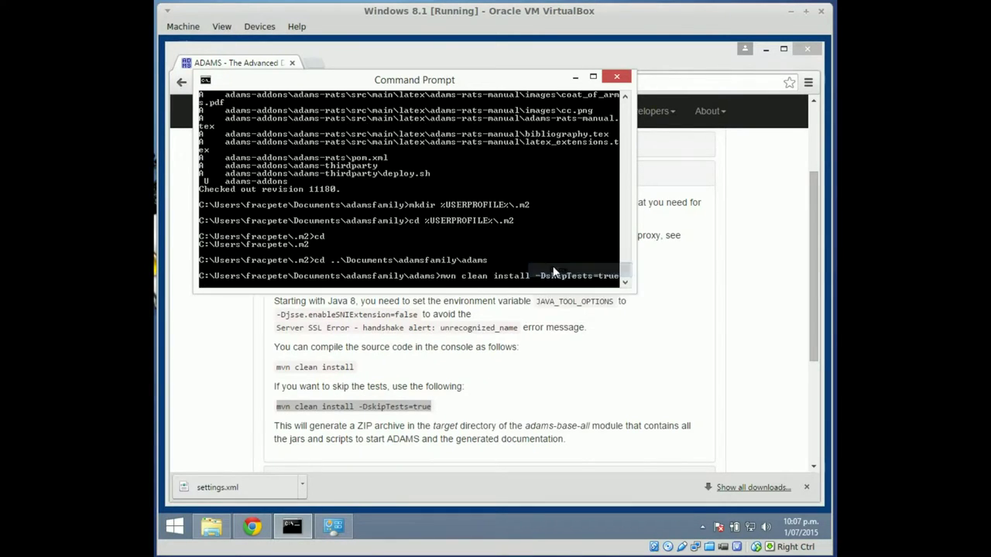
{"action": "key", "text": "Return"}
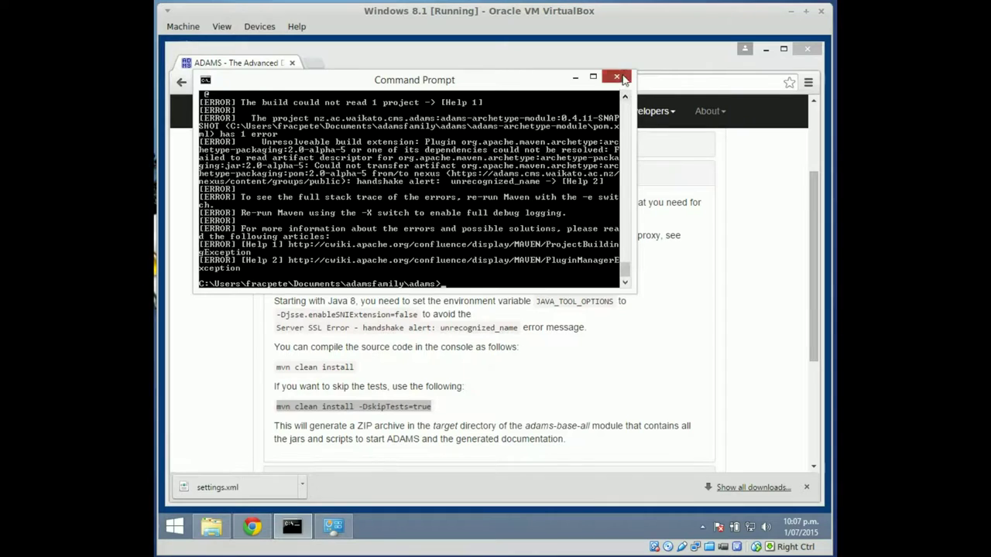
- Replace the command prompt with a fresh one and change into Documents\adamsfamily\adams
{"action": "left_click", "coordinate": [616, 77]}
{"action": "left_click", "coordinate": [174, 527]}
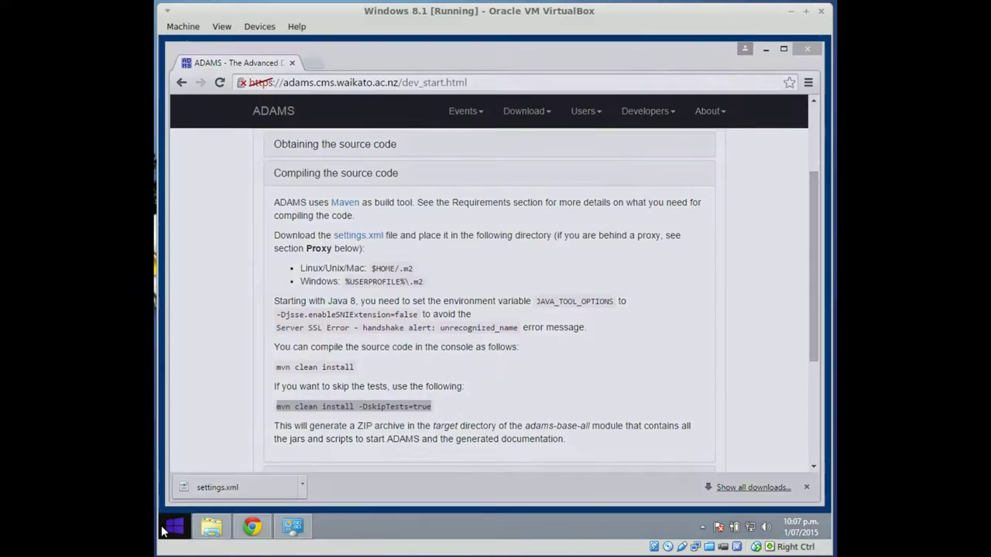
{"action": "type", "text": "cmd"}
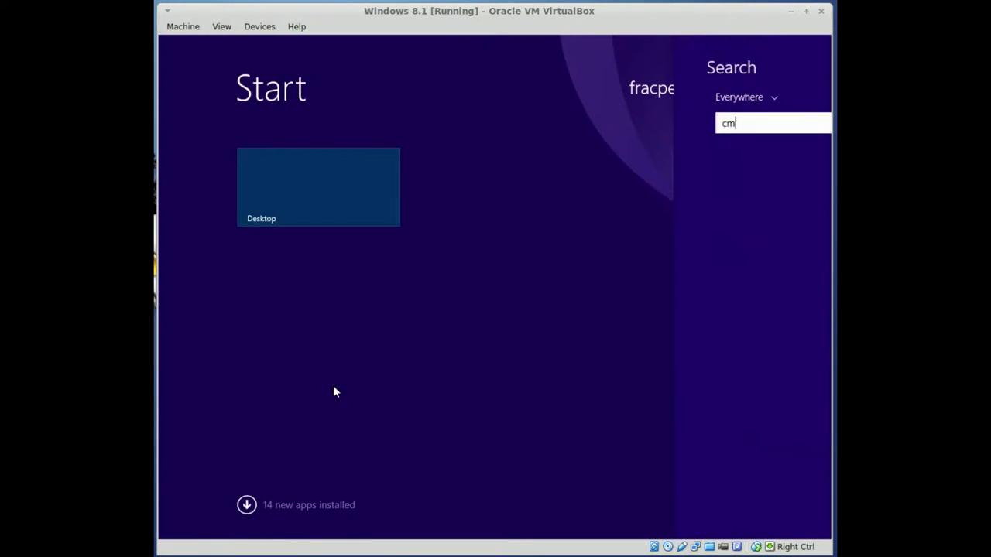
{"action": "key", "text": "Return"}
{"action": "type", "text": "cd doc"}
{"action": "key", "text": "Tab"}
{"action": "type", "text": "\\adamsfamily\\adams"}
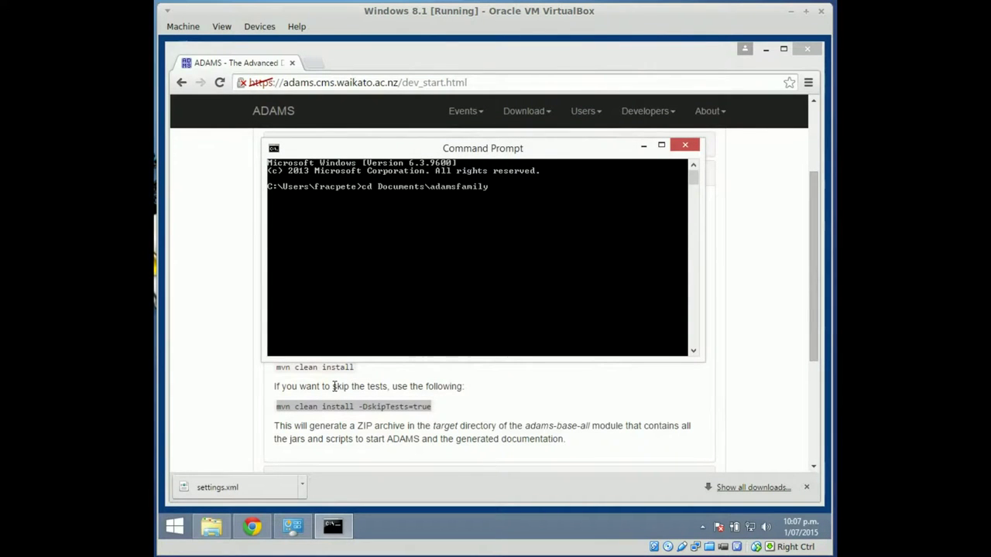
{"action": "key", "text": "Return"}
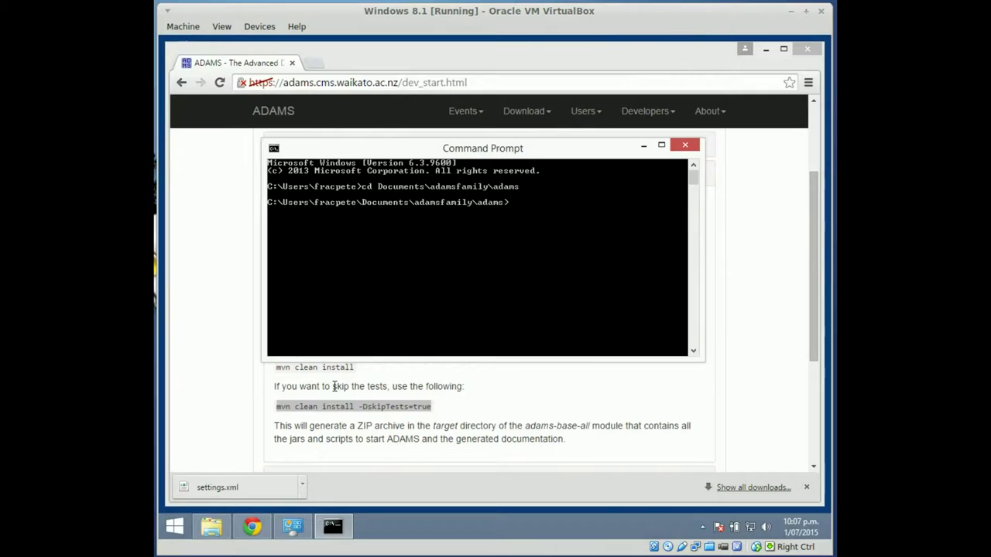
- Compile the ADAMS base source code with the copied command mvn clean install -DskipTests=true
{"action": "right_click", "coordinate": [498, 284]}
{"action": "left_click", "coordinate": [519, 324]}
{"action": "key", "text": "Return"}
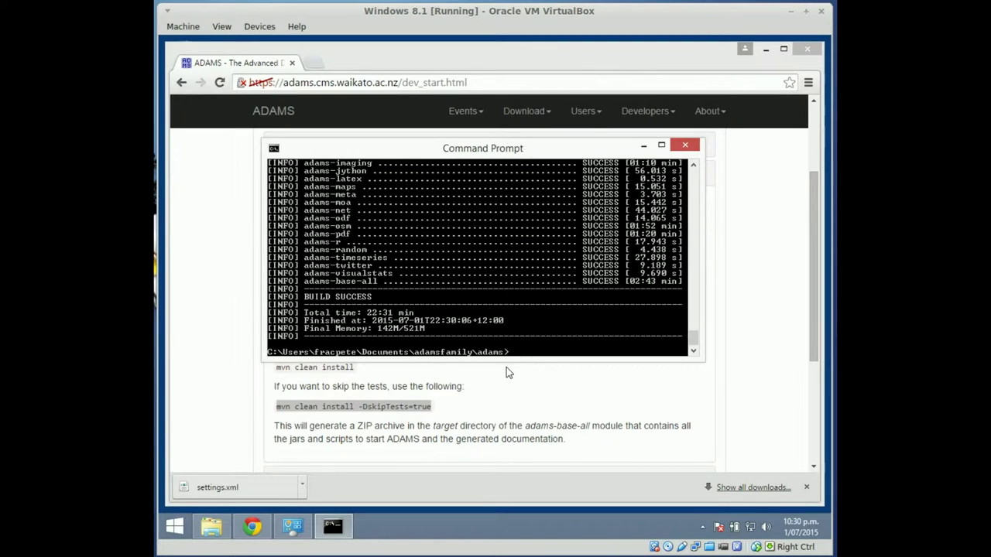
- Change into ..\adams-addons and compile the addons by rerunning mvn clean install -DskipTests=true
{"action": "type", "text": "cd ..\\adams-addons"}
{"action": "key", "text": "Return"}
{"action": "key", "text": "Up"}
{"action": "key", "text": "Up"}
{"action": "key", "text": "Return"}
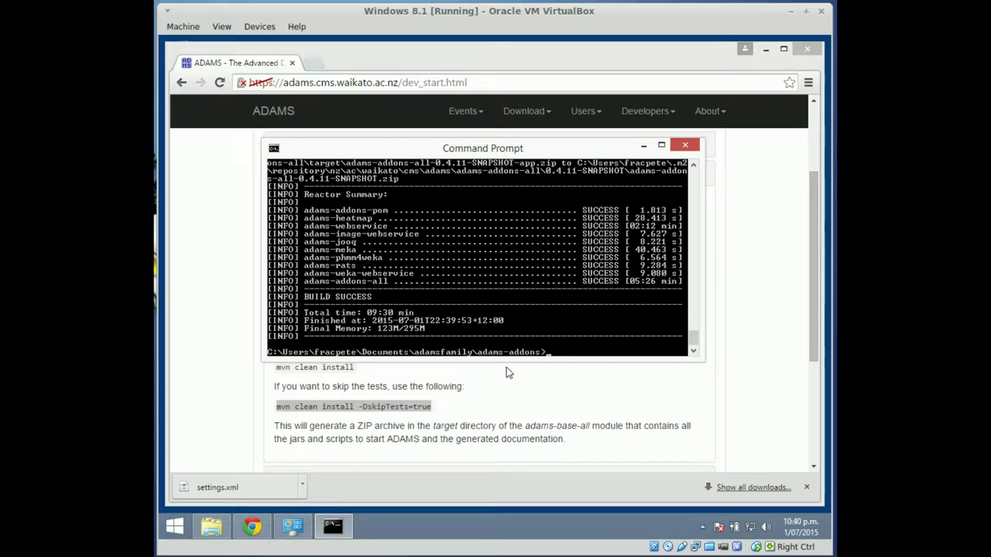
{"action": "type", "text": "all done!"}
{"action": "key", "text": "Escape"}
- Launch IntelliJ IDEA Community Edition from the installed apps and complete its installation without importing previous settings
{"action": "left_click", "coordinate": [174, 529]}
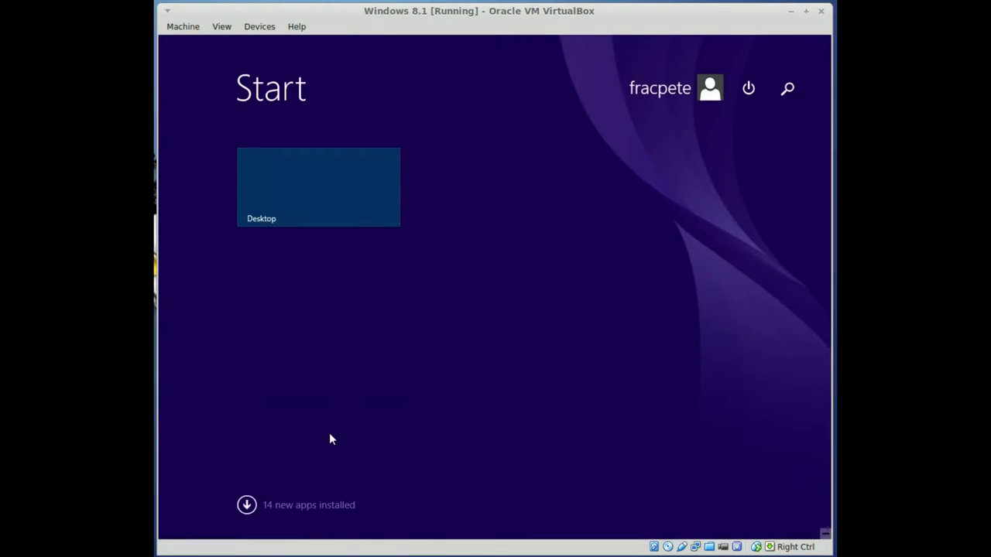
{"action": "left_click", "coordinate": [248, 505]}
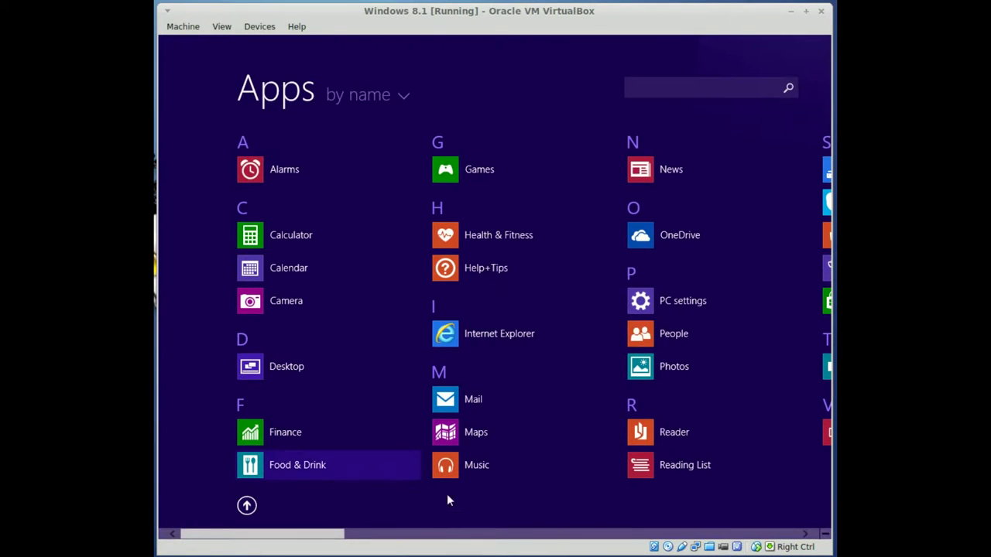
{"action": "left_click_drag", "start_coordinate": [327, 535], "coordinate": [582, 548]}
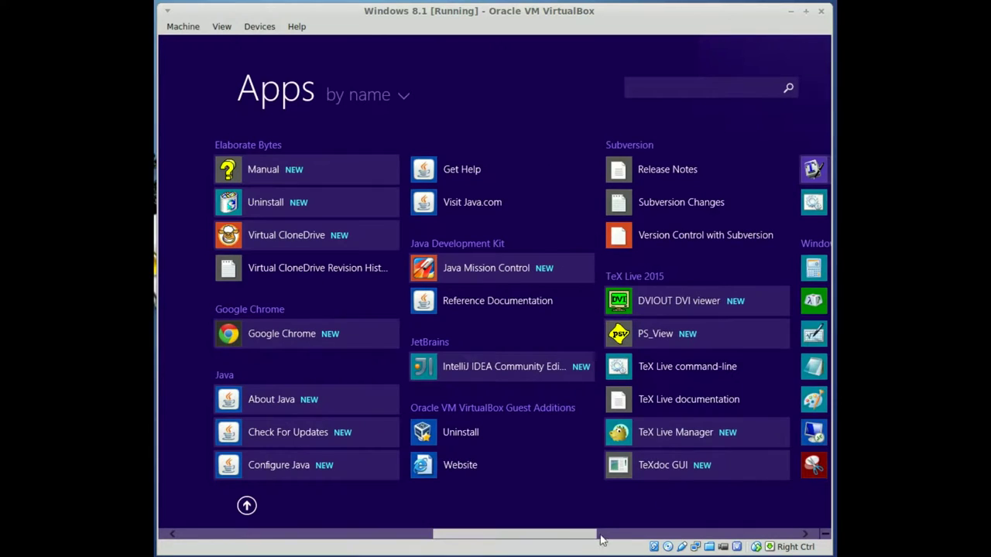
{"action": "left_click", "coordinate": [515, 373]}
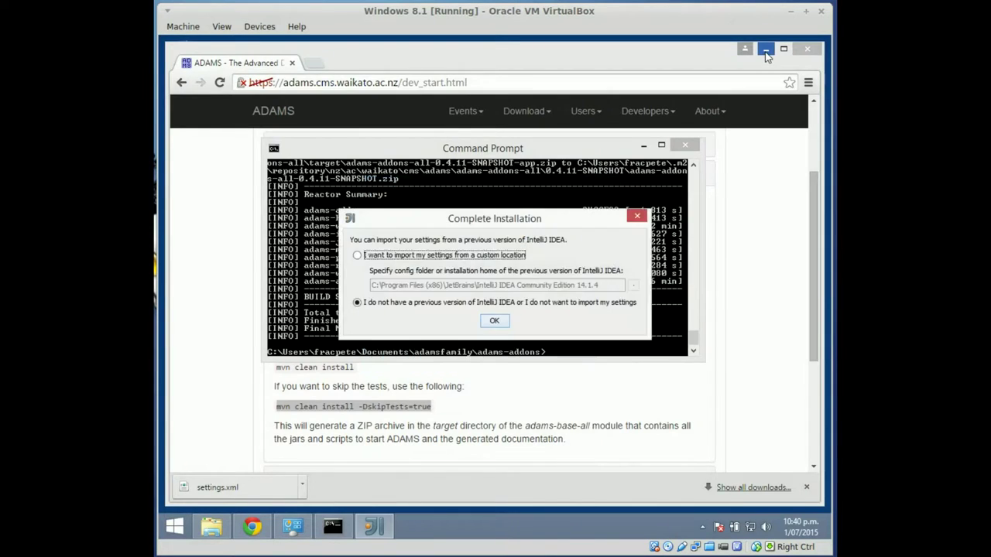
{"action": "left_click", "coordinate": [765, 49]}
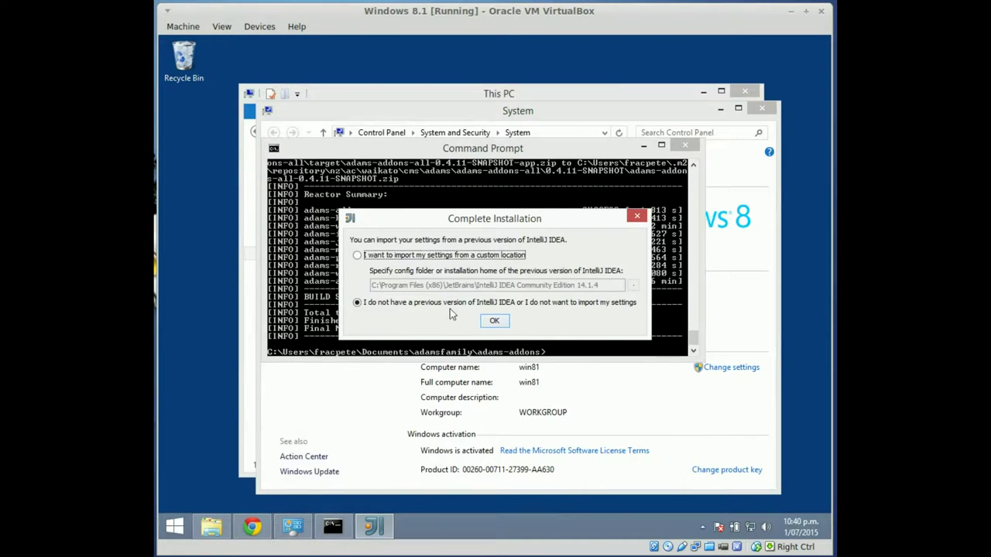
{"action": "left_click", "coordinate": [492, 321]}
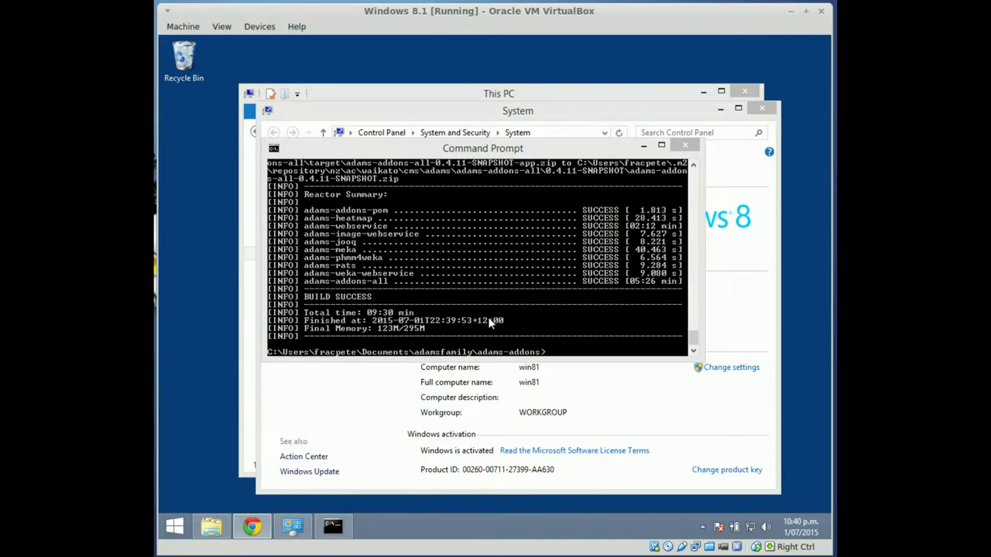
- Close the System, This PC and Command Prompt windows
{"action": "left_click", "coordinate": [762, 108]}
{"action": "left_click", "coordinate": [745, 93]}
{"action": "left_click", "coordinate": [746, 92]}
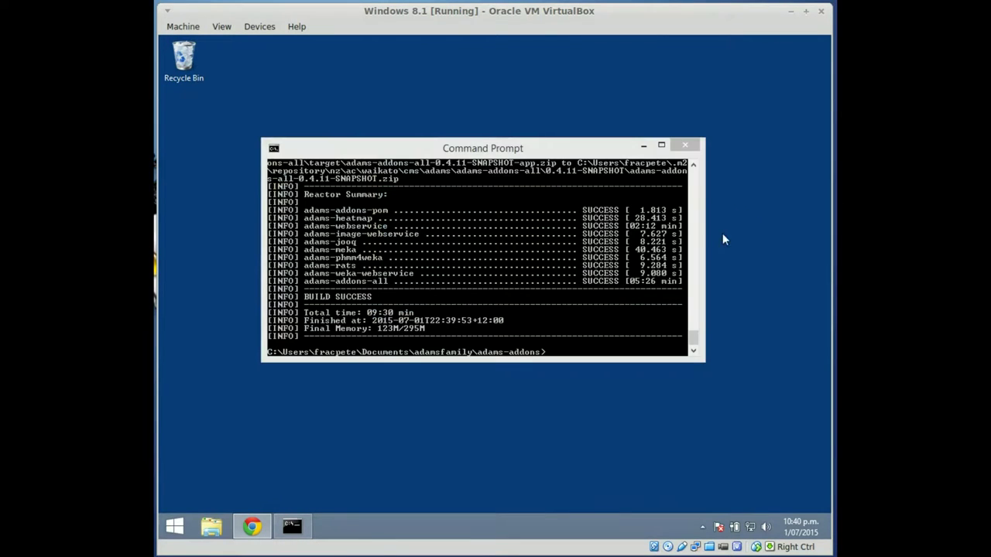
{"action": "left_click", "coordinate": [684, 145]}
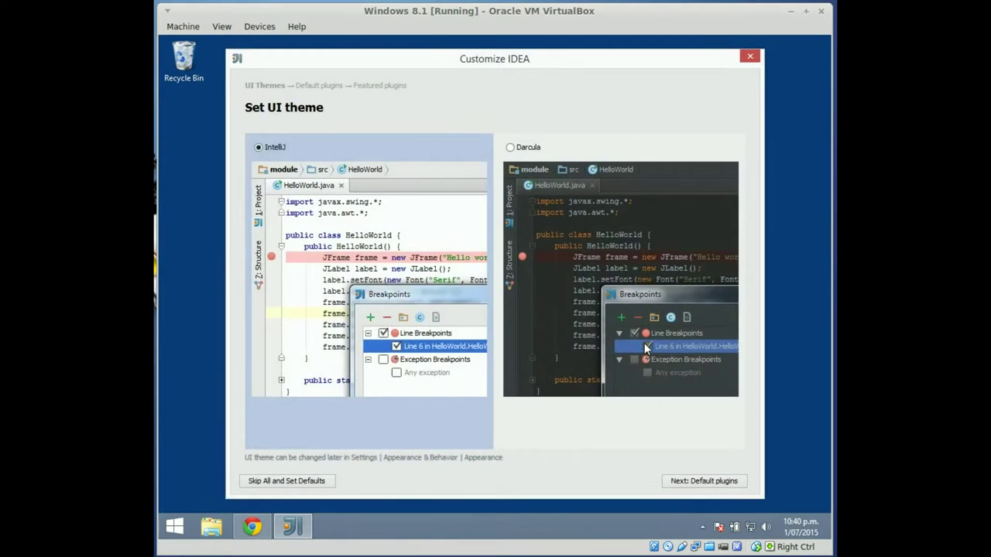
- Keep the IntelliJ UI theme and disable the Gradle plugin under Build Tools, saving the change
{"action": "left_click", "coordinate": [704, 483]}
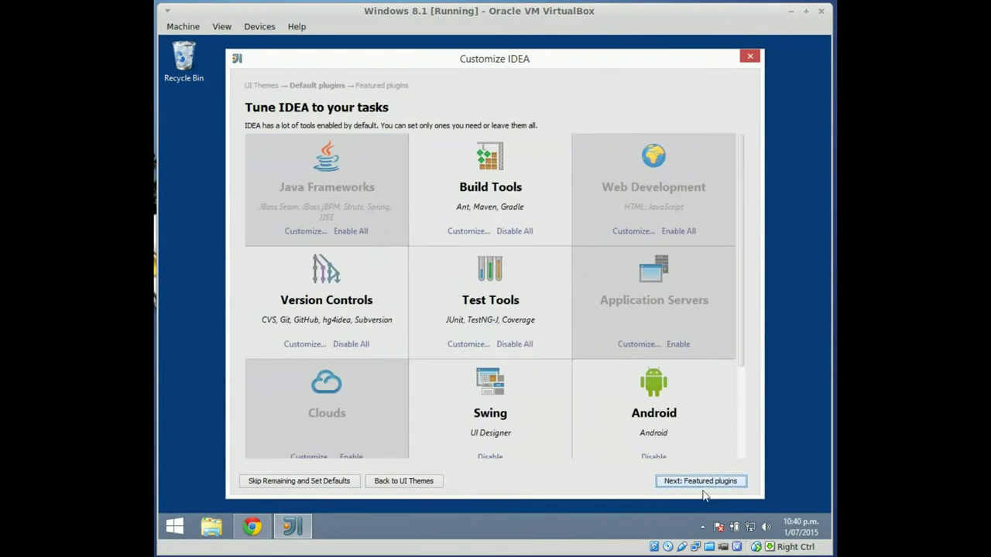
{"action": "left_click", "coordinate": [465, 234]}
{"action": "left_click", "coordinate": [588, 198]}
{"action": "left_click", "coordinate": [325, 233]}
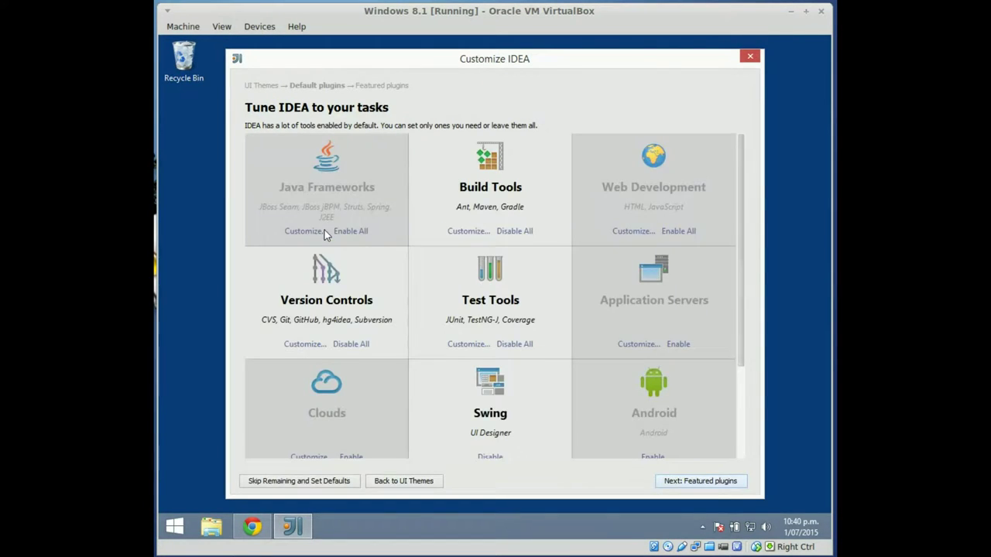
- Disable Plugin Development, and turn off TestNG-J and Coverage under Test Tools, saving the changes
{"action": "scroll", "coordinate": [531, 419], "scroll_direction": "down", "scroll_amount": 3}
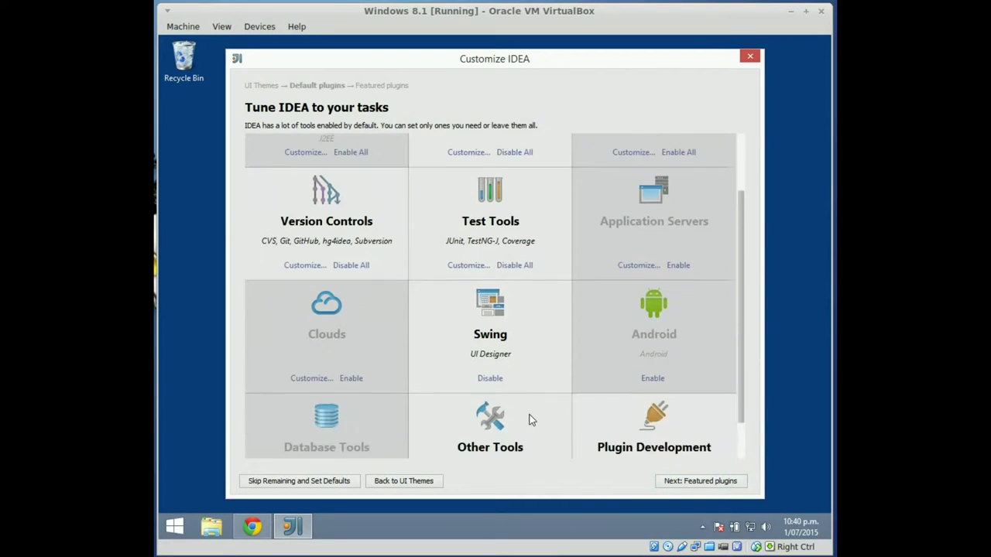
{"action": "left_click", "coordinate": [654, 452]}
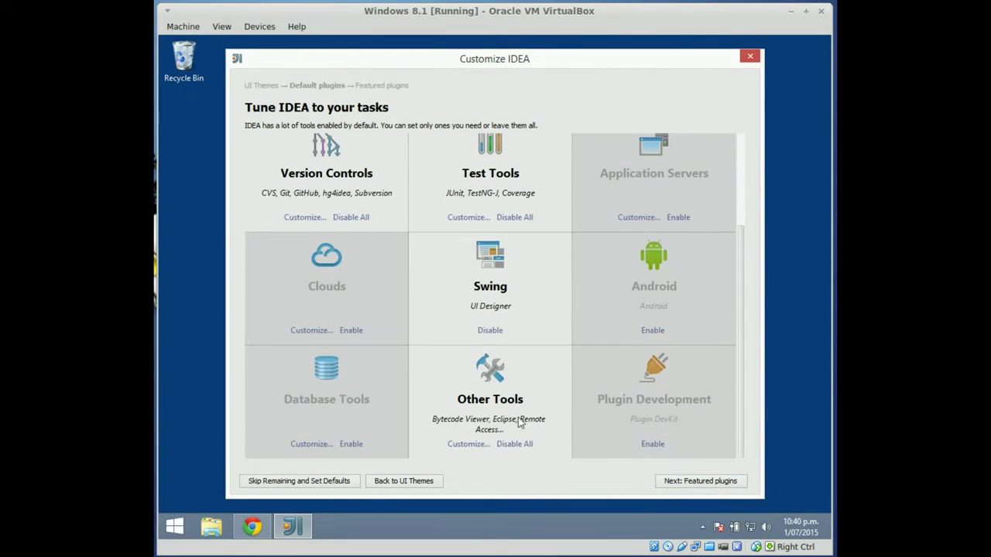
{"action": "scroll", "coordinate": [517, 422], "scroll_direction": "up", "scroll_amount": 3}
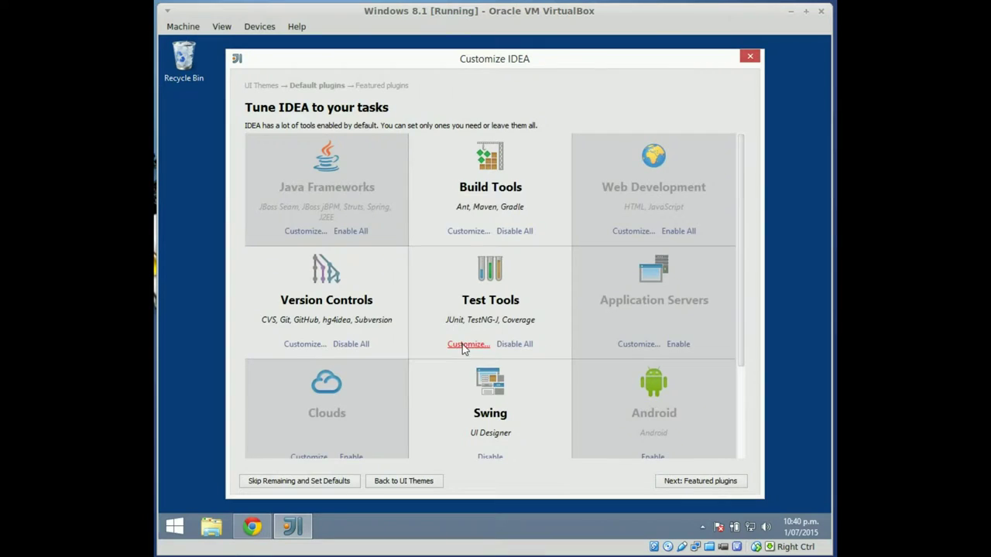
{"action": "left_click", "coordinate": [468, 344]}
{"action": "left_click", "coordinate": [421, 198]}
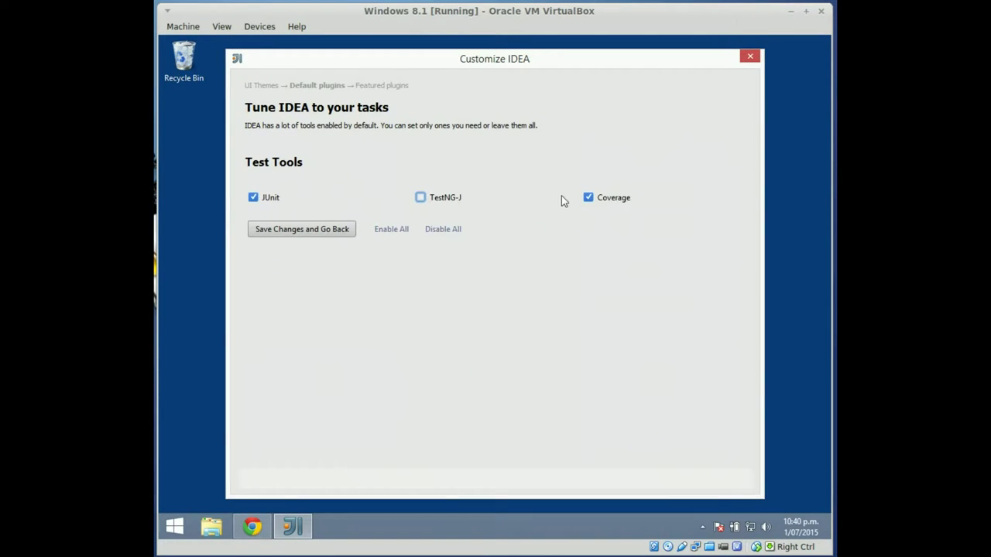
{"action": "left_click", "coordinate": [588, 198]}
{"action": "left_click", "coordinate": [336, 230]}
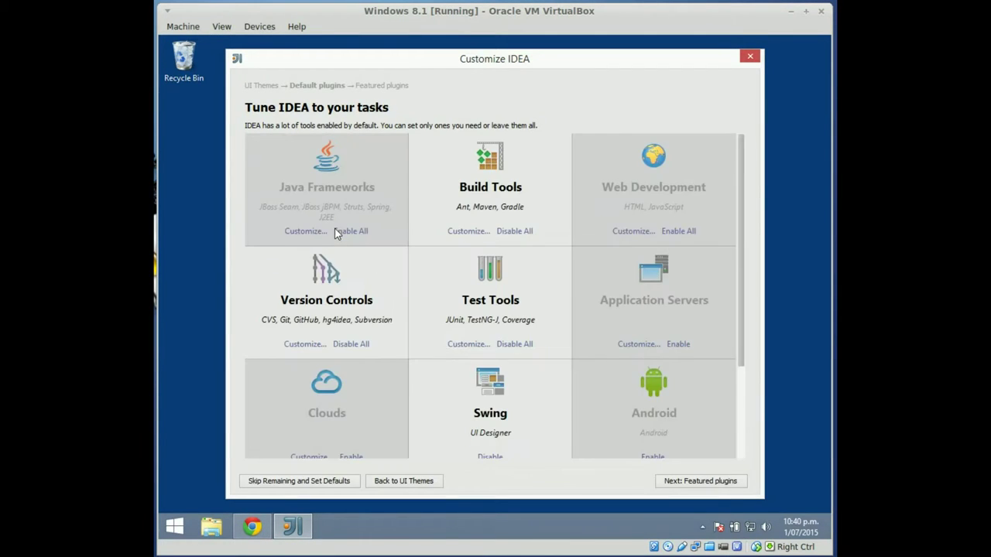
- Disable CVS and hg4idea under Version Controls, saving the changes
{"action": "left_click", "coordinate": [287, 345]}
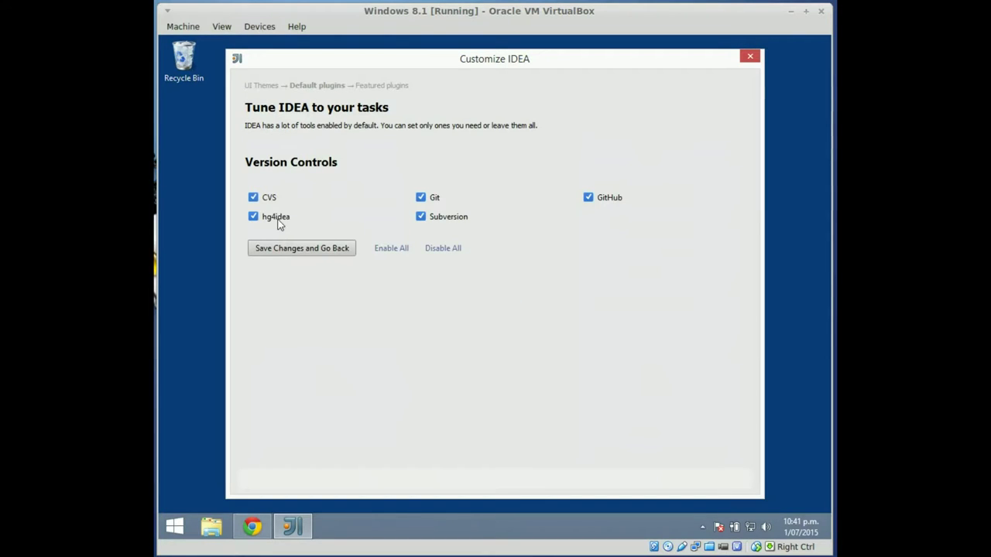
{"action": "left_click", "coordinate": [254, 198]}
{"action": "left_click", "coordinate": [254, 217]}
{"action": "left_click", "coordinate": [322, 248]}
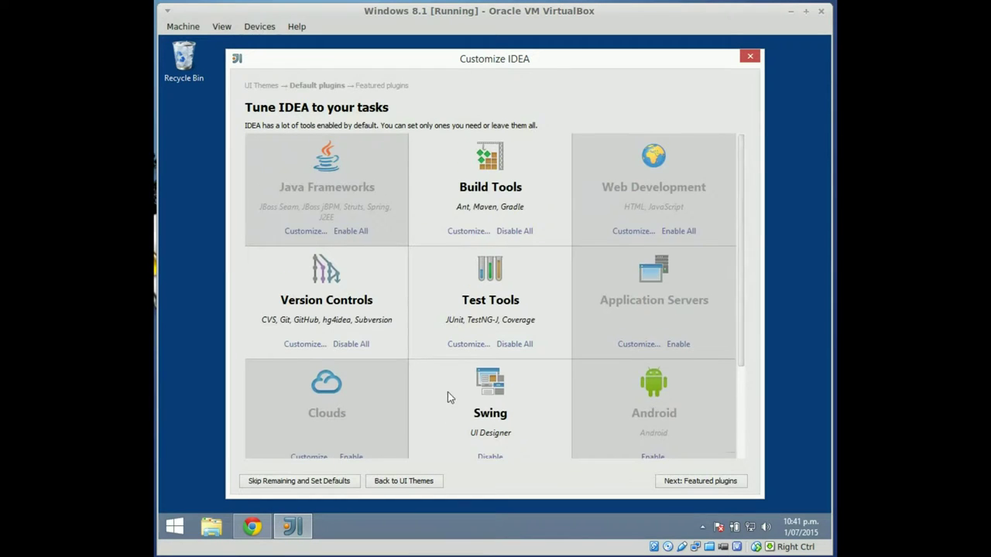
- Finish the IDEA customization without installing featured plugins, start the IDE and allow it through the firewall on private networks
{"action": "scroll", "coordinate": [447, 392], "scroll_direction": "down", "scroll_amount": 3}
{"action": "scroll", "coordinate": [449, 394], "scroll_direction": "down", "scroll_amount": 2}
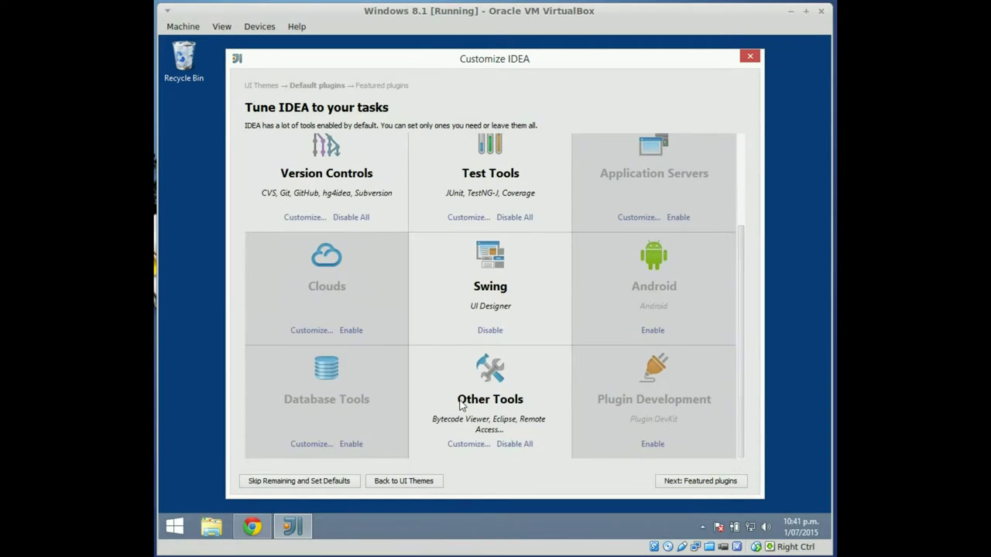
{"action": "left_click", "coordinate": [686, 482]}
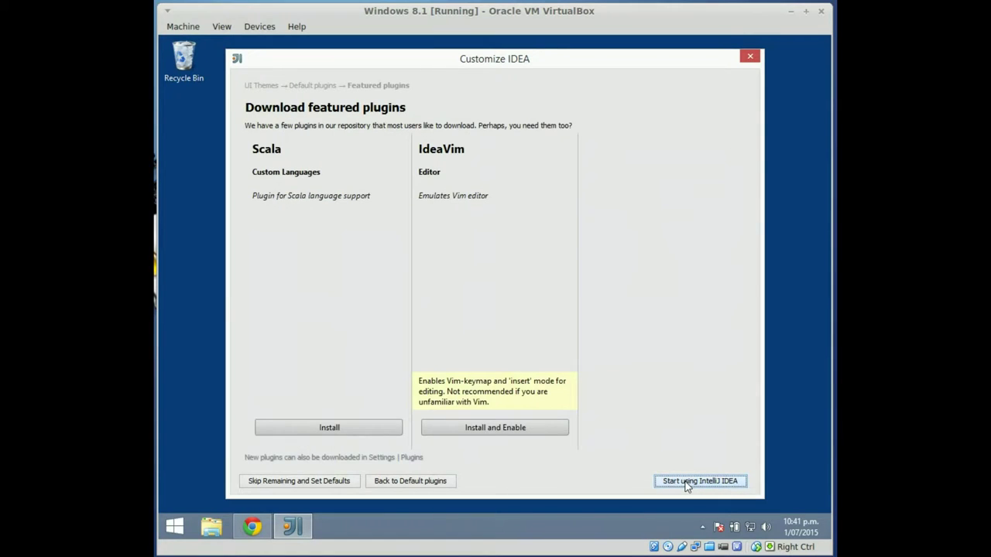
{"action": "left_click", "coordinate": [686, 485]}
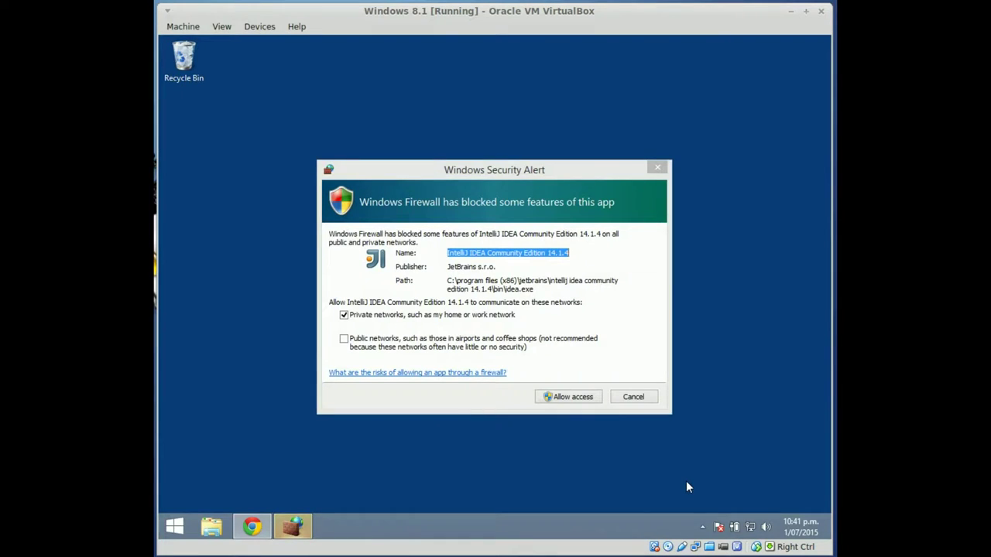
{"action": "left_click", "coordinate": [570, 397]}
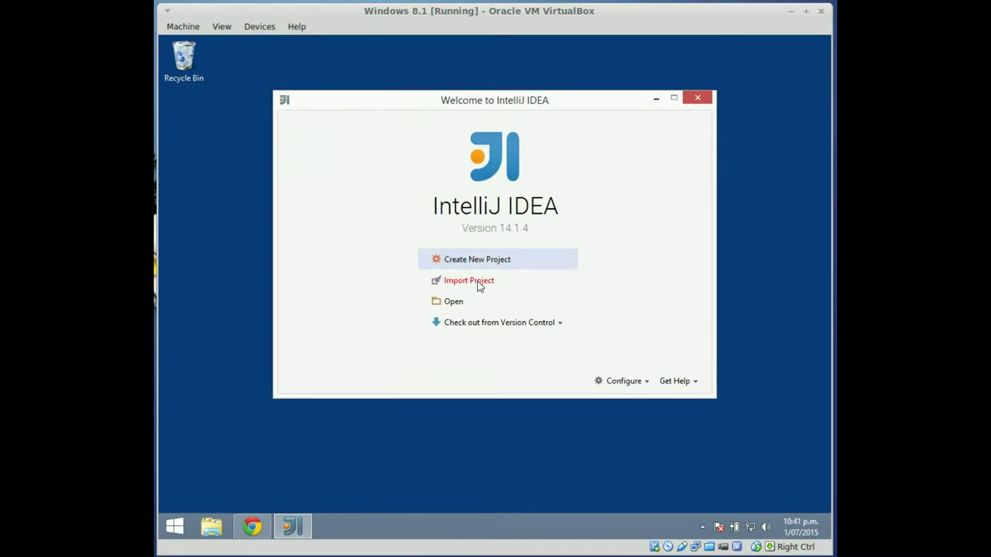
- Start a project import using the Documents\adamsfamily\adams folder in the home directory
{"action": "left_click", "coordinate": [477, 282]}
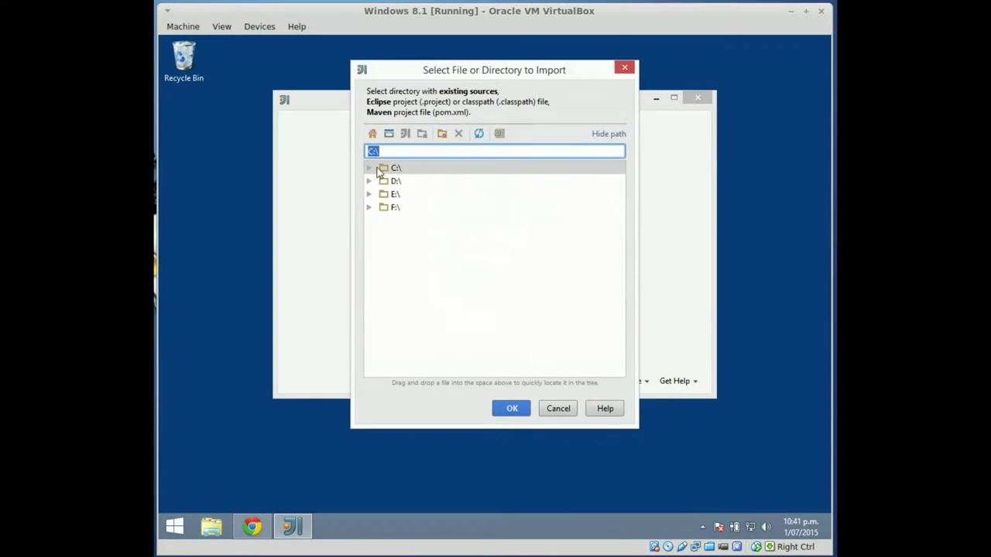
{"action": "left_click", "coordinate": [372, 135]}
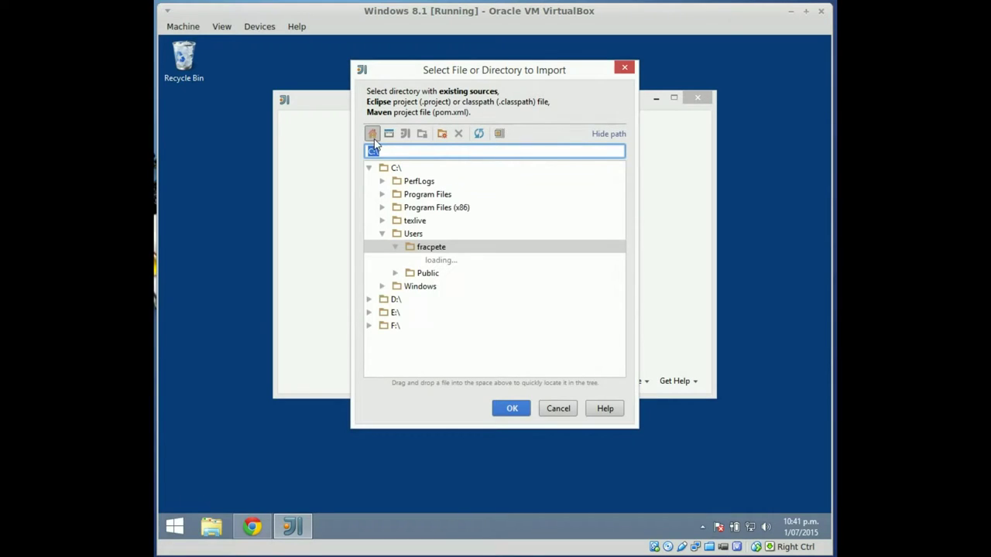
{"action": "scroll", "coordinate": [487, 301], "scroll_direction": "down", "scroll_amount": 2}
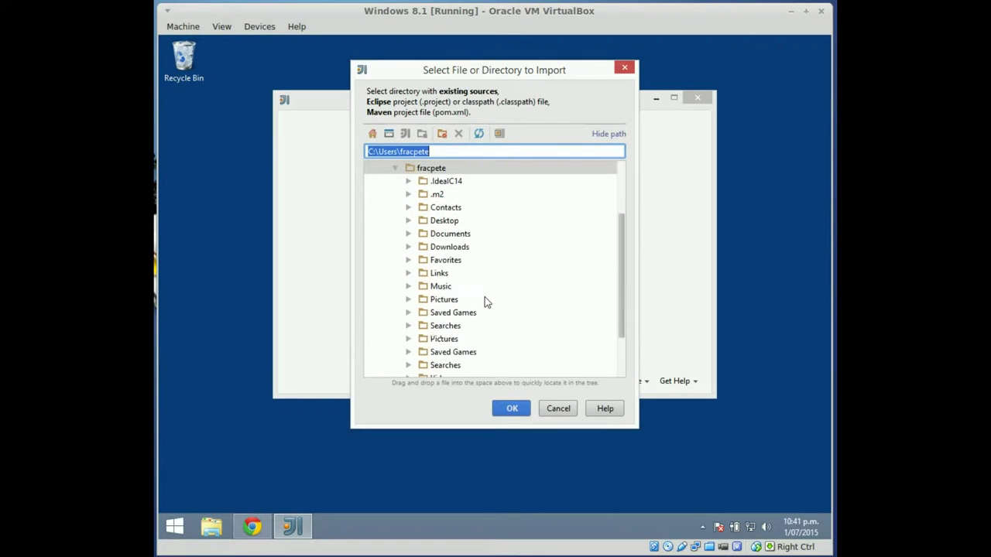
{"action": "left_click", "coordinate": [409, 234]}
{"action": "left_click", "coordinate": [454, 262]}
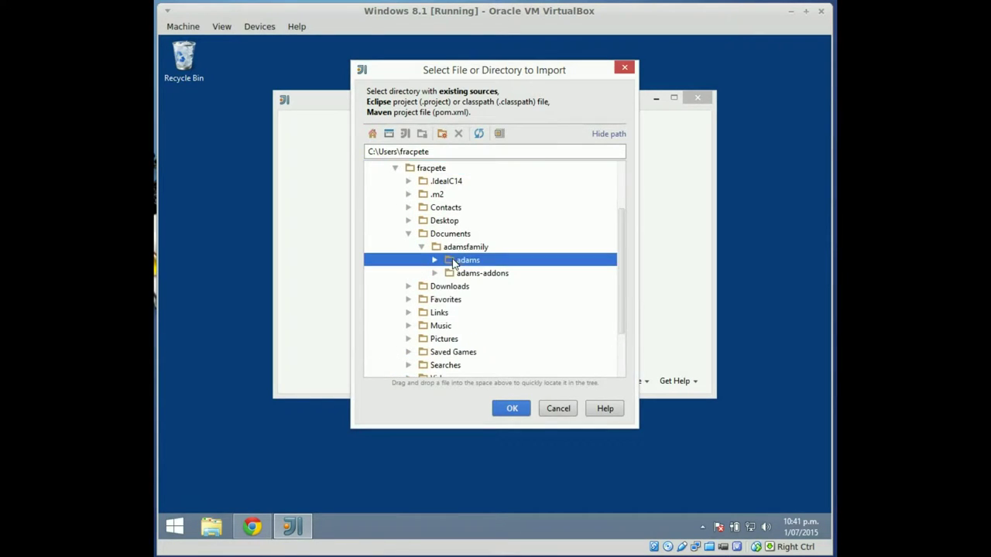
{"action": "left_click", "coordinate": [507, 408]}
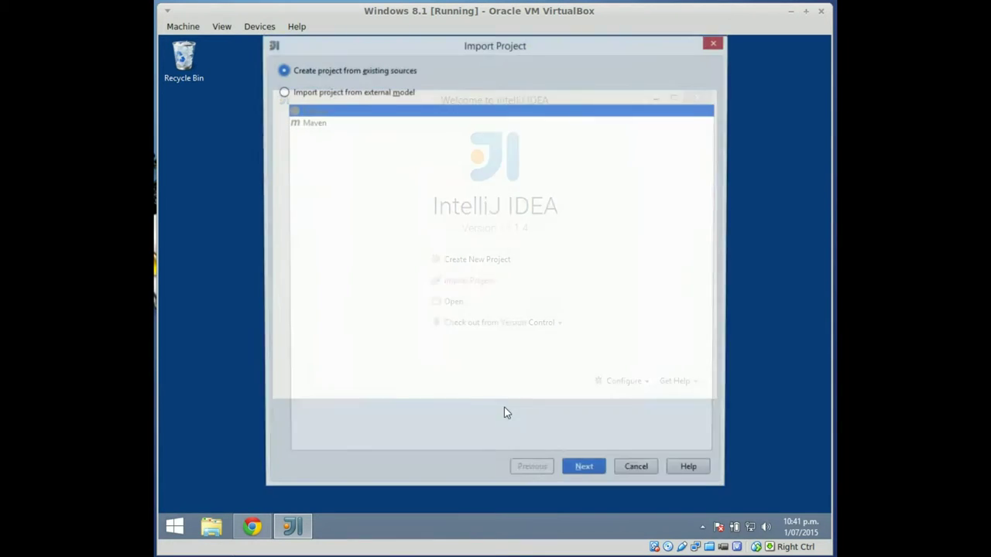
- Choose Maven as the external model, enabling automatic Maven project import and module groups for multi-module Maven projects
{"action": "left_click", "coordinate": [310, 92]}
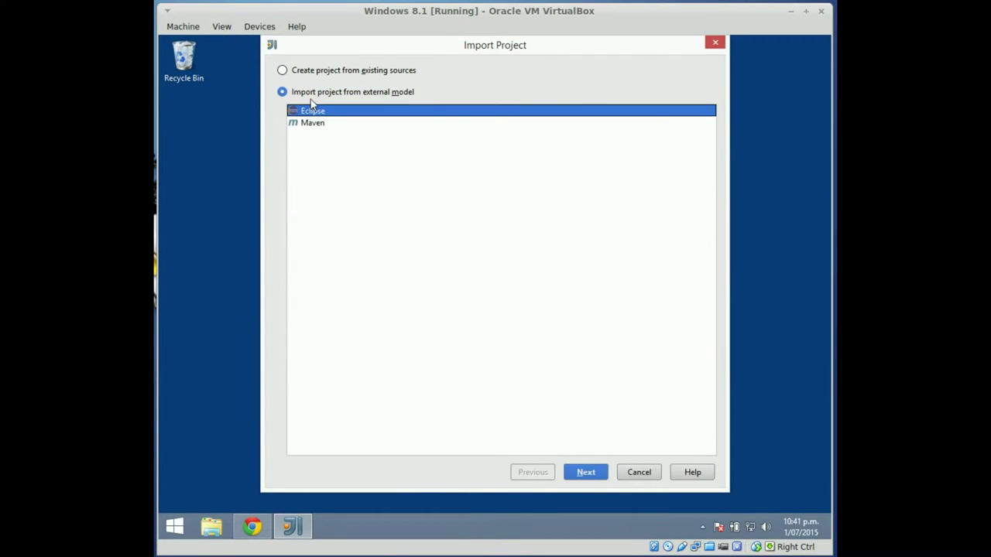
{"action": "left_click", "coordinate": [315, 122]}
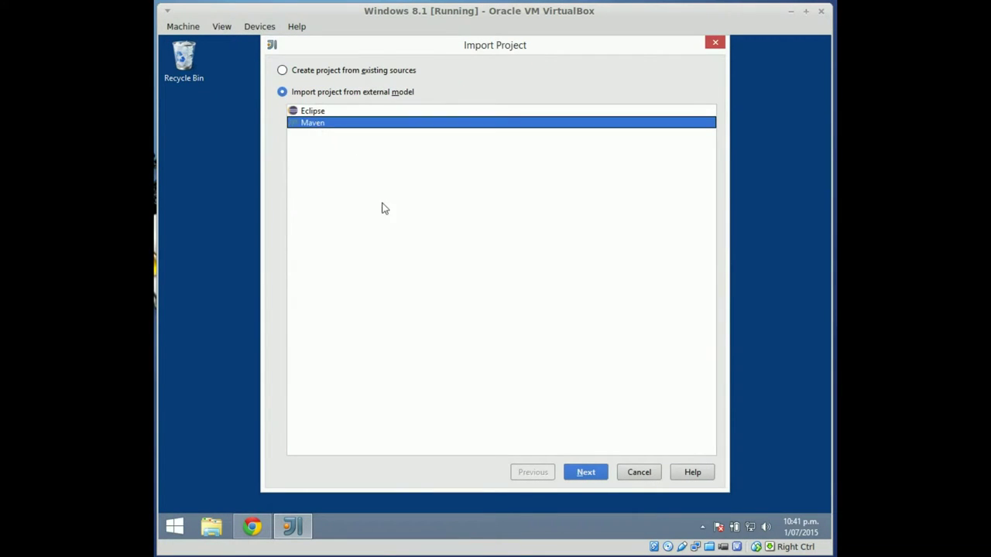
{"action": "left_click", "coordinate": [585, 472]}
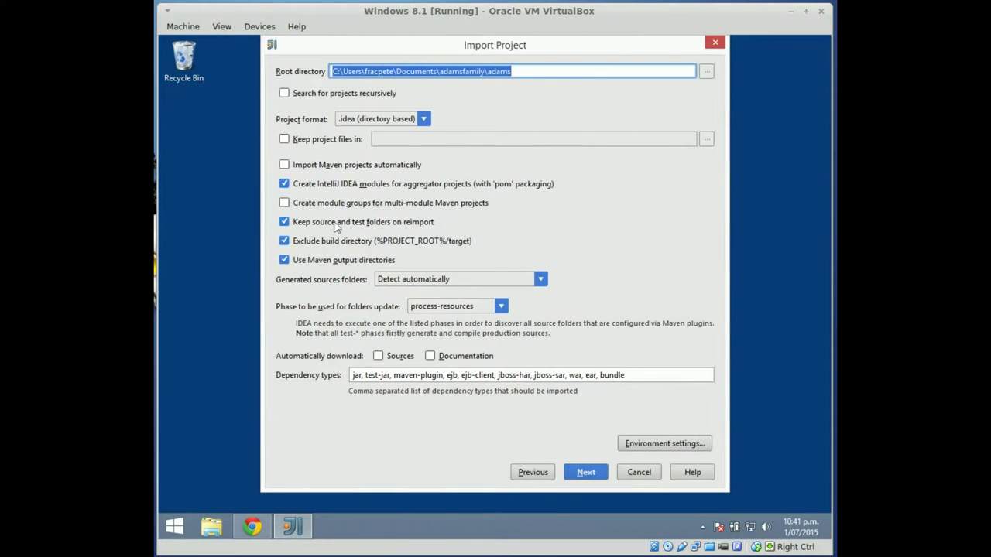
{"action": "left_click", "coordinate": [284, 165]}
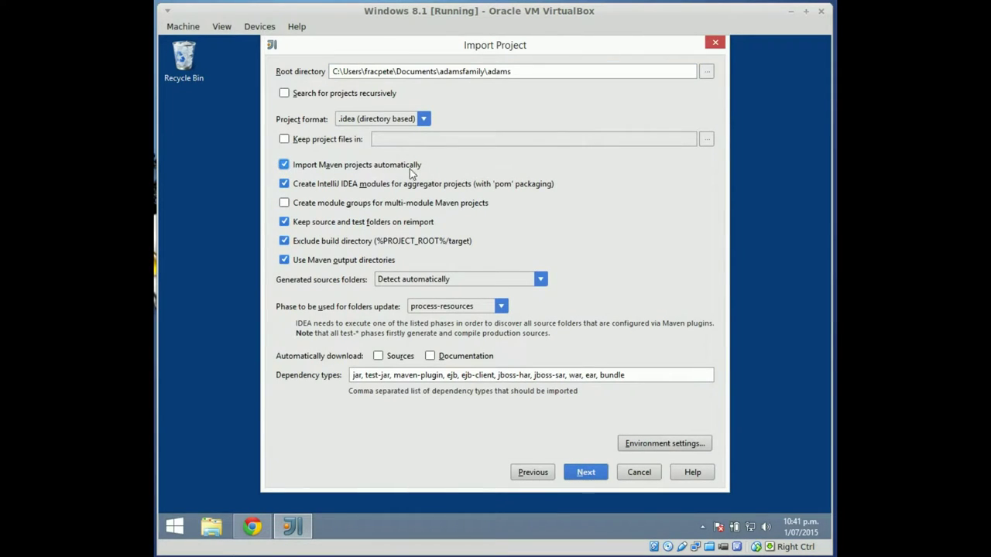
{"action": "left_click", "coordinate": [286, 205]}
{"action": "left_click", "coordinate": [586, 474]}
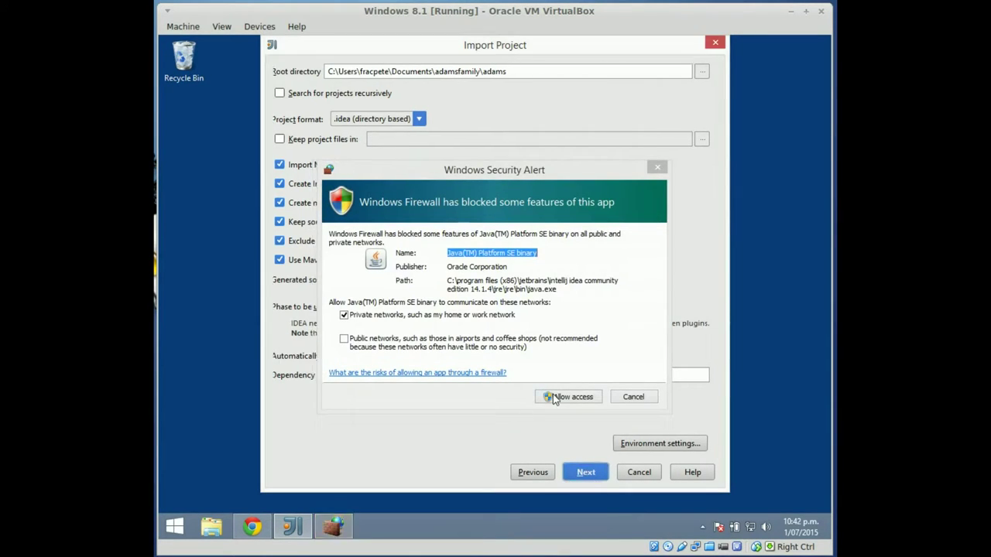
- Allow Java through the firewall and accept the nexus and adams profiles with the adams-pom Maven project for import
{"action": "left_click", "coordinate": [553, 394]}
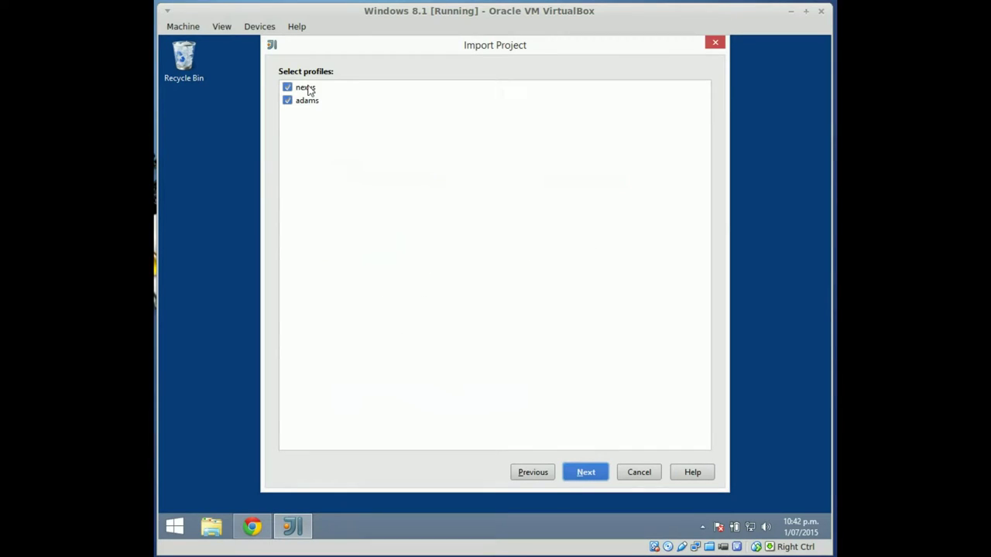
{"action": "left_click", "coordinate": [580, 469]}
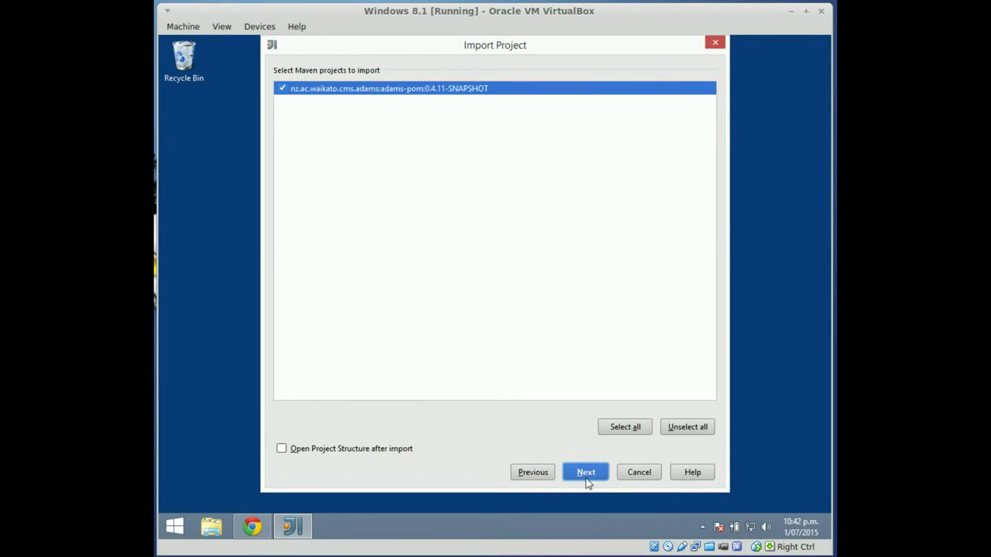
{"action": "left_click", "coordinate": [588, 481]}
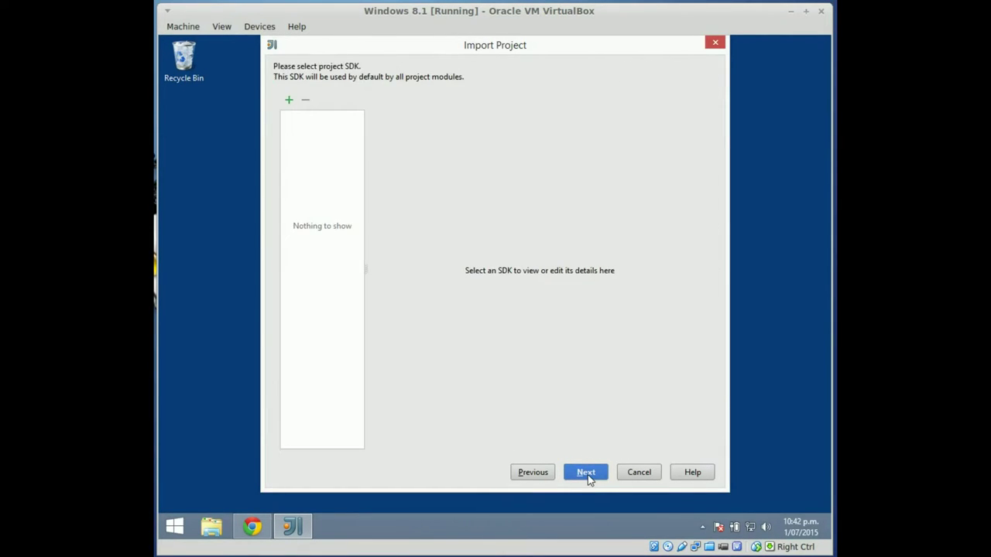
- Add the JDK in C:\Program Files\Java\jdk1.8.0_45 as the project SDK
{"action": "left_click", "coordinate": [288, 101]}
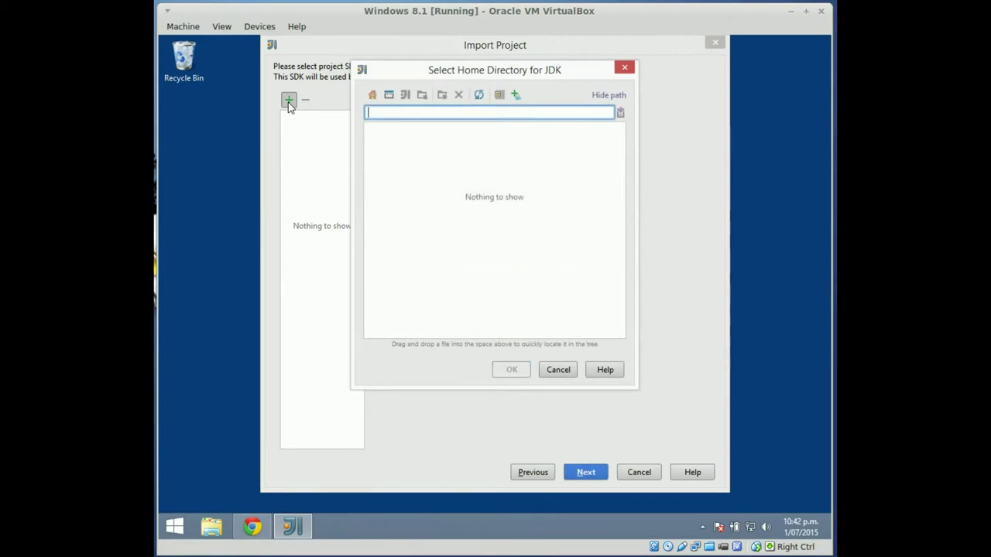
{"action": "left_click", "coordinate": [370, 130]}
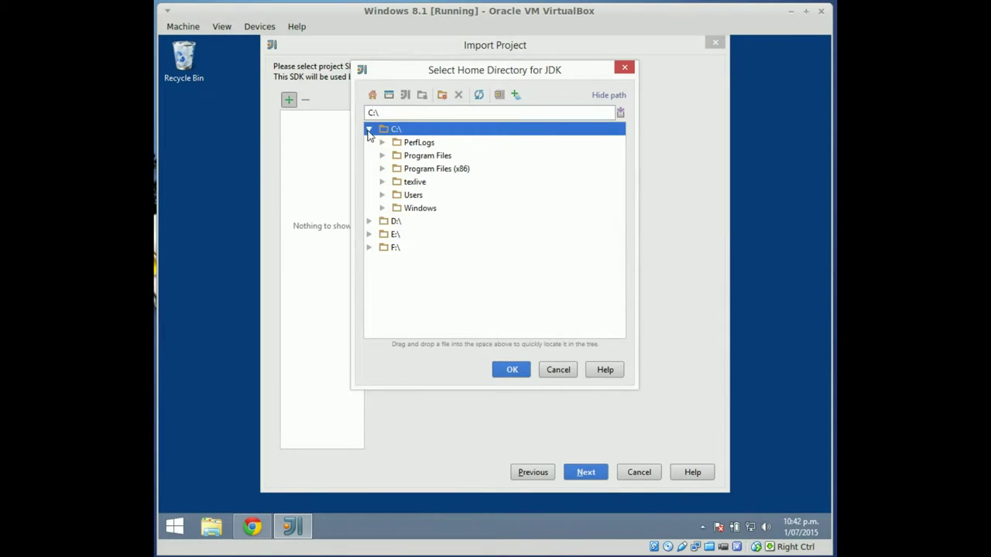
{"action": "left_click", "coordinate": [383, 155]}
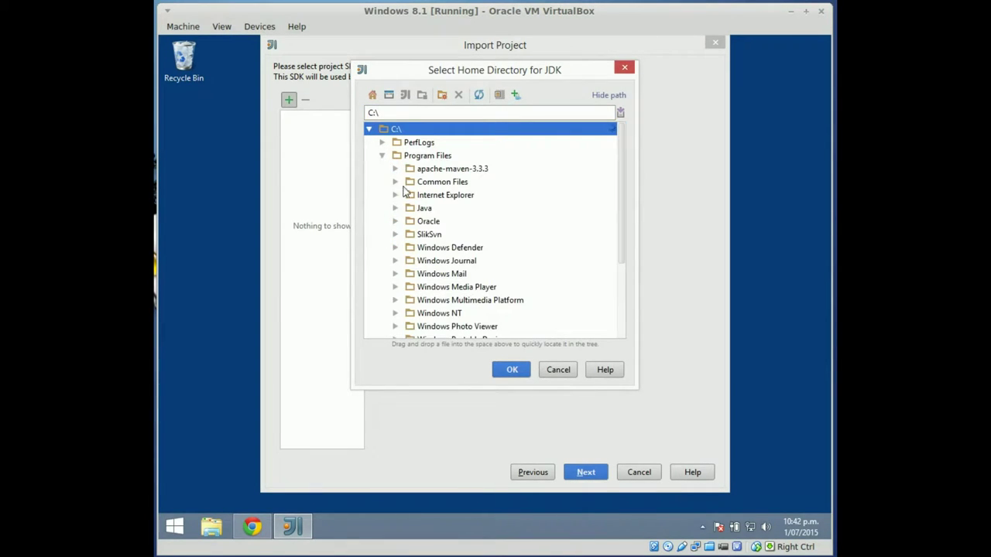
{"action": "left_click", "coordinate": [396, 208]}
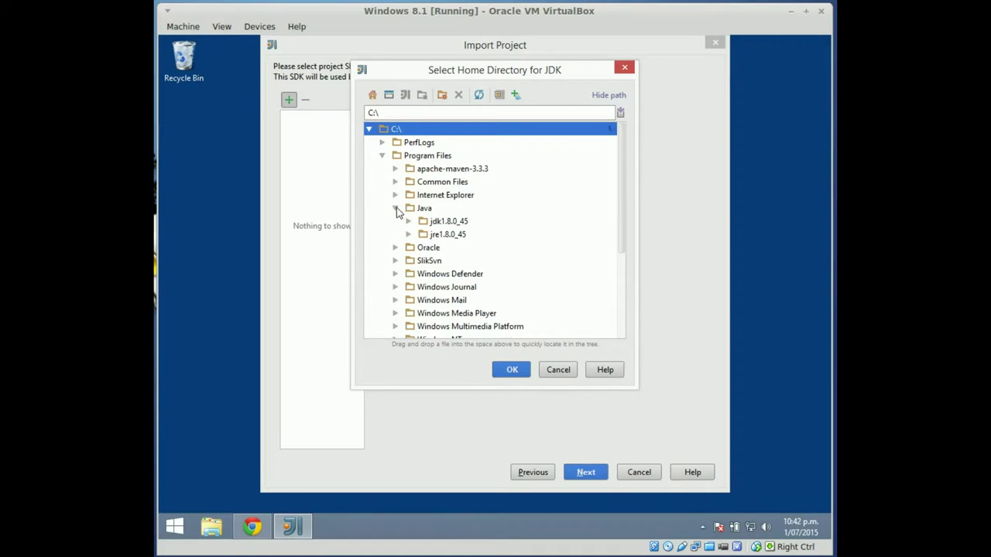
{"action": "left_click", "coordinate": [449, 222]}
{"action": "left_click", "coordinate": [509, 371]}
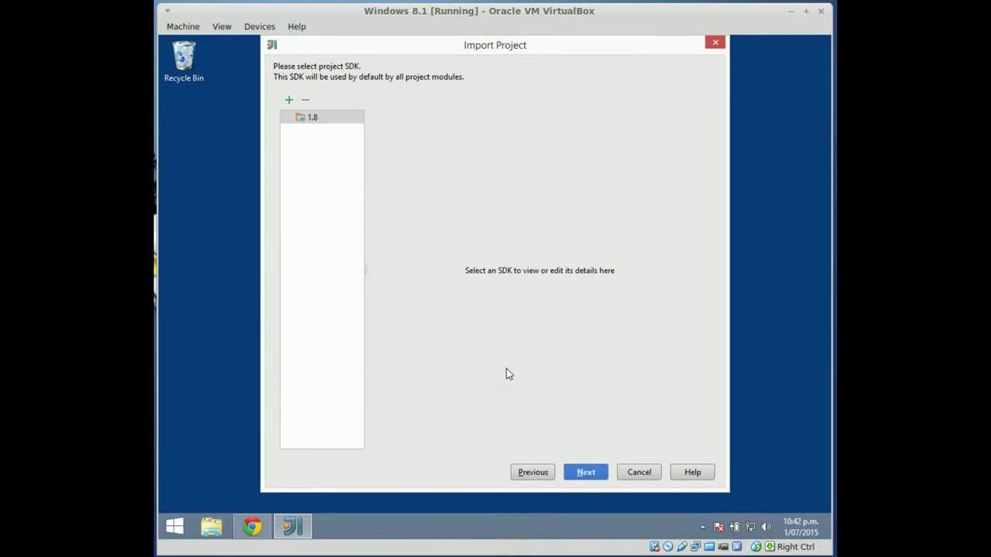
- Shorten the project name to adams and finish the project import
{"action": "left_click", "coordinate": [587, 474]}
{"action": "key", "text": "End"}
{"action": "key", "text": "BackSpace"}
{"action": "key", "text": "BackSpace"}
{"action": "key", "text": "BackSpace"}
{"action": "key", "text": "BackSpace"}
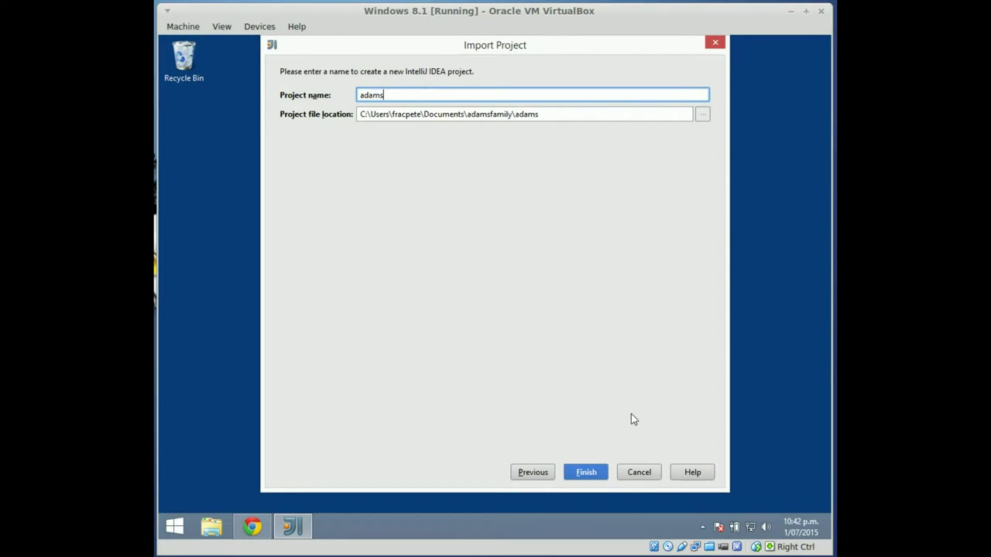
{"action": "left_click", "coordinate": [600, 472]}
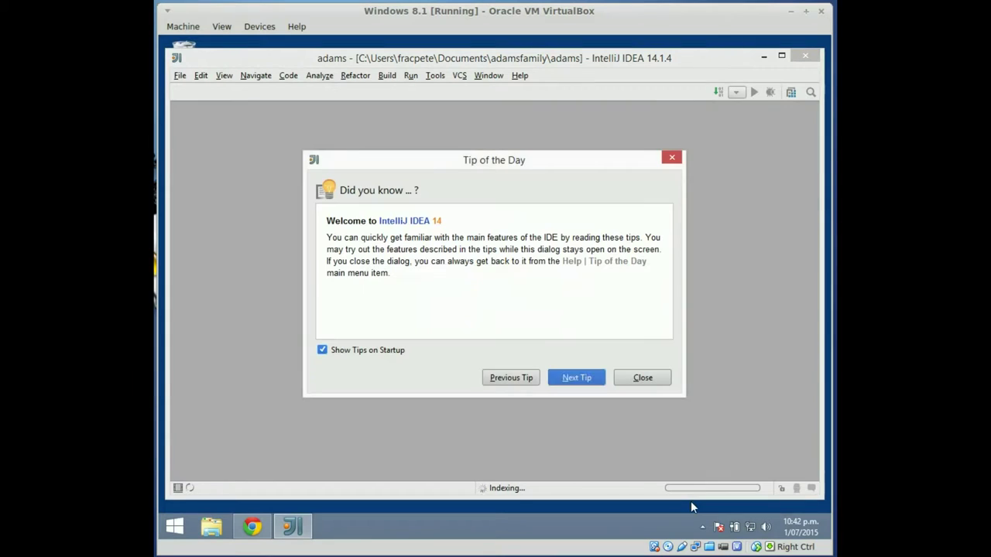
- Turn off tips on startup, dismiss the tip and quick access hint, and show the tool window bars
{"action": "left_click", "coordinate": [331, 355]}
{"action": "left_click", "coordinate": [641, 379]}
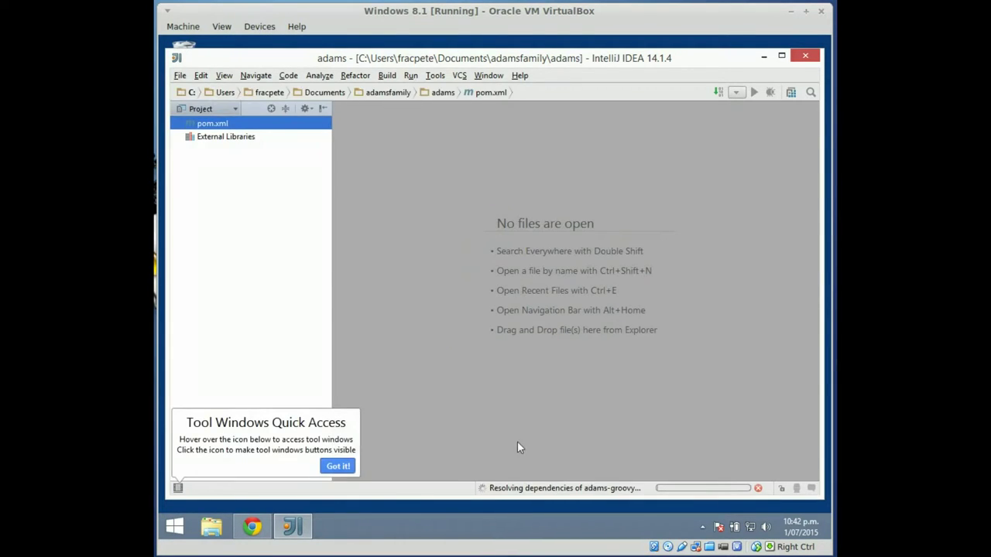
{"action": "left_click", "coordinate": [337, 466]}
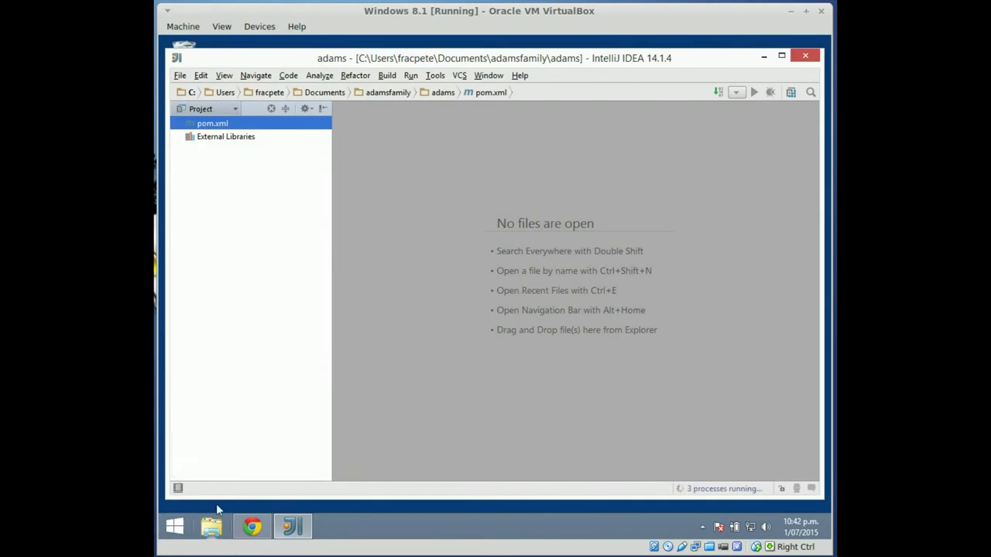
{"action": "left_click", "coordinate": [178, 490]}
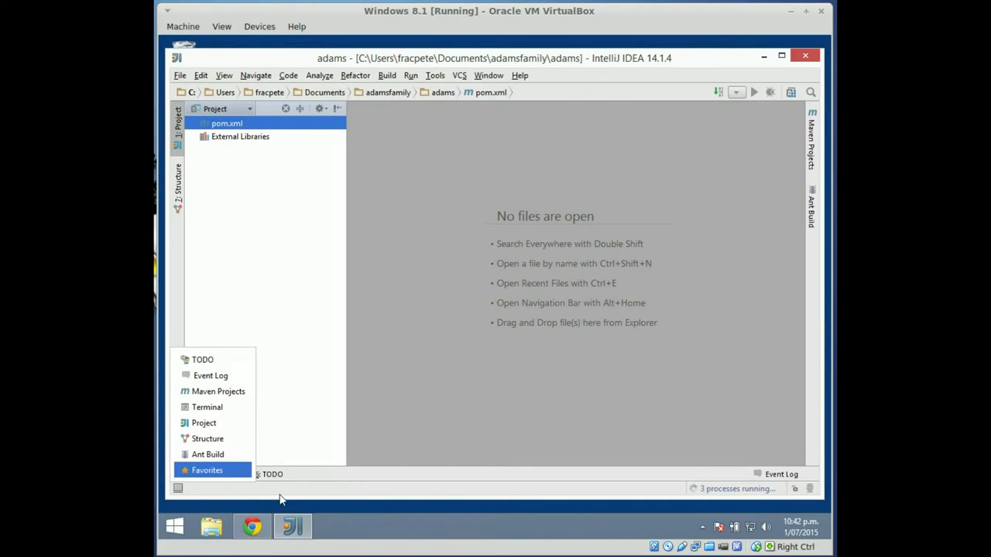
- Move the Structure tool window to the right side, open it and maximize the IDE window
{"action": "right_click", "coordinate": [178, 195]}
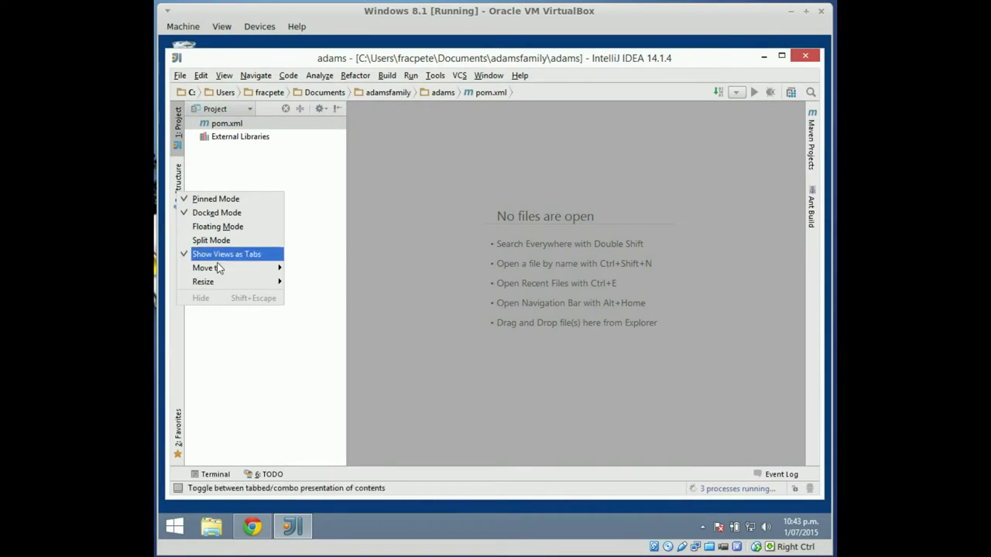
{"action": "mouse_move", "coordinate": [277, 268]}
{"action": "left_click", "coordinate": [308, 295]}
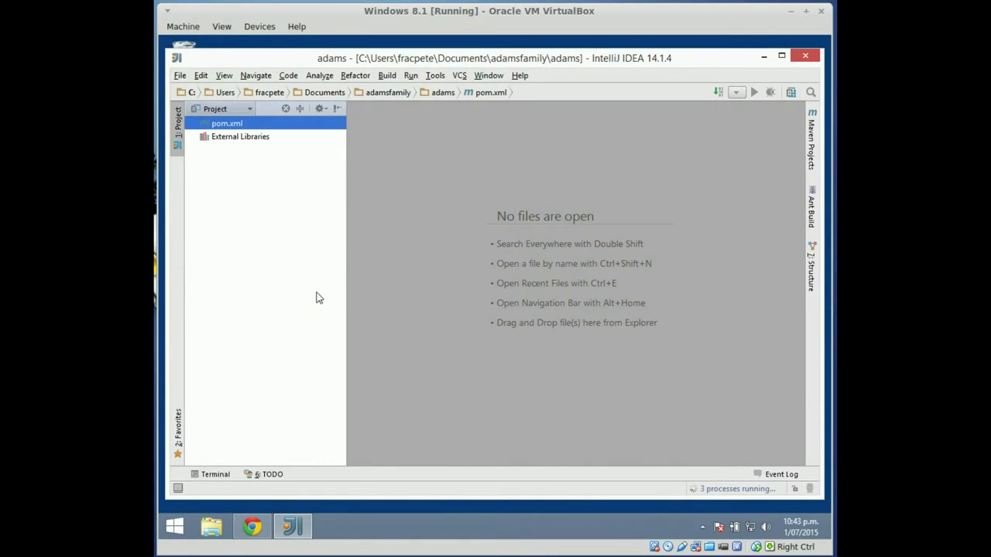
{"action": "left_click", "coordinate": [811, 267]}
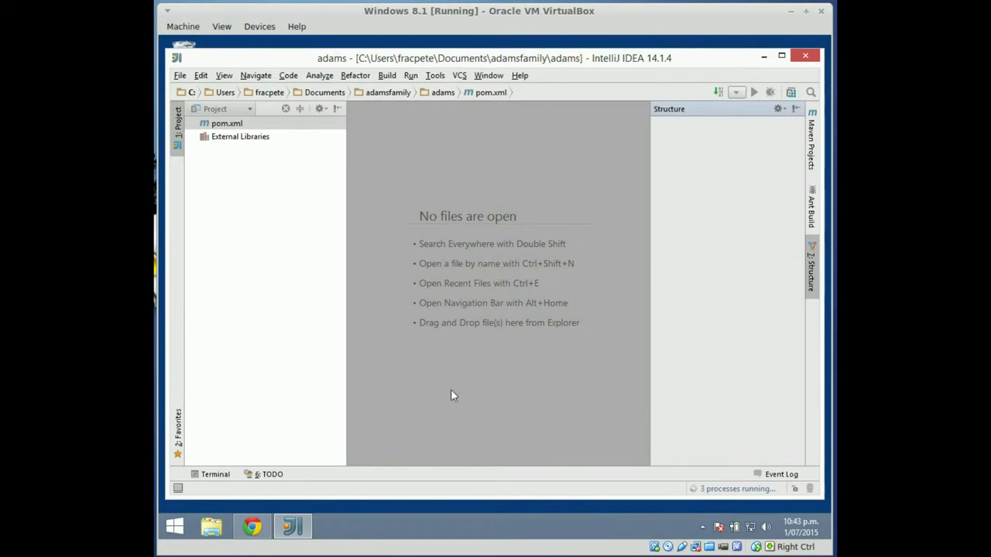
{"action": "double_click", "coordinate": [538, 60]}
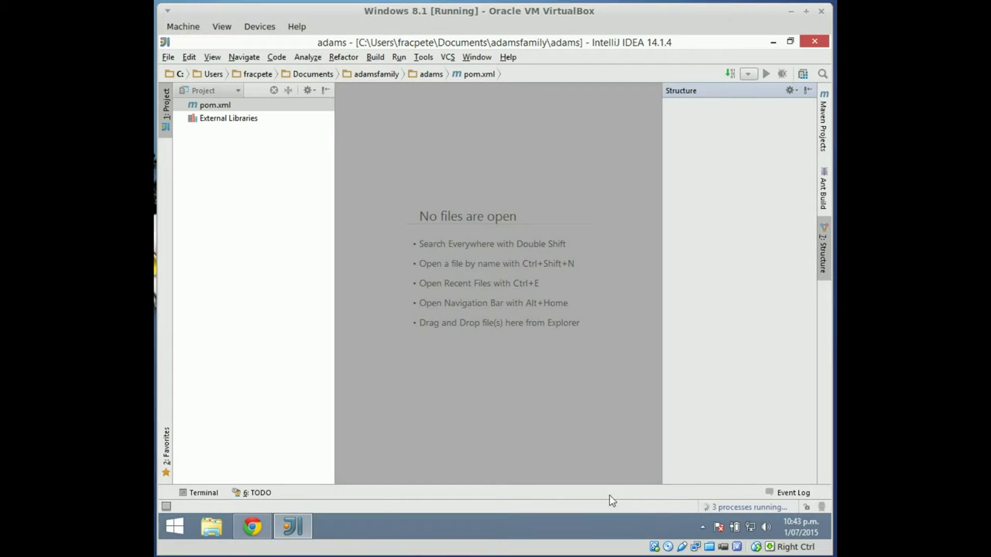
- Switch to Chrome and review the Code formatting instructions in the IntelliJ IDEA section of the ADAMS developer page
{"action": "left_click", "coordinate": [252, 527]}
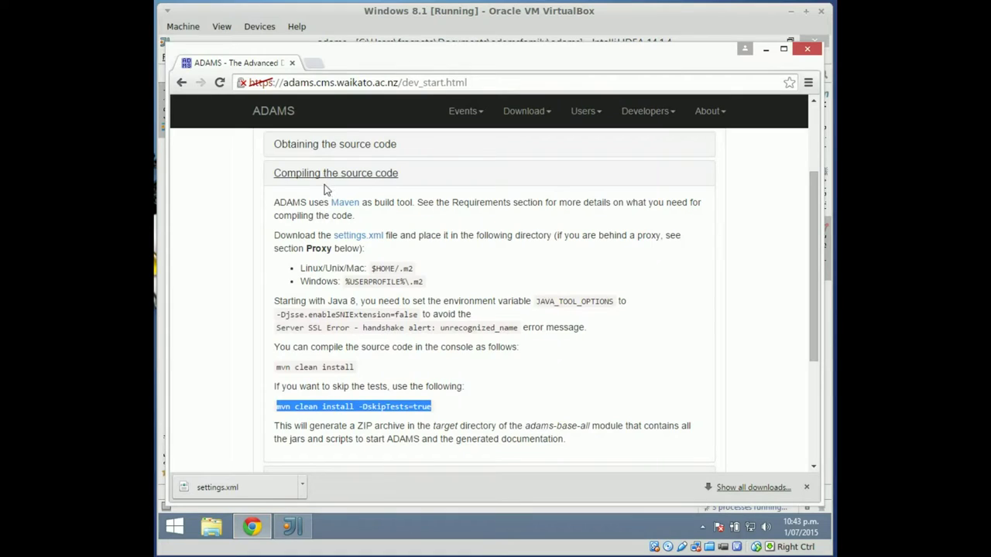
{"action": "left_click", "coordinate": [328, 177]}
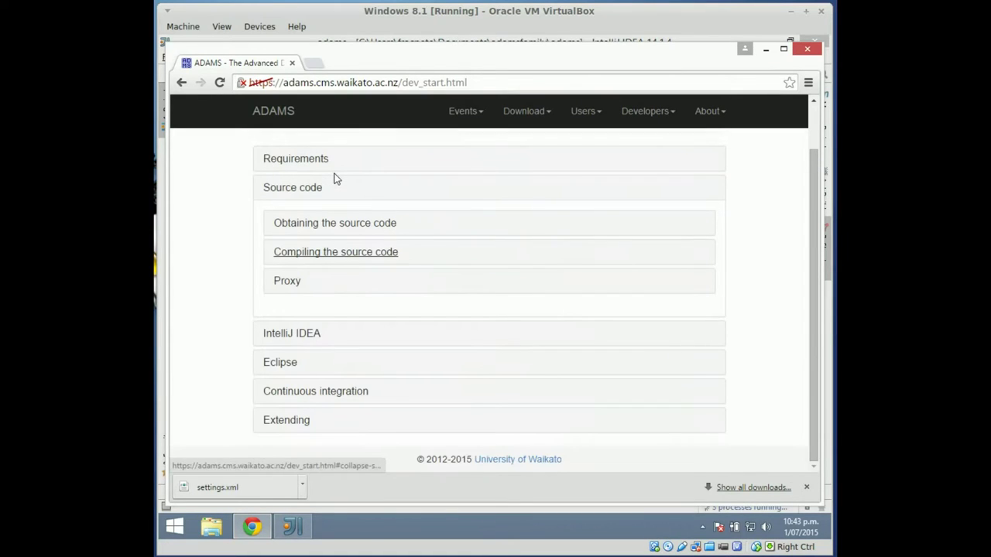
{"action": "left_click", "coordinate": [291, 334]}
{"action": "scroll", "coordinate": [387, 327], "scroll_direction": "down", "scroll_amount": 1}
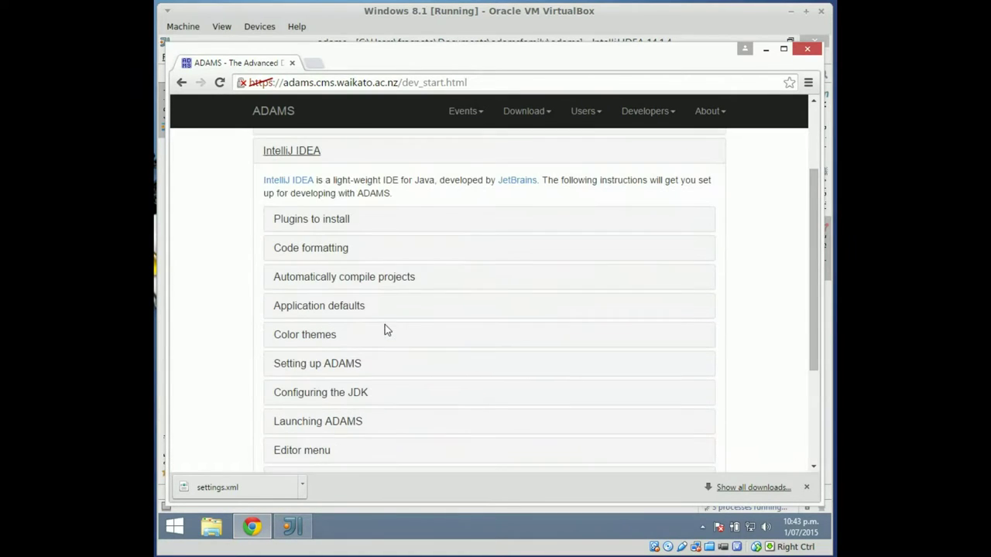
{"action": "left_click", "coordinate": [322, 258]}
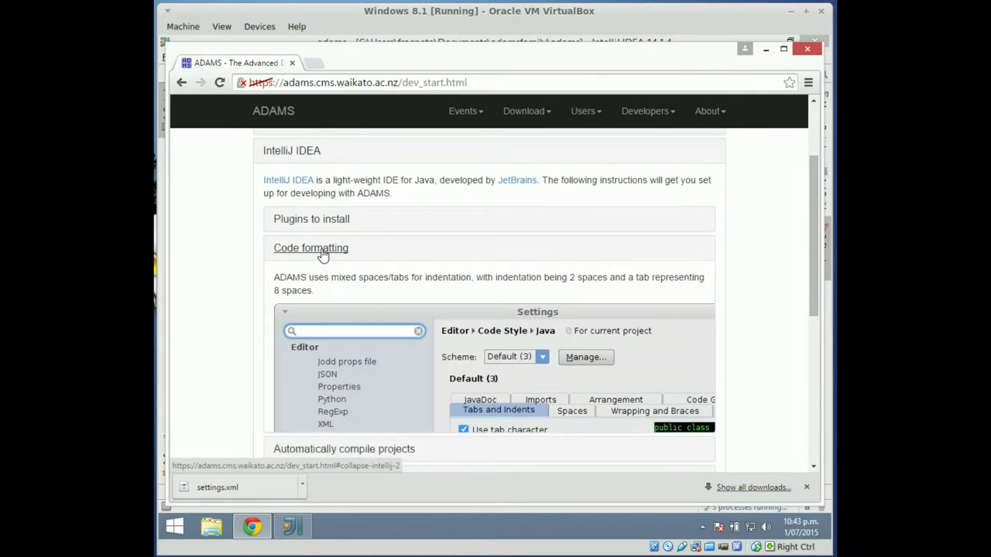
{"action": "scroll", "coordinate": [406, 286], "scroll_direction": "down", "scroll_amount": 1}
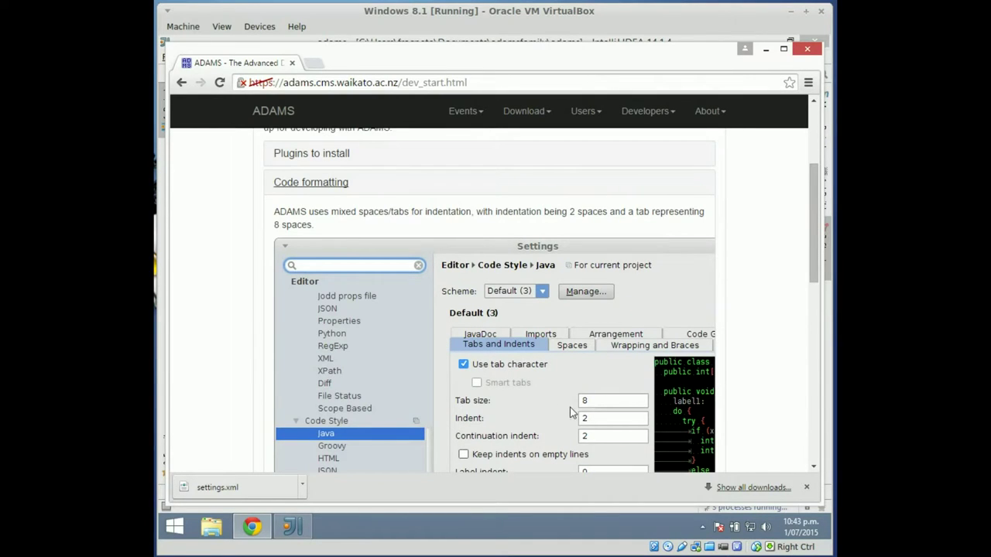
{"action": "scroll", "coordinate": [585, 438], "scroll_direction": "down", "scroll_amount": 1}
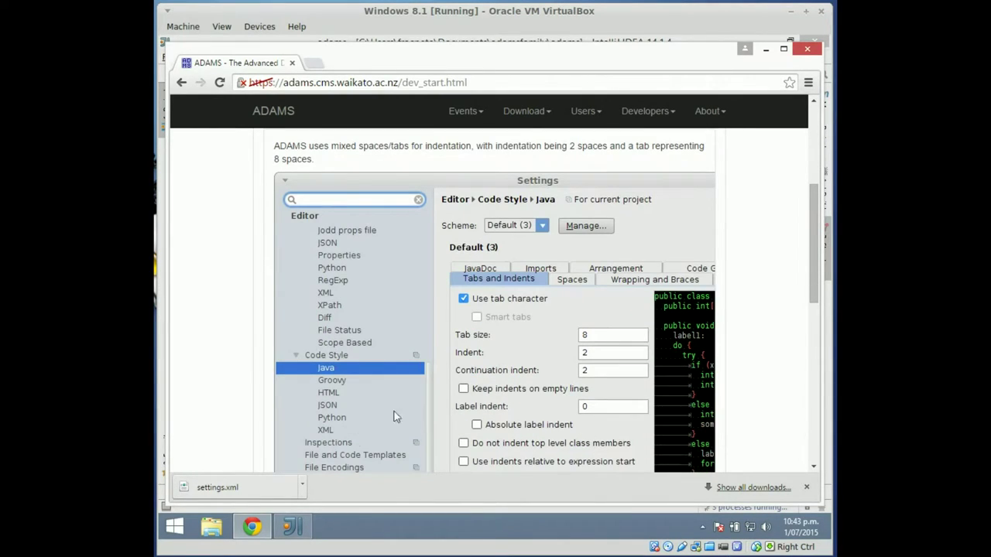
- Return to IntelliJ IDEA and open the Java code style settings for the editor
{"action": "left_click", "coordinate": [304, 536]}
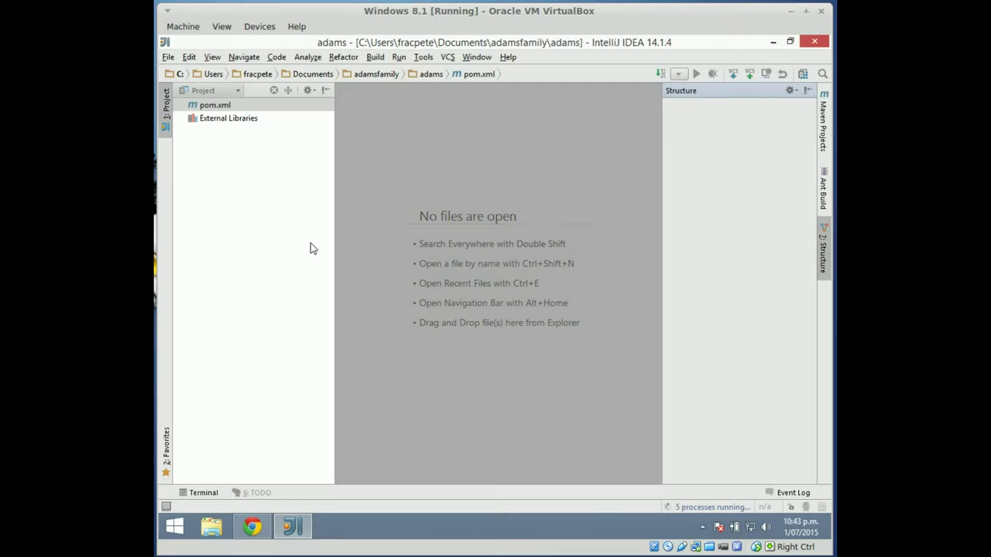
{"action": "key", "text": "alt+f"}
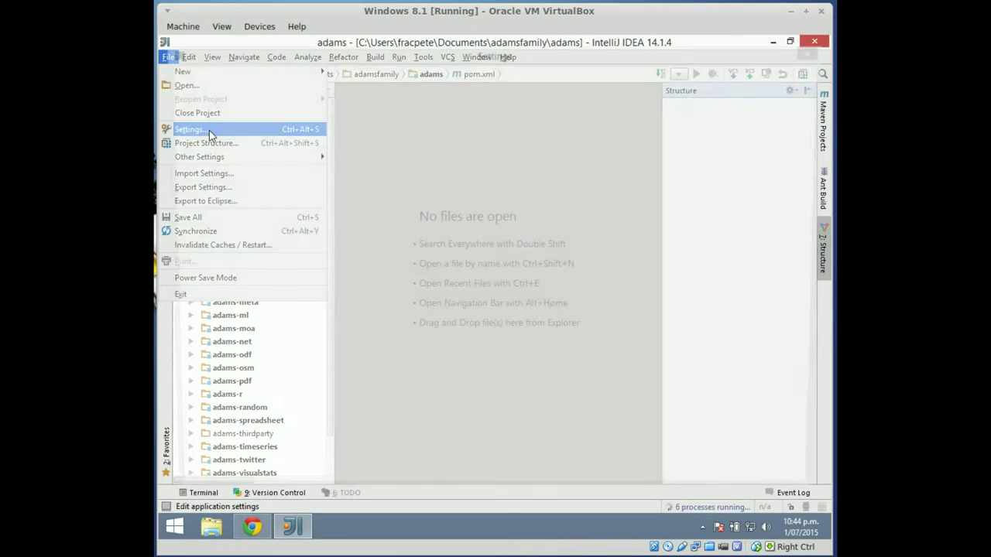
{"action": "left_click", "coordinate": [209, 133]}
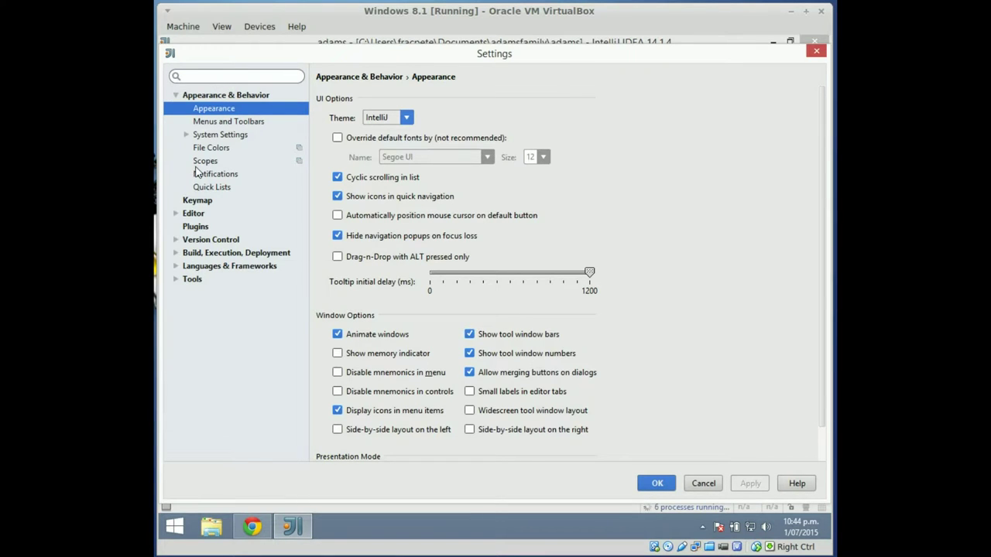
{"action": "left_click", "coordinate": [175, 95]}
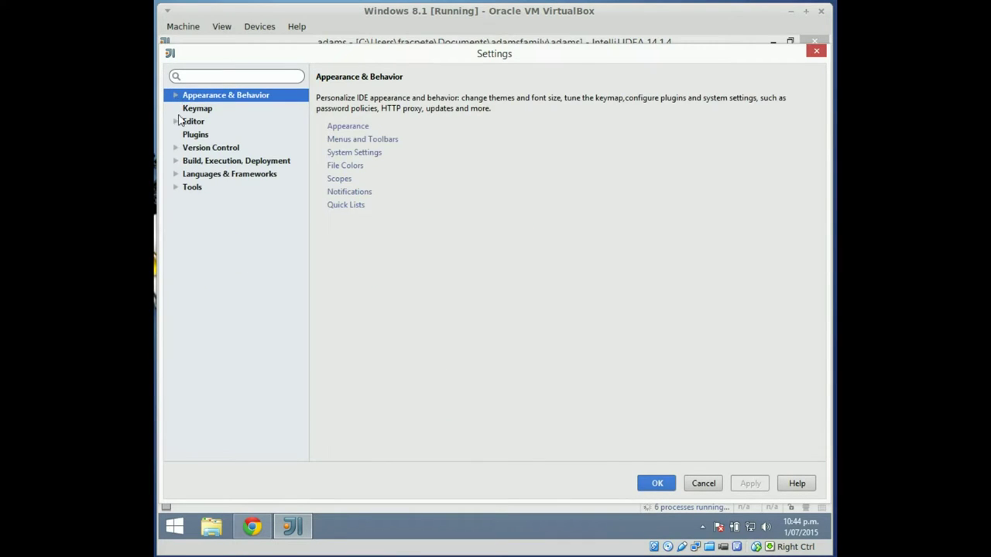
{"action": "left_click", "coordinate": [176, 122]}
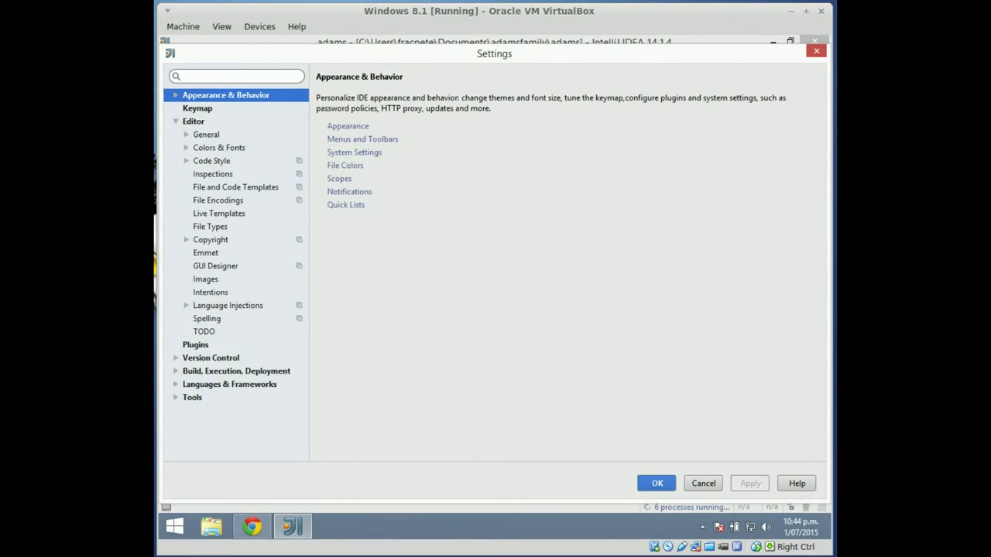
{"action": "left_click", "coordinate": [186, 161]}
{"action": "left_click", "coordinate": [207, 176]}
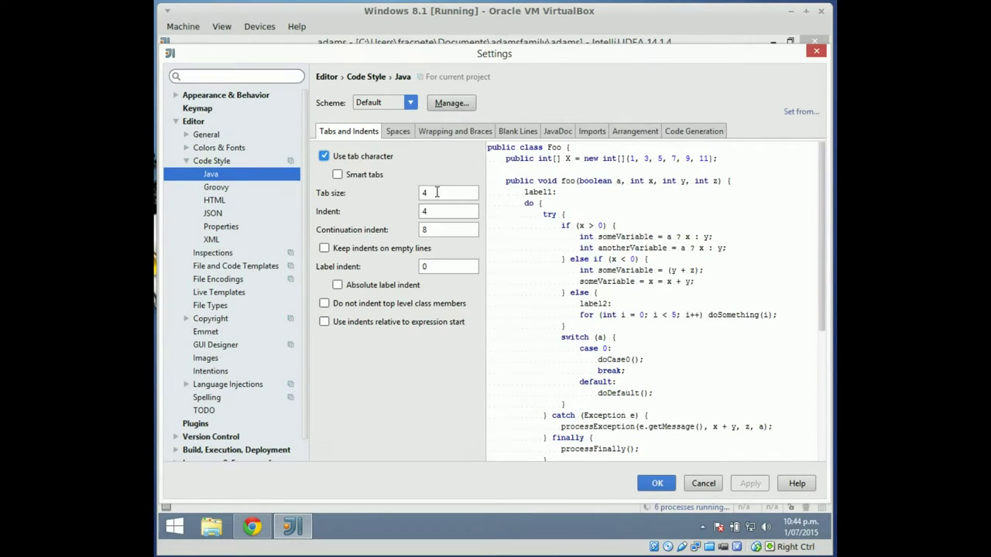
- Set the Java tab size to 8 and both the indent and continuation indent to 2
{"action": "double_click", "coordinate": [436, 193]}
{"action": "type", "text": "8"}
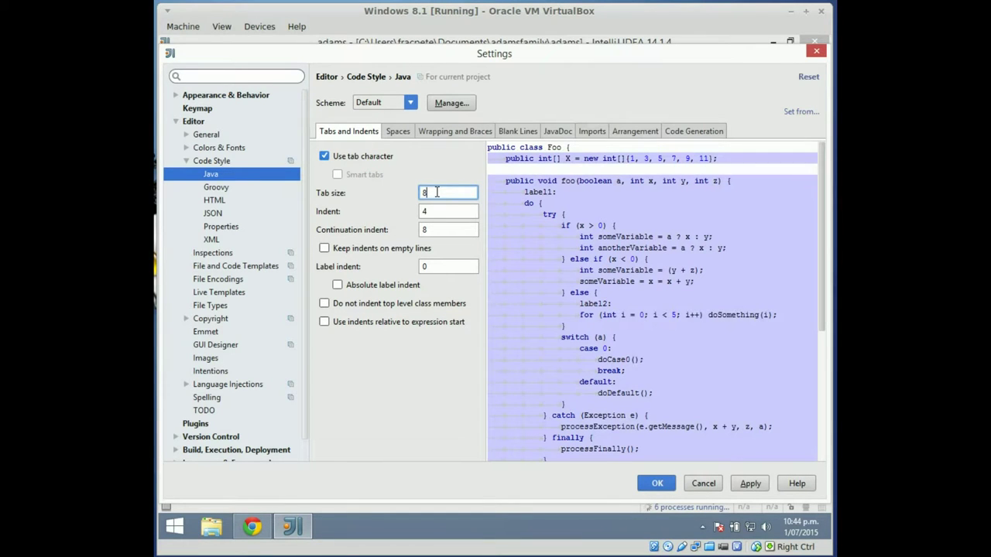
{"action": "key", "text": "Tab"}
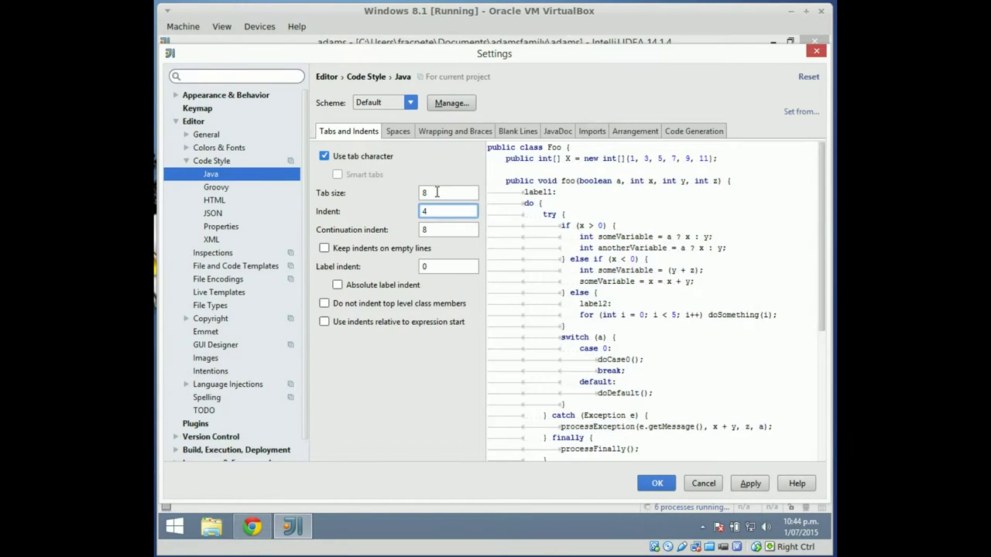
{"action": "type", "text": "2"}
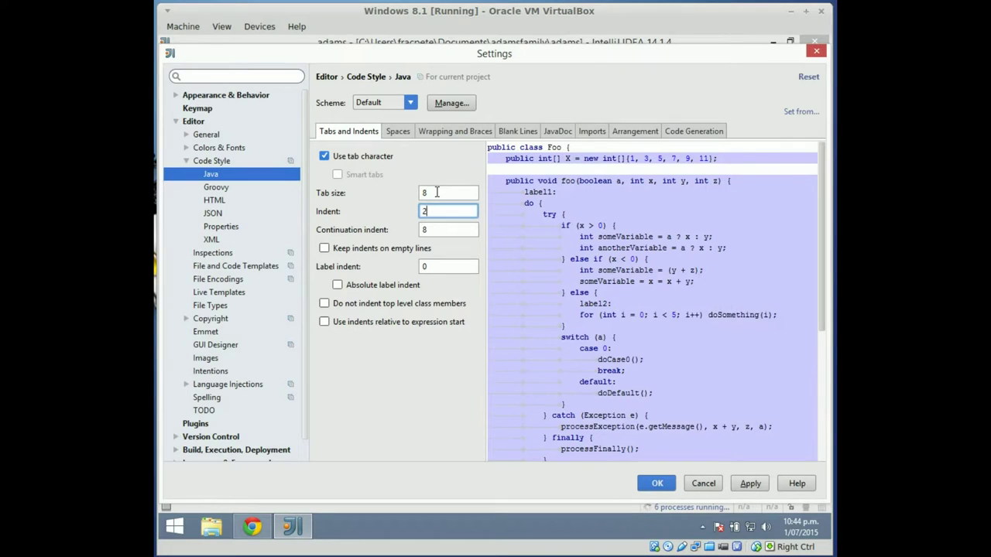
{"action": "key", "text": "Tab"}
{"action": "type", "text": "2"}
{"action": "key", "text": "Left"}
{"action": "key", "text": "BackSpace"}
{"action": "key", "text": "shift+Tab"}
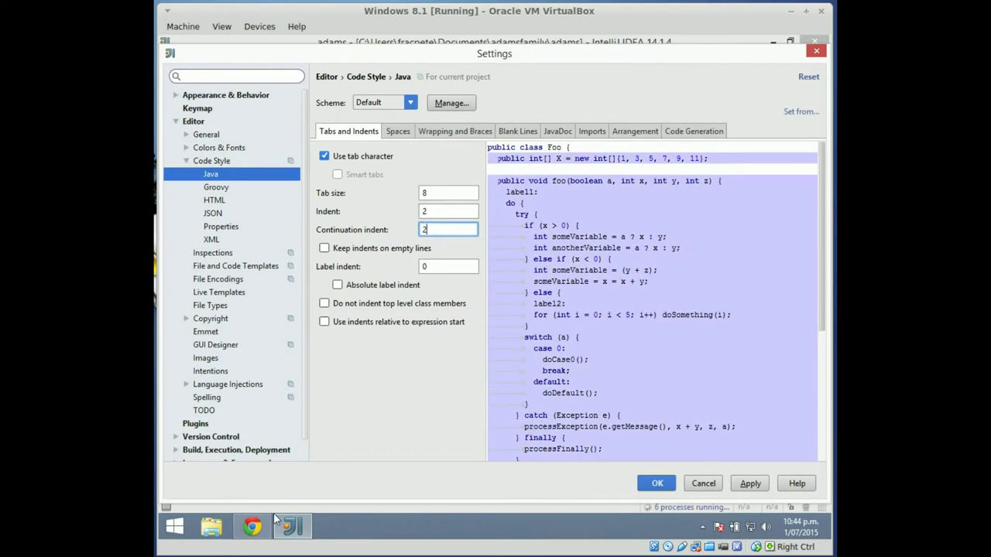
- Switch to Chrome and look up the instructions for automatically compiling projects
{"action": "left_click", "coordinate": [253, 528]}
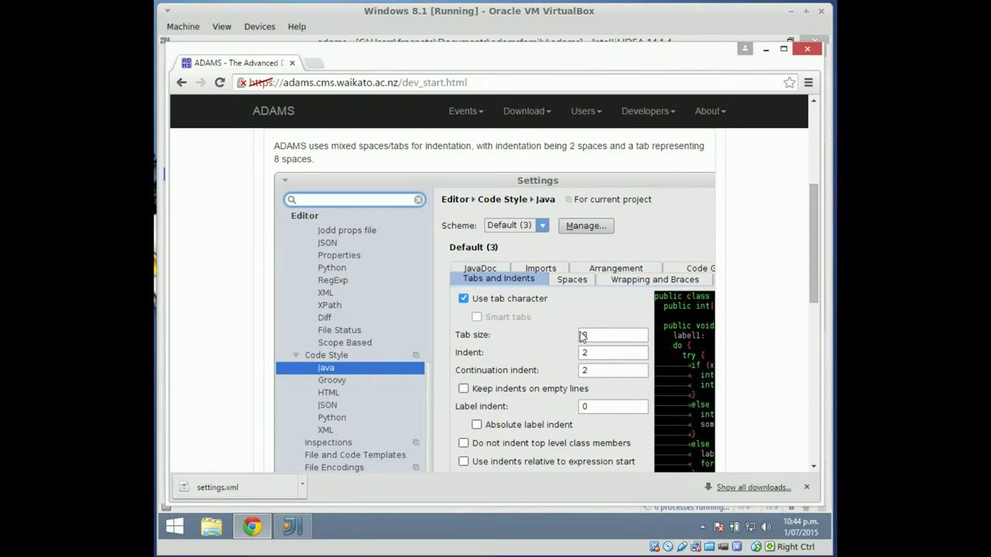
{"action": "scroll", "coordinate": [592, 379], "scroll_direction": "down", "scroll_amount": 6}
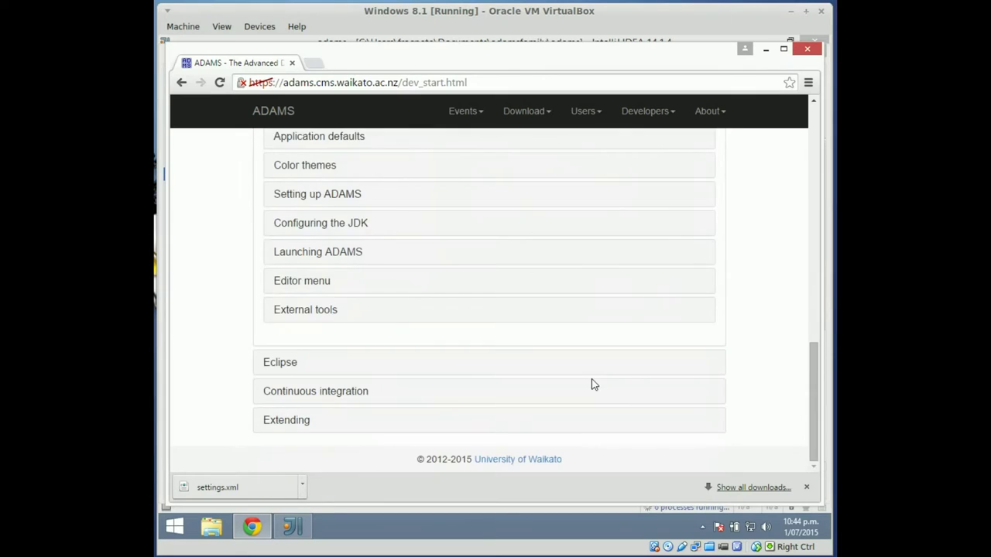
{"action": "scroll", "coordinate": [460, 336], "scroll_direction": "up", "scroll_amount": 3}
{"action": "left_click", "coordinate": [331, 375]}
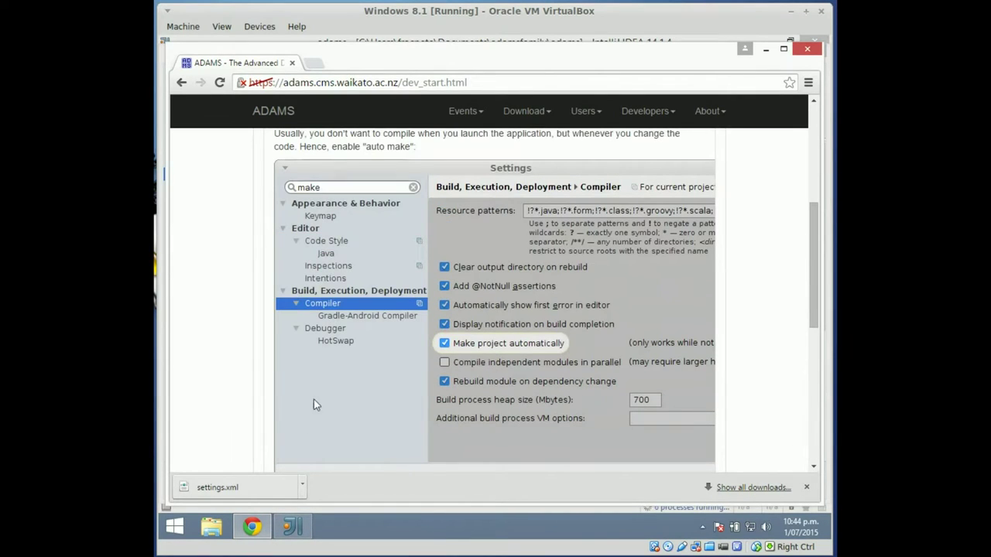
- Return to IntelliJ IDEA, enable Make project automatically in the Compiler settings and apply the change
{"action": "left_click", "coordinate": [288, 528]}
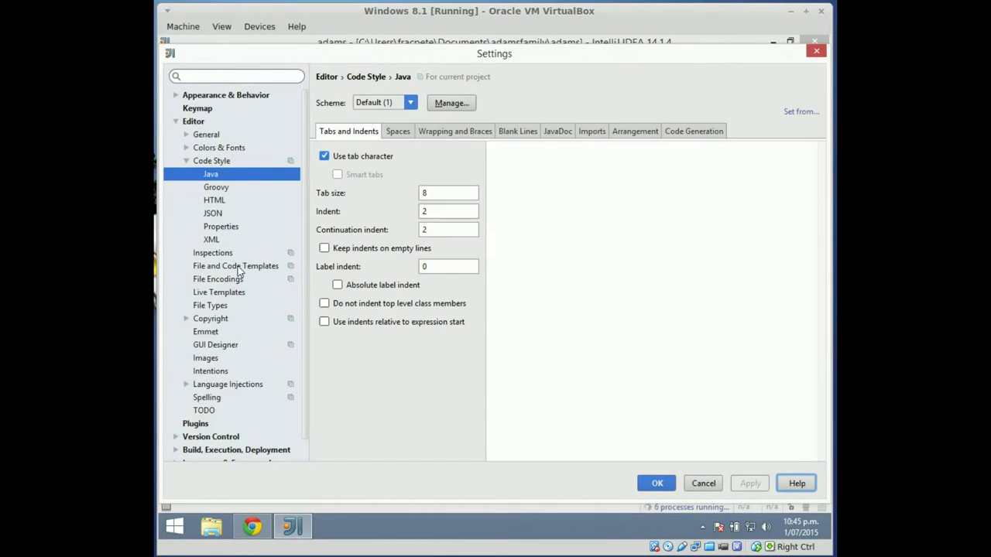
{"action": "left_click", "coordinate": [176, 123]}
{"action": "left_click", "coordinate": [175, 160]}
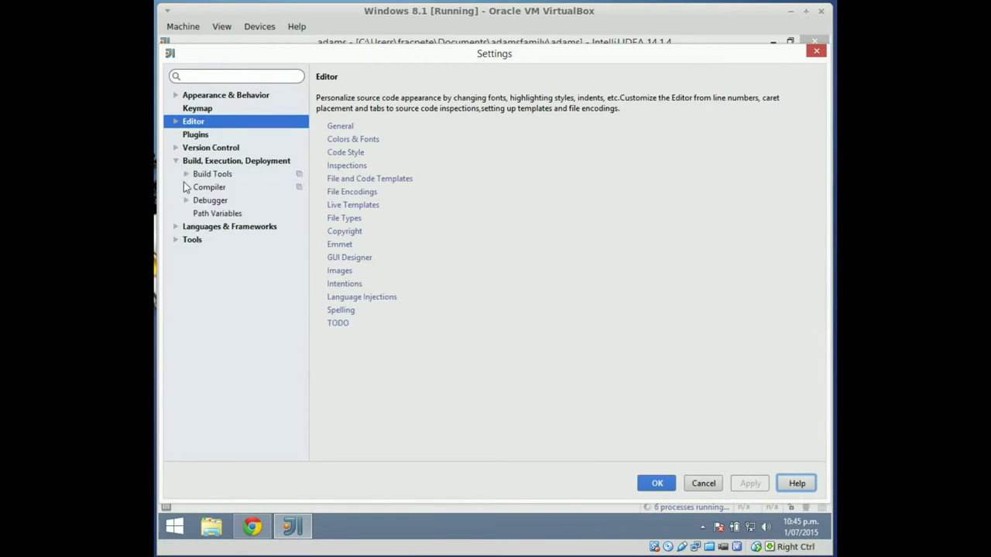
{"action": "left_click", "coordinate": [185, 187]}
{"action": "left_click", "coordinate": [230, 214]}
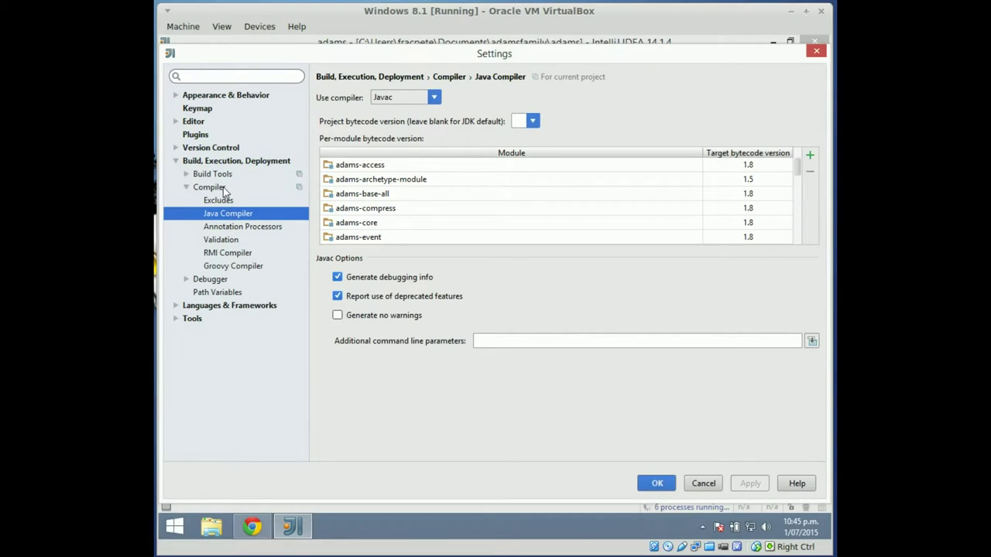
{"action": "left_click", "coordinate": [209, 187]}
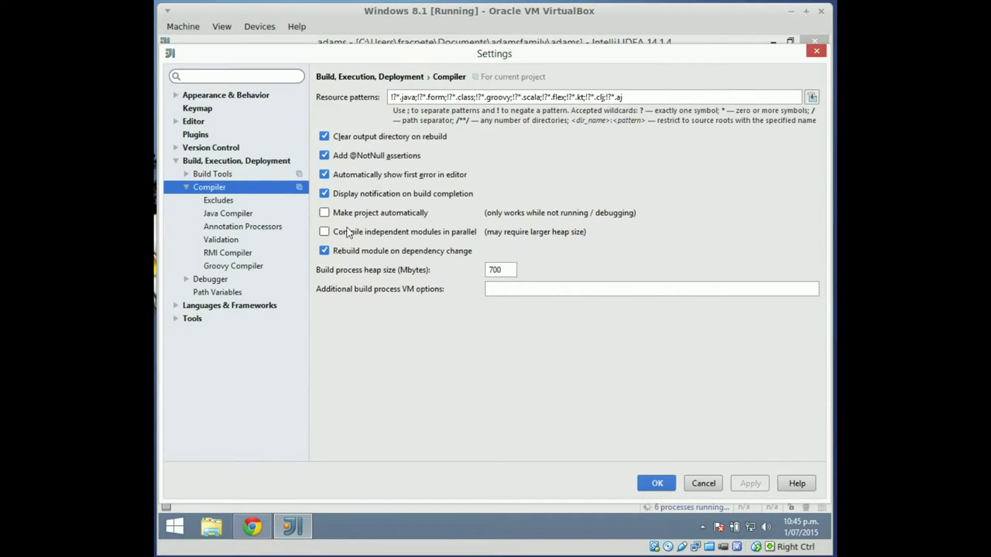
{"action": "left_click", "coordinate": [373, 217]}
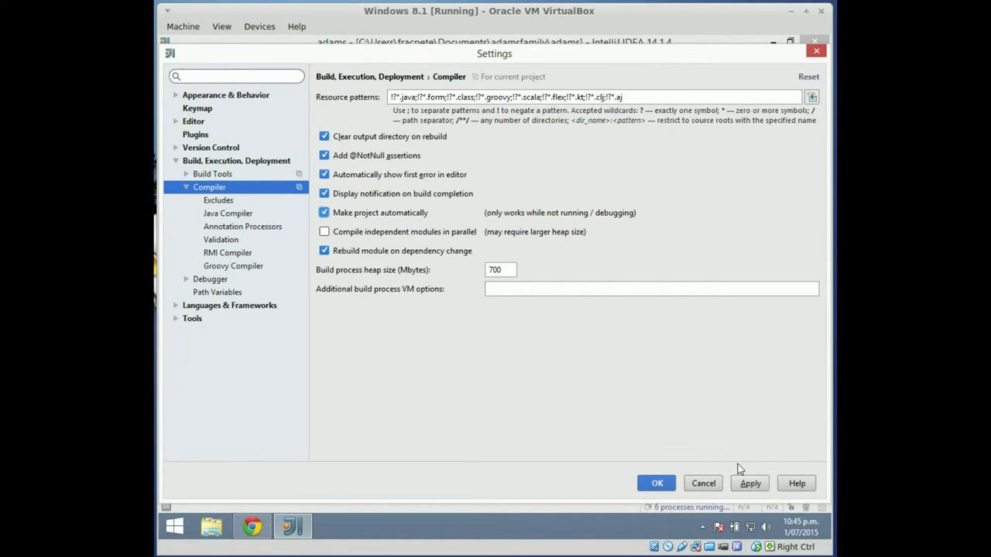
{"action": "left_click", "coordinate": [749, 486]}
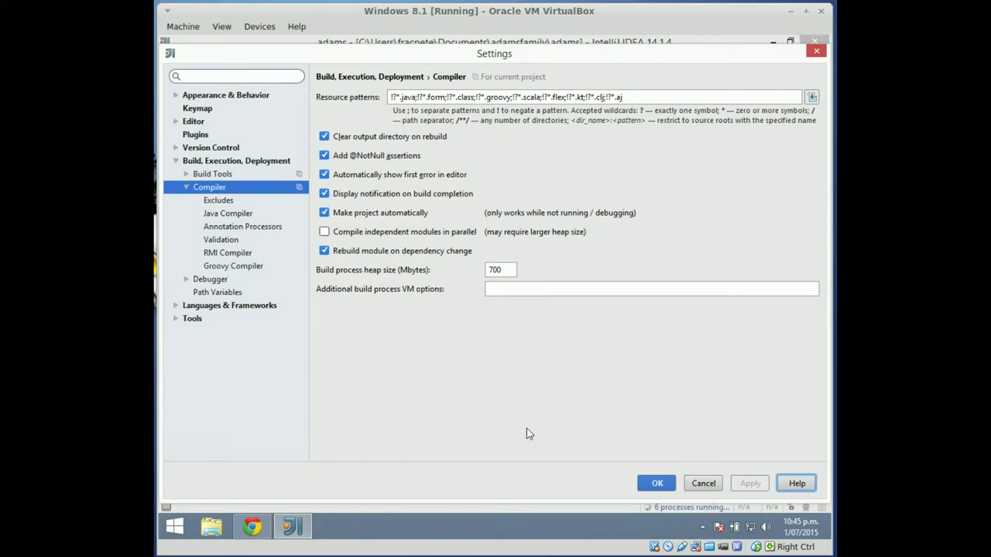
- Switch to Chrome and read the Application defaults instructions for the run/debug working directory and before-launch task
{"action": "left_click", "coordinate": [253, 527]}
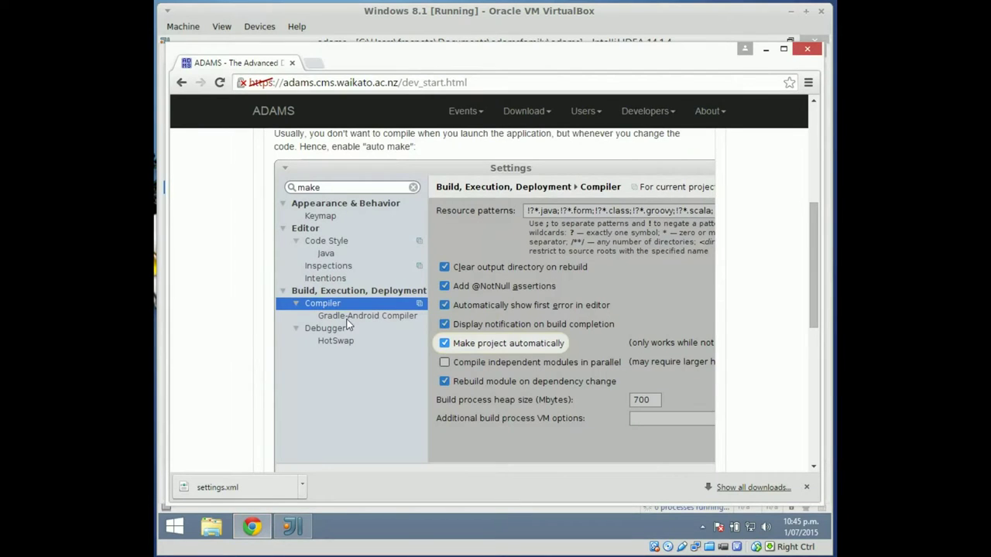
{"action": "scroll", "coordinate": [346, 320], "scroll_direction": "down", "scroll_amount": 3}
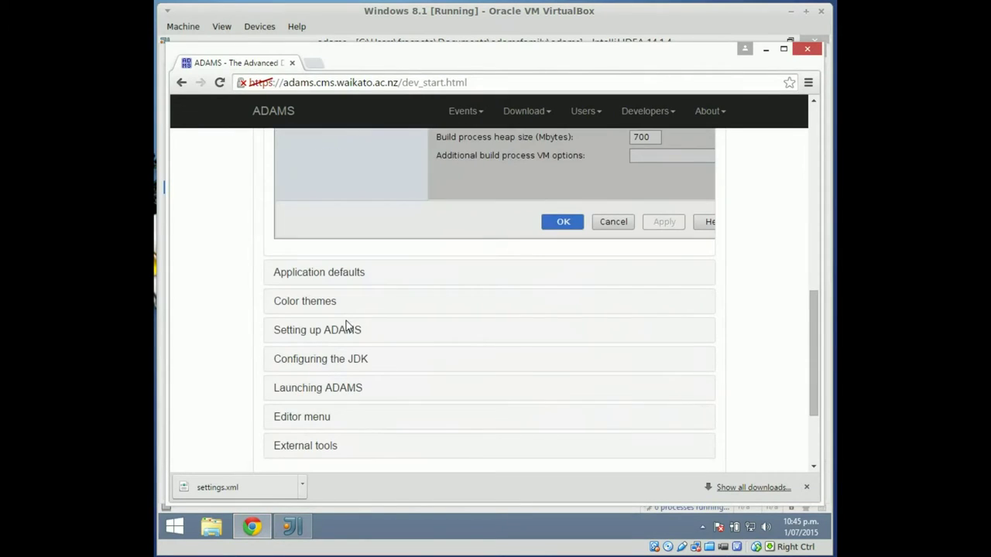
{"action": "left_click", "coordinate": [348, 272]}
{"action": "scroll", "coordinate": [372, 288], "scroll_direction": "up", "scroll_amount": 3}
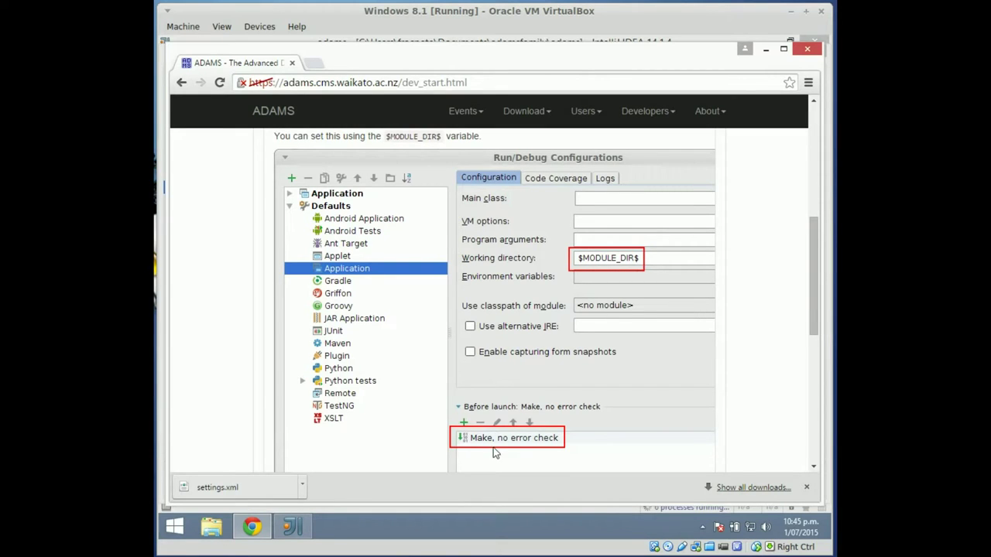
- Return to IntelliJ IDEA and close the settings, keeping the changes
{"action": "left_click", "coordinate": [302, 531]}
{"action": "left_click", "coordinate": [665, 487]}
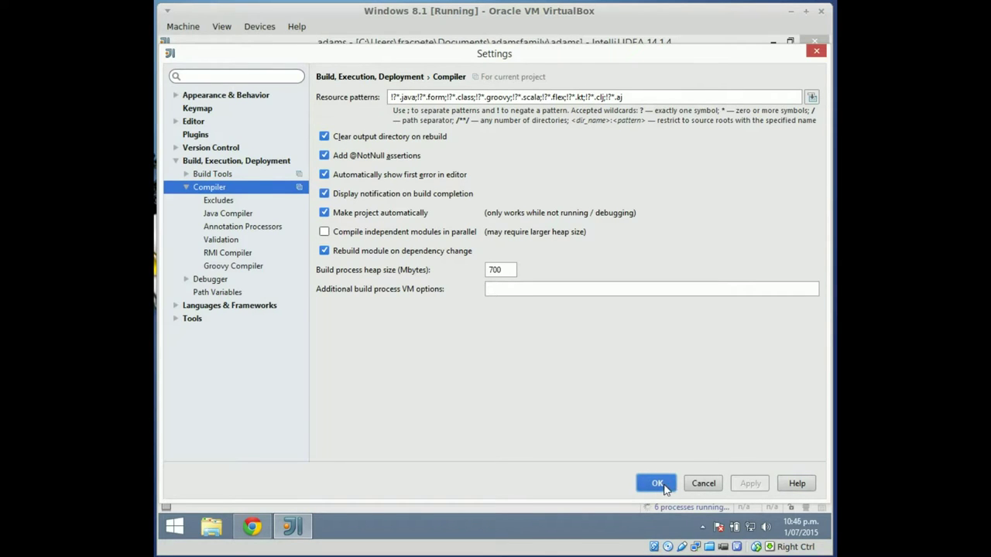
{"action": "left_click", "coordinate": [663, 486]}
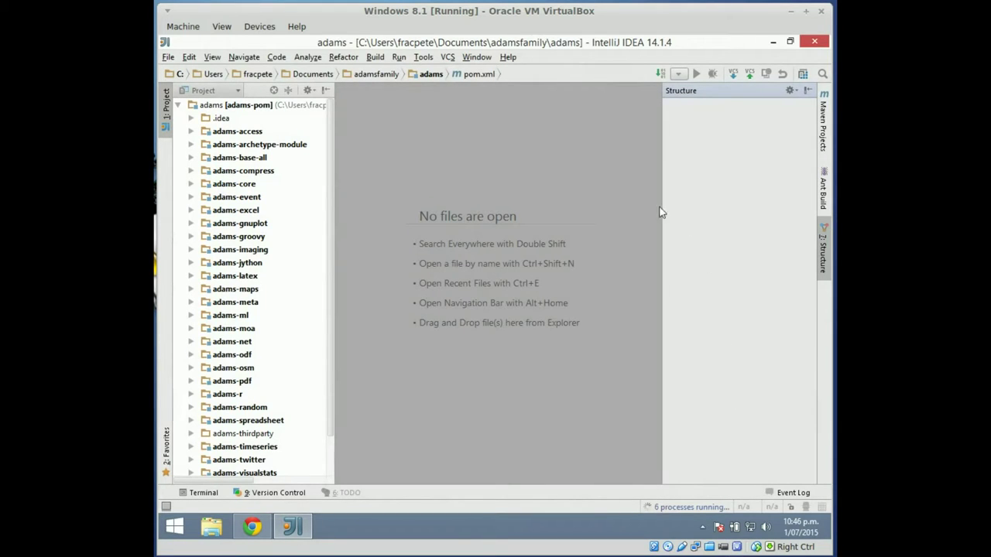
- Try to open the run/debug configurations editor for the adams project
{"action": "left_click", "coordinate": [679, 77]}
{"action": "left_click", "coordinate": [679, 148]}
{"action": "left_click", "coordinate": [290, 107]}
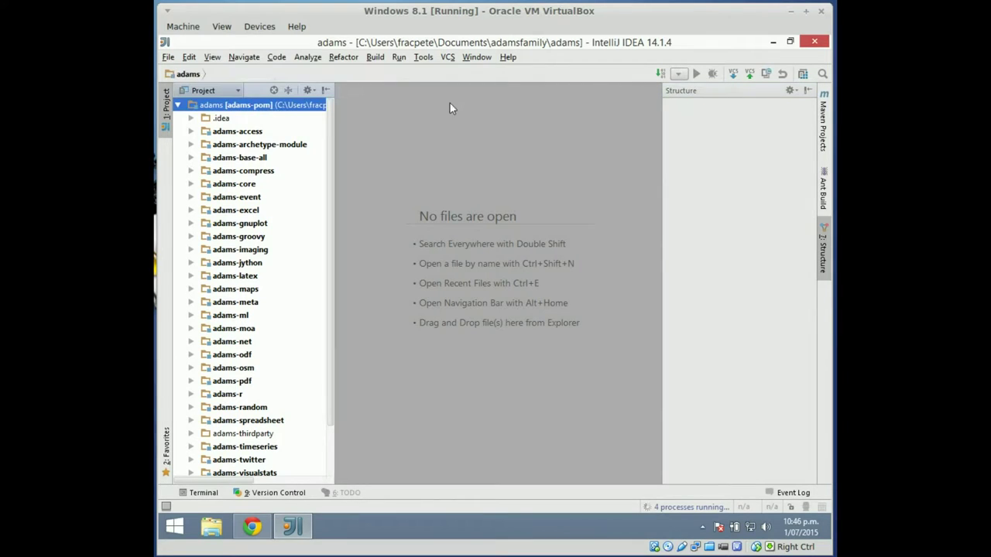
{"action": "left_click", "coordinate": [680, 74]}
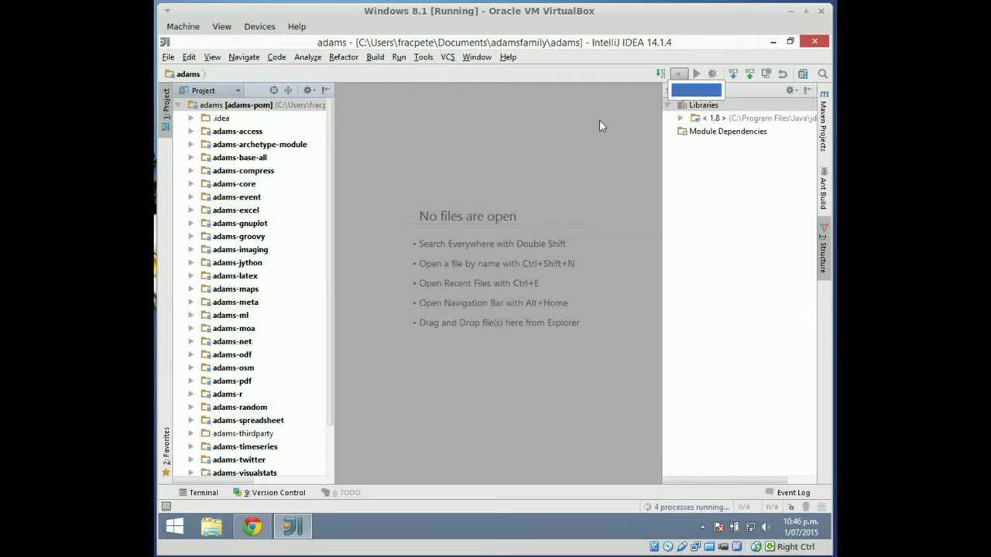
{"action": "key", "text": "Escape"}
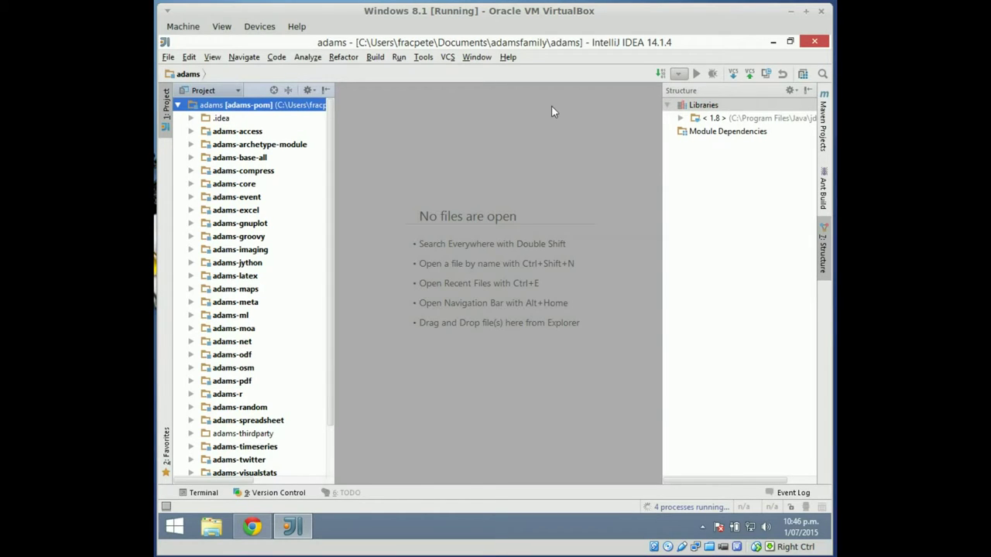
{"action": "left_click", "coordinate": [398, 57]}
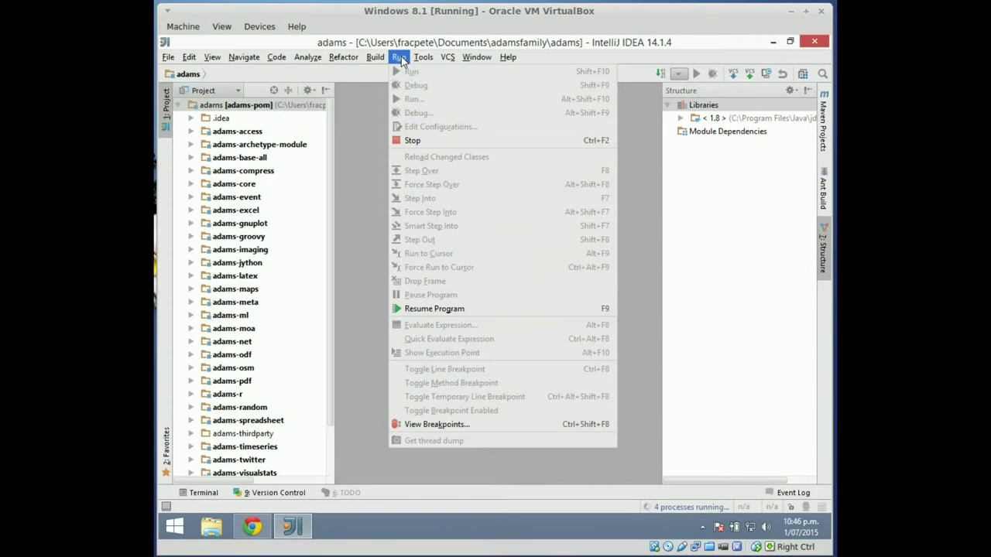
{"action": "left_click", "coordinate": [398, 57]}
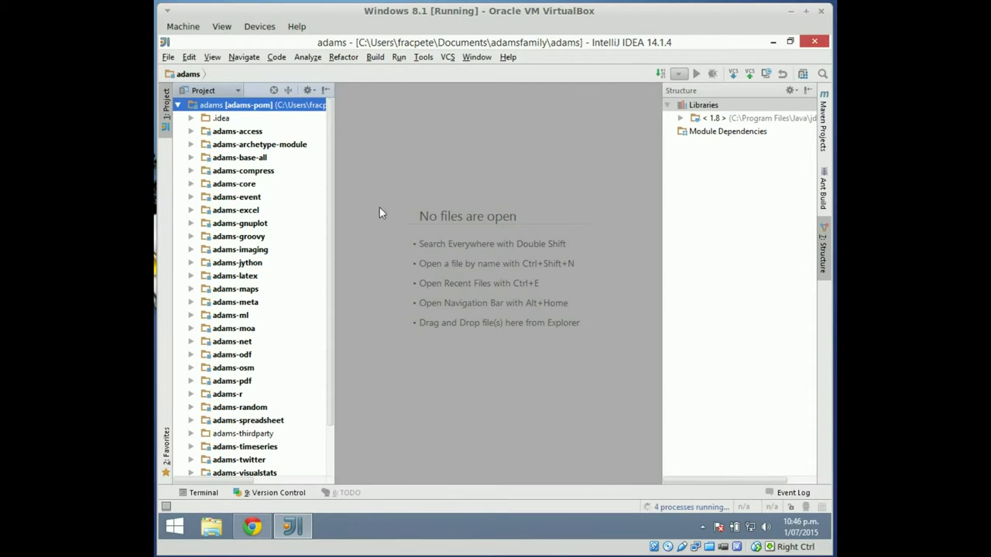
- Collapse the adams project tree and hide the background tasks list
{"action": "left_click", "coordinate": [177, 106]}
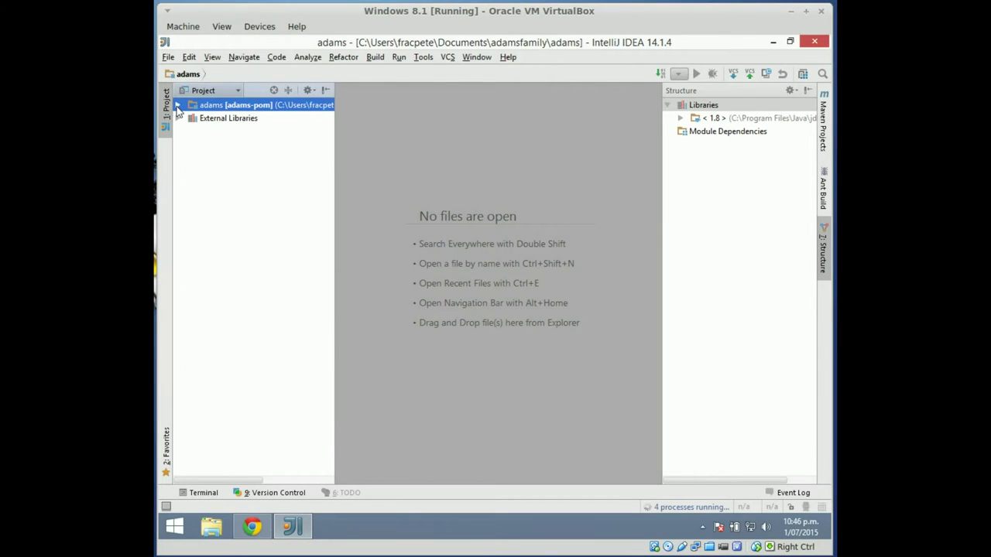
{"action": "left_click", "coordinate": [177, 106]}
{"action": "left_click", "coordinate": [177, 106]}
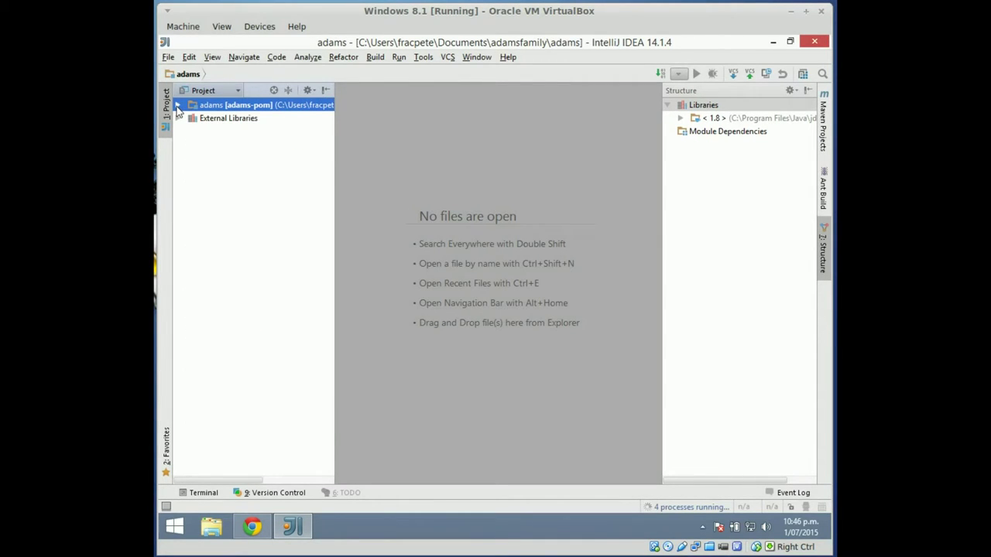
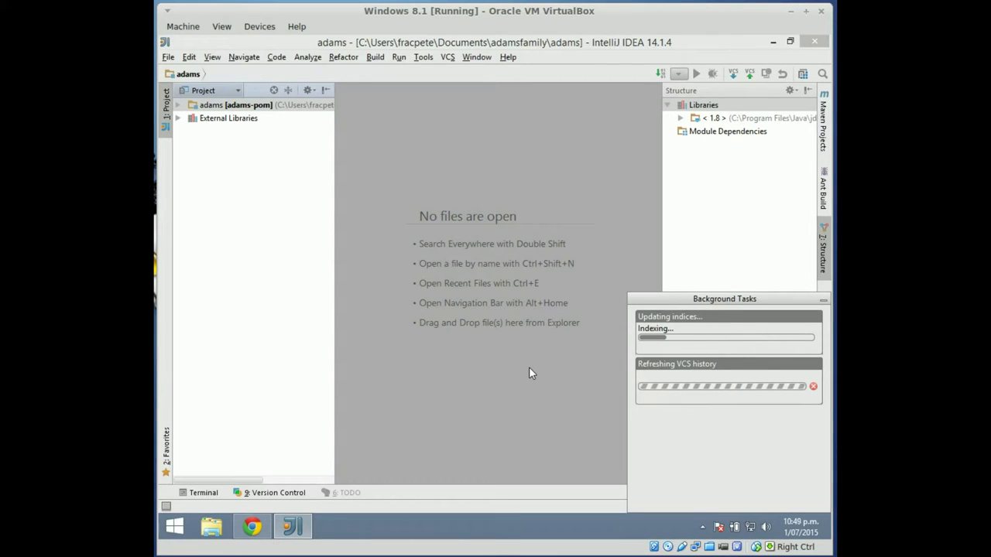
{"action": "left_click", "coordinate": [823, 302]}
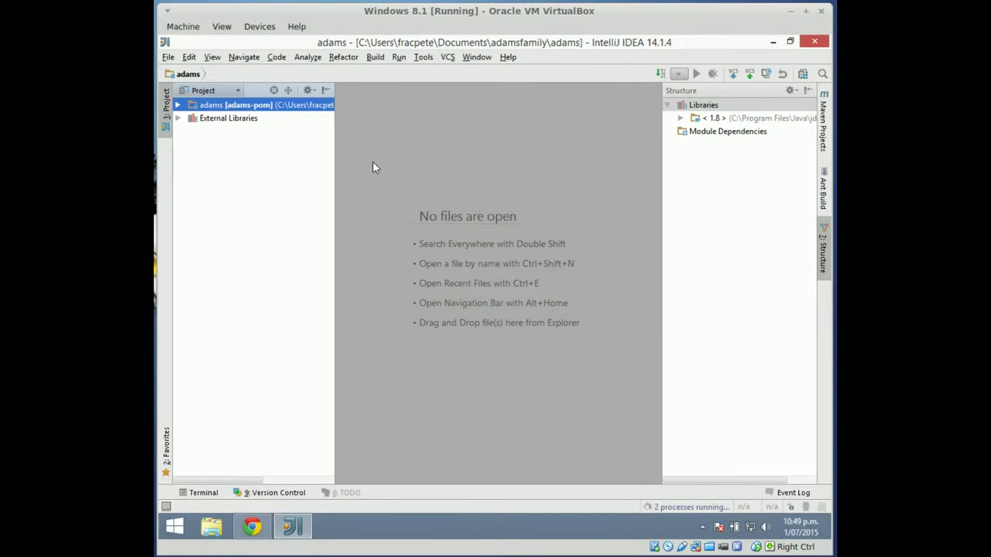
- Start a module import in the Project Structure from the adams-addons directory inside adamsfamily
{"action": "left_click", "coordinate": [168, 58]}
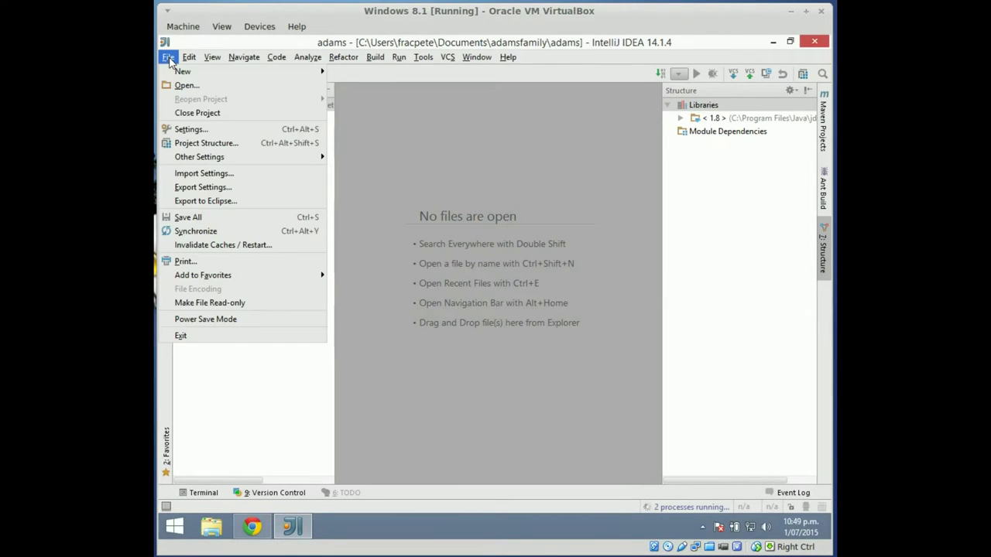
{"action": "left_click", "coordinate": [227, 145]}
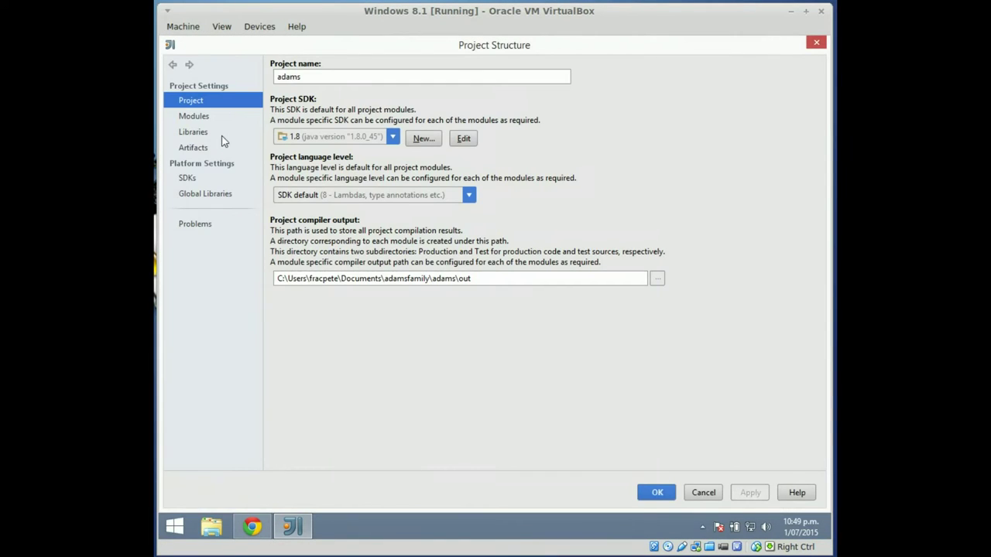
{"action": "left_click", "coordinate": [206, 120]}
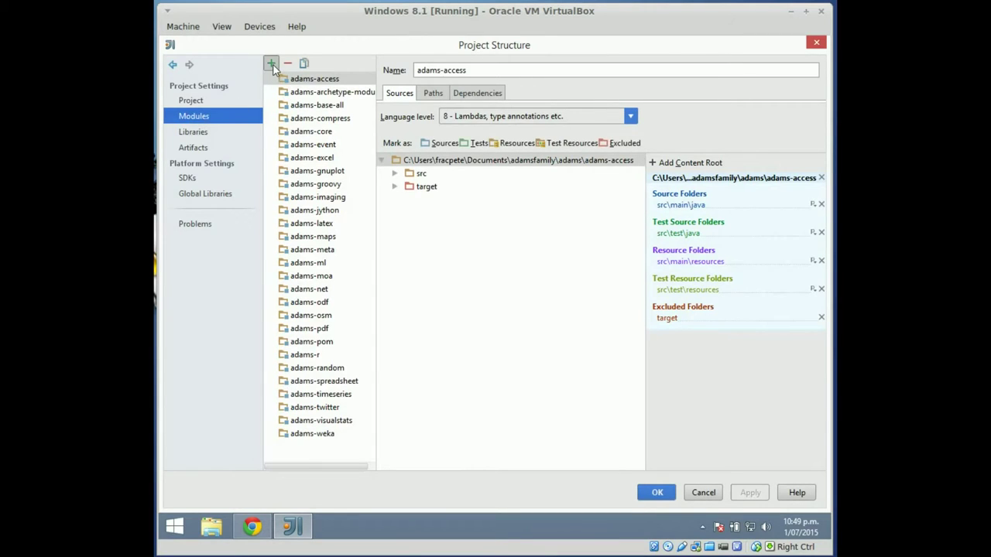
{"action": "left_click", "coordinate": [271, 65]}
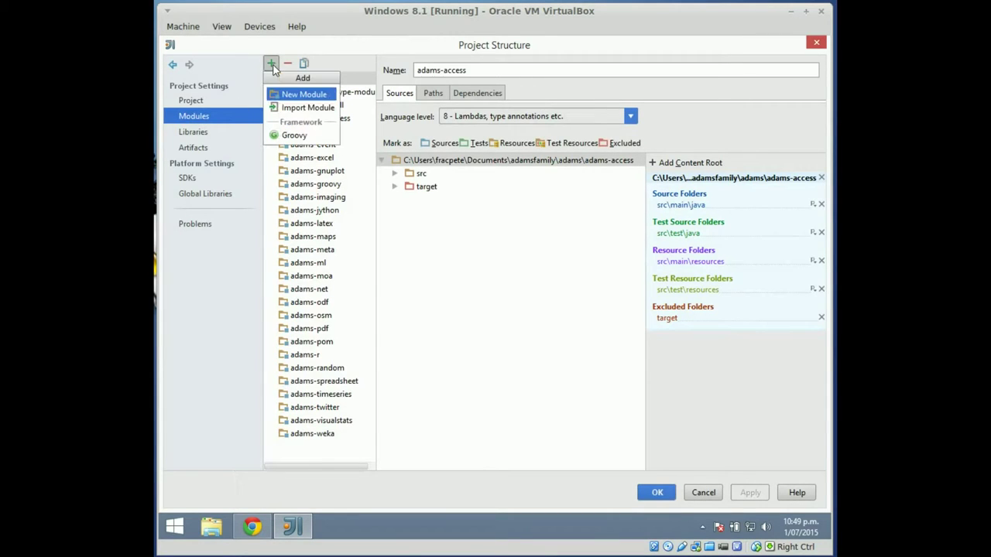
{"action": "left_click", "coordinate": [303, 108]}
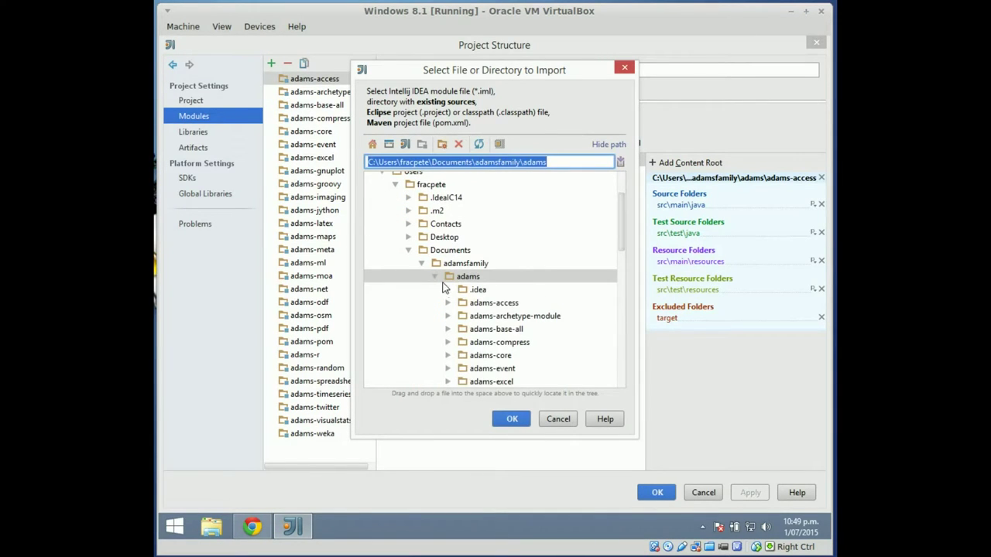
{"action": "left_click", "coordinate": [435, 277]}
{"action": "left_click", "coordinate": [457, 290]}
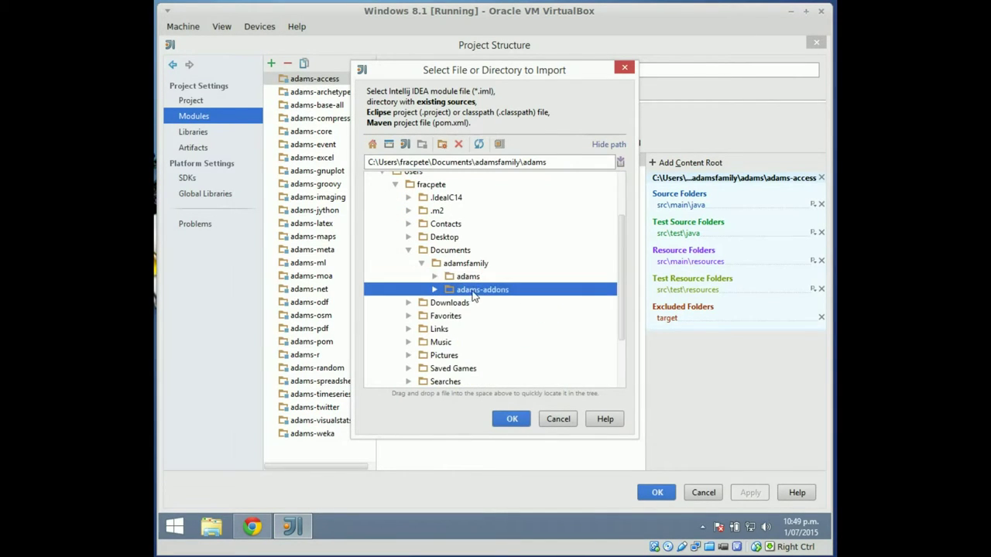
{"action": "left_click", "coordinate": [518, 420]}
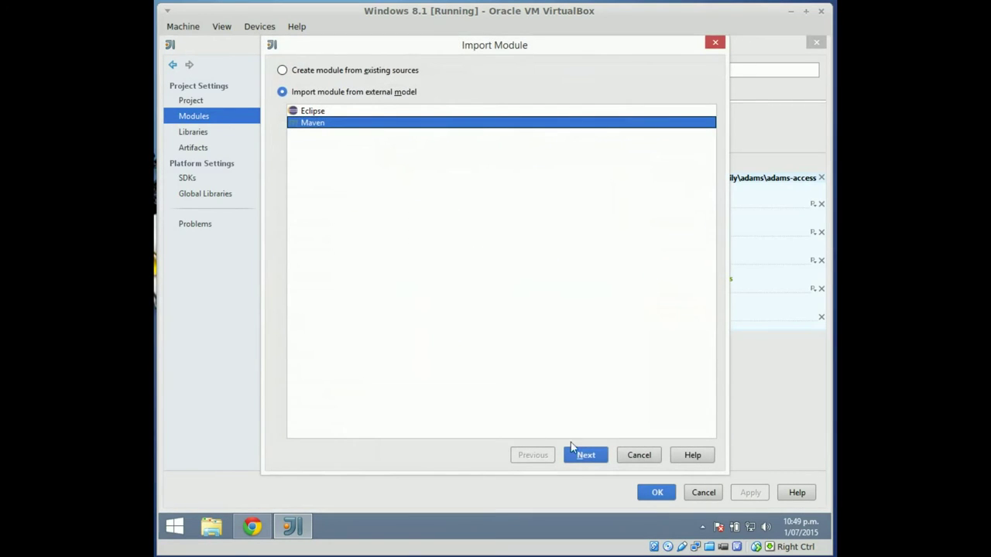
- Import adams-addons as a Maven module with the nexus and adams profiles, and accept the project structure changes
{"action": "left_click", "coordinate": [591, 457]}
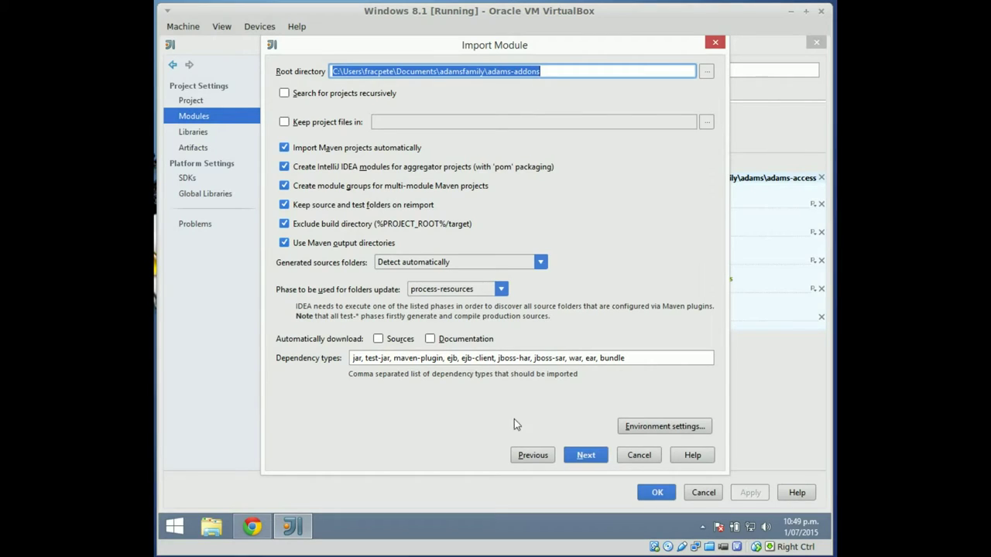
{"action": "left_click", "coordinate": [581, 452]}
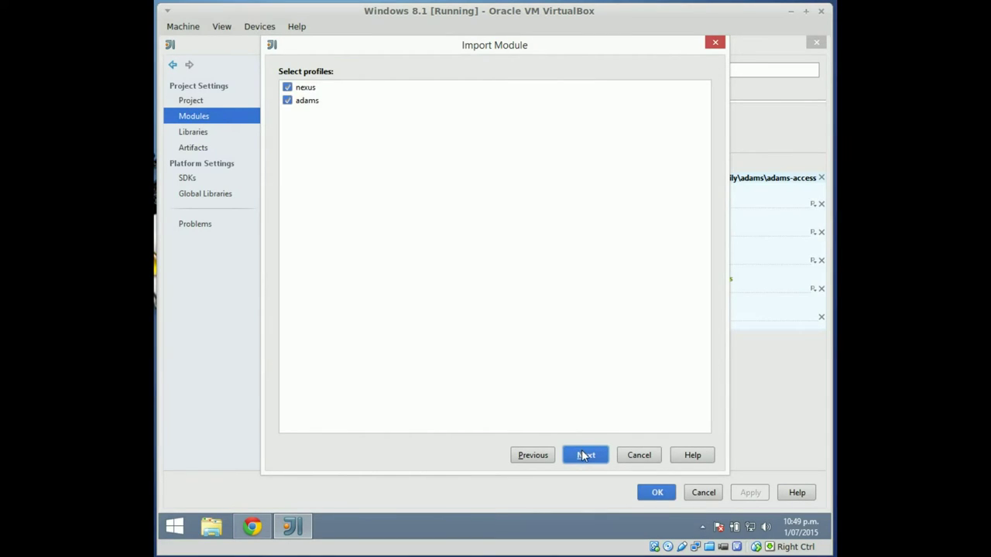
{"action": "left_click", "coordinate": [582, 450]}
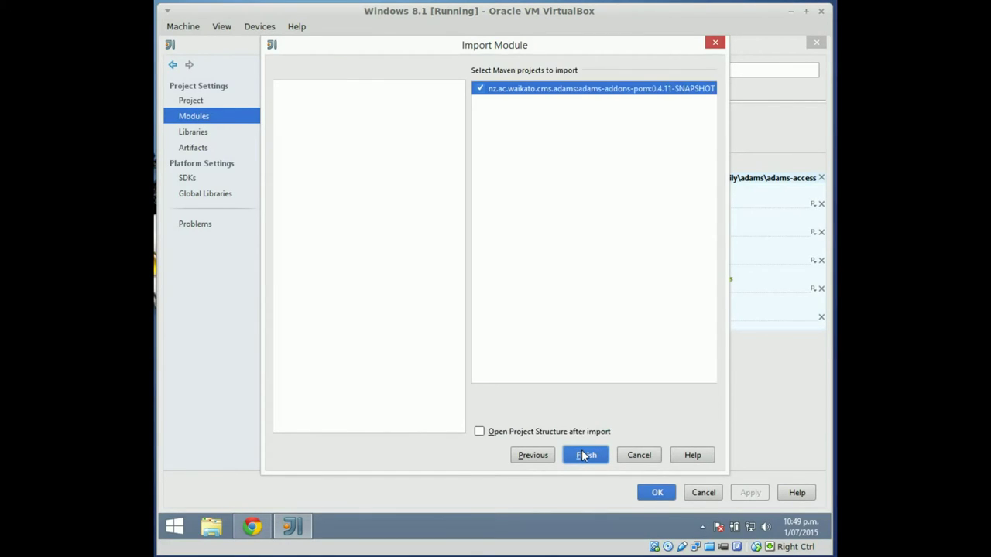
{"action": "left_click", "coordinate": [585, 456]}
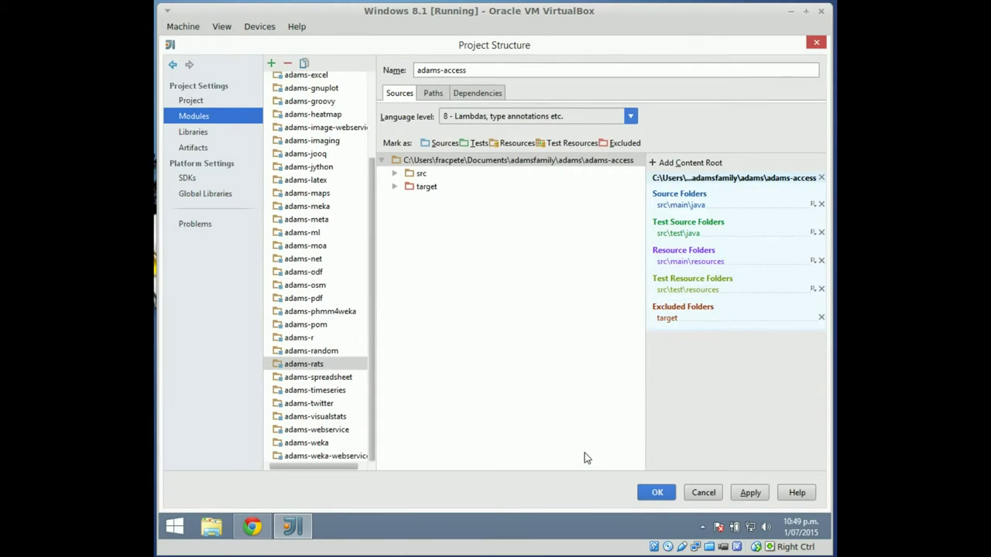
{"action": "left_click", "coordinate": [664, 499]}
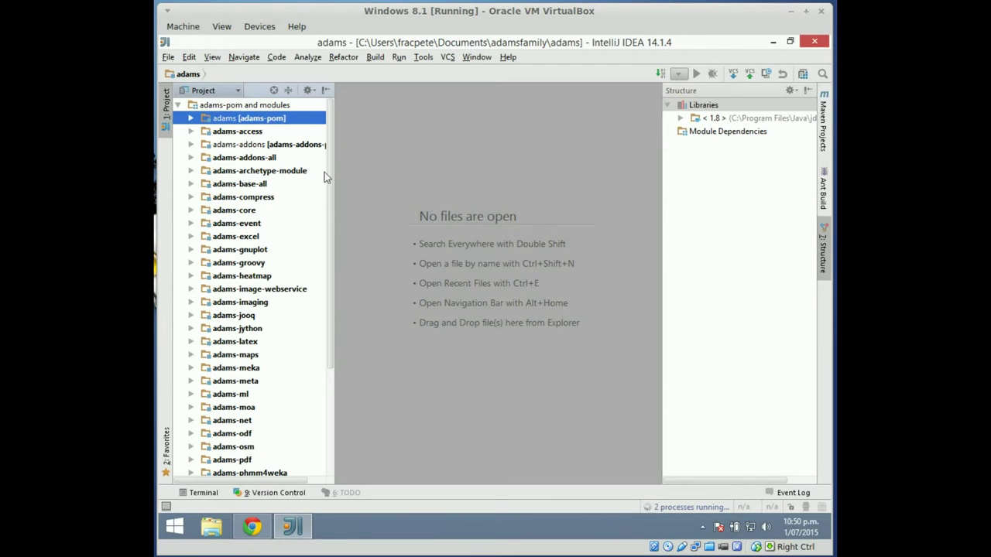
- Collapse the adams-pom and adams-addons-pom module groups in the project tree and hide the background tasks list
{"action": "left_click", "coordinate": [177, 104]}
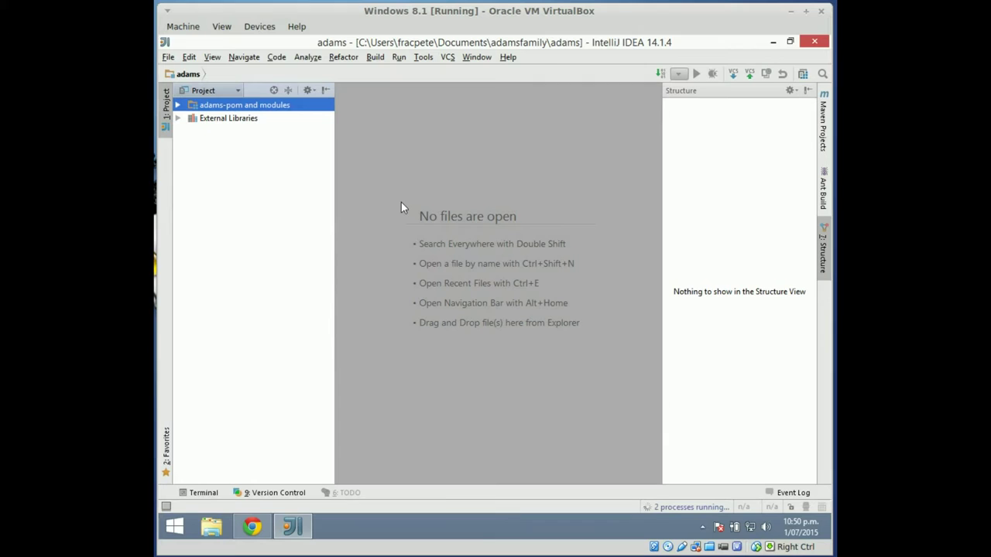
{"action": "left_click", "coordinate": [703, 507]}
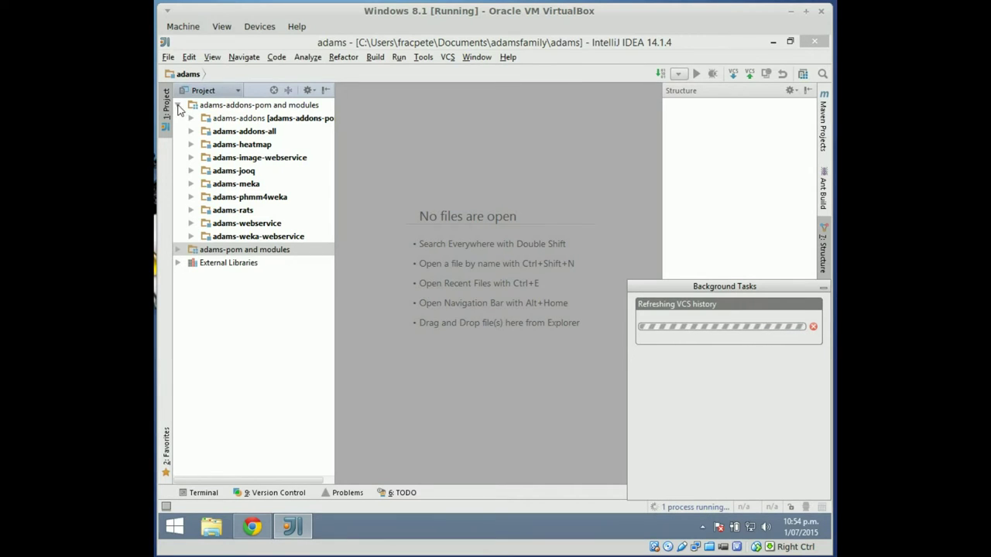
{"action": "left_click", "coordinate": [178, 105]}
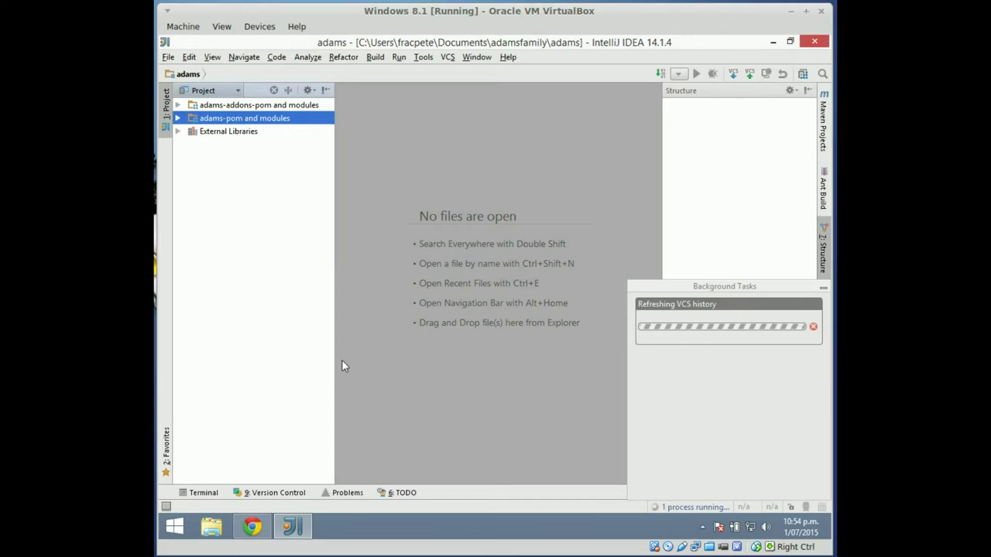
{"action": "left_click", "coordinate": [678, 74]}
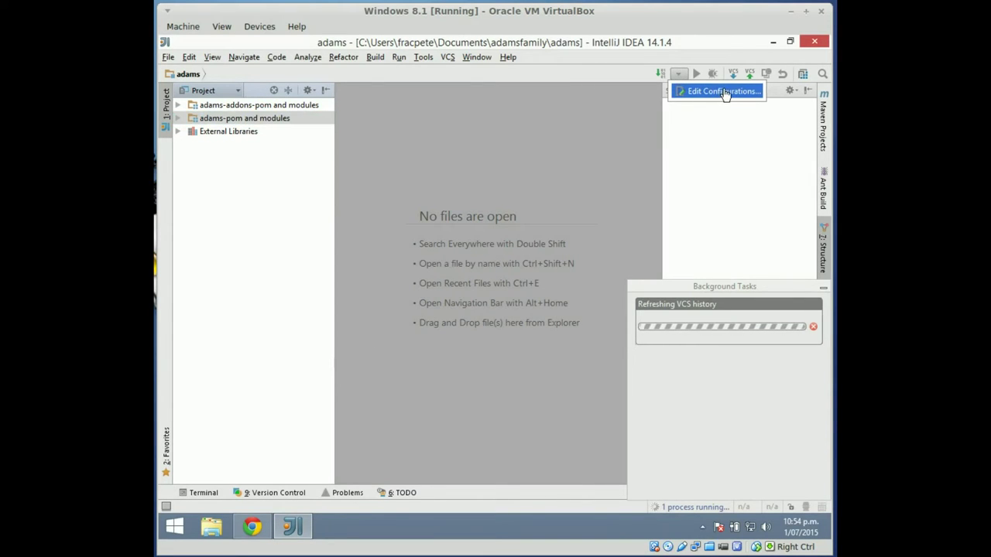
{"action": "key", "text": "Escape"}
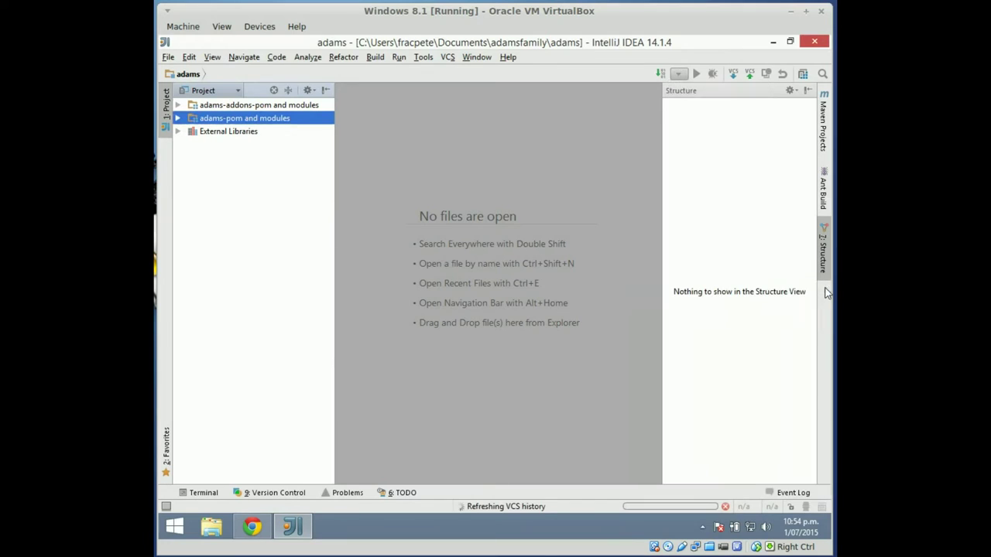
- Open the run/debug configurations editor, check the Application defaults instructions in Chrome, and return to IntelliJ IDEA
{"action": "left_click", "coordinate": [679, 74]}
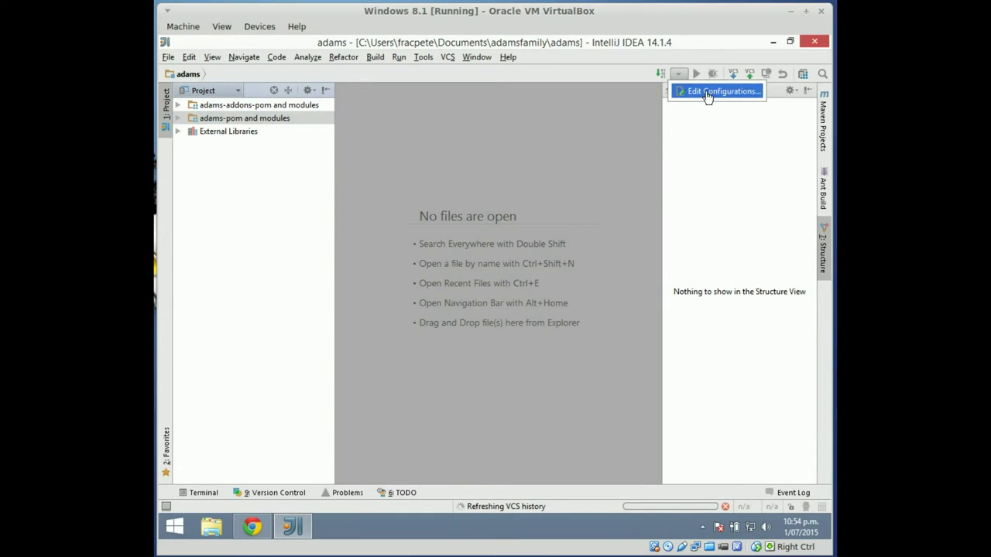
{"action": "left_click", "coordinate": [707, 92]}
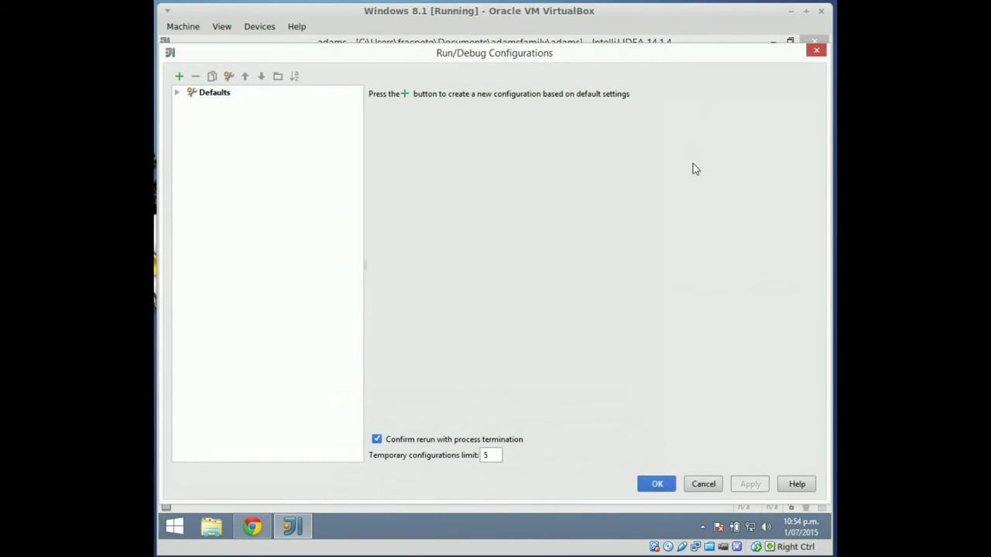
{"action": "left_click", "coordinate": [252, 528]}
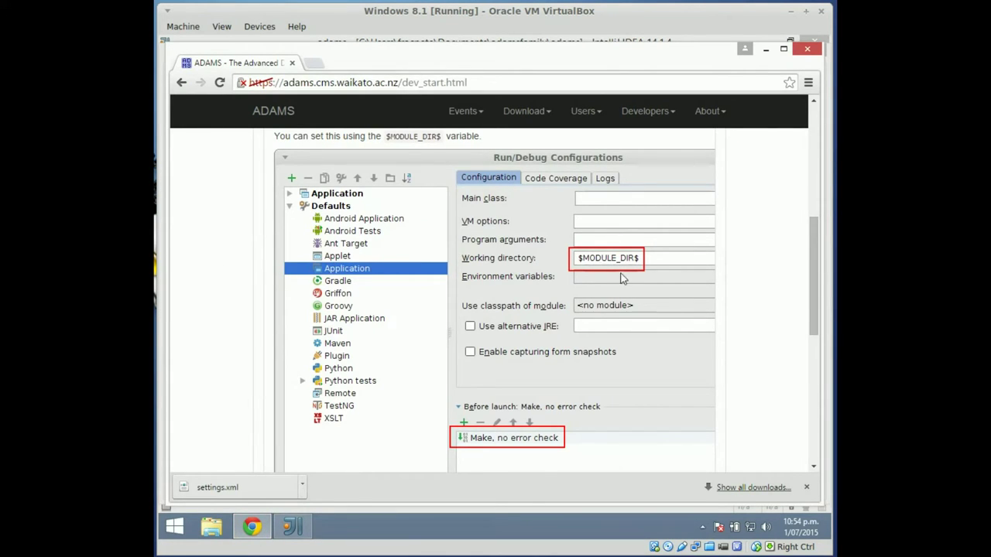
{"action": "left_click", "coordinate": [292, 527]}
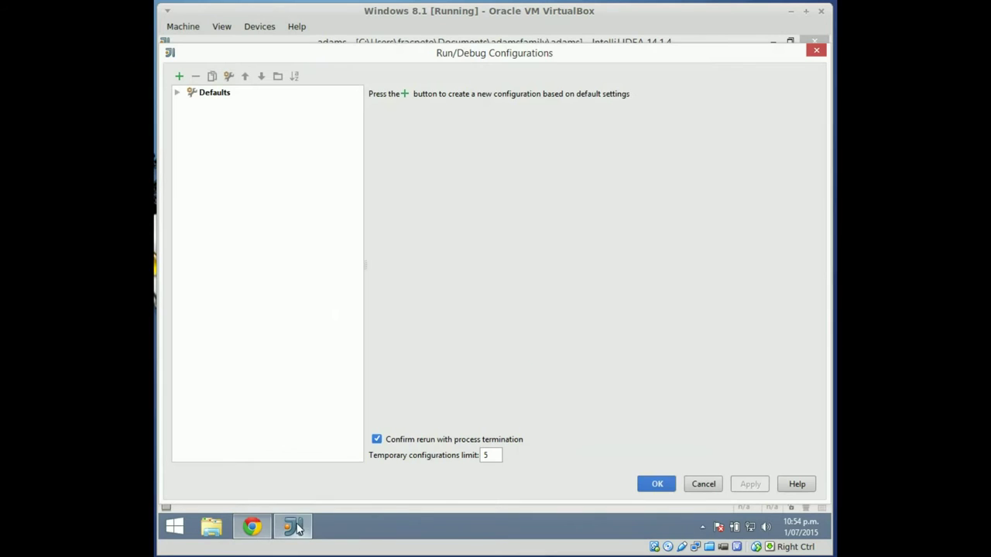
- Set the working directory of the Application run defaults to $MODULE_DIR$
{"action": "left_click", "coordinate": [177, 93]}
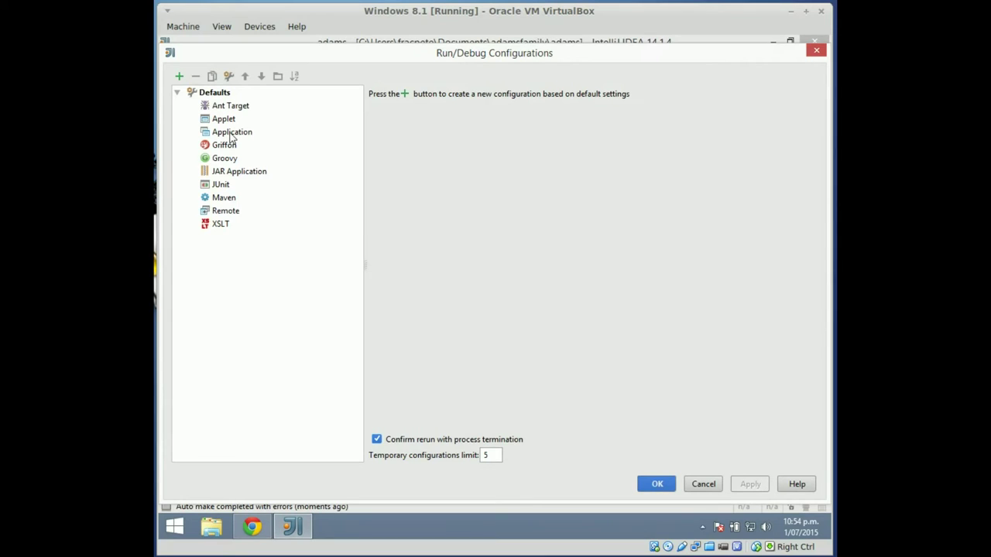
{"action": "left_click", "coordinate": [231, 133]}
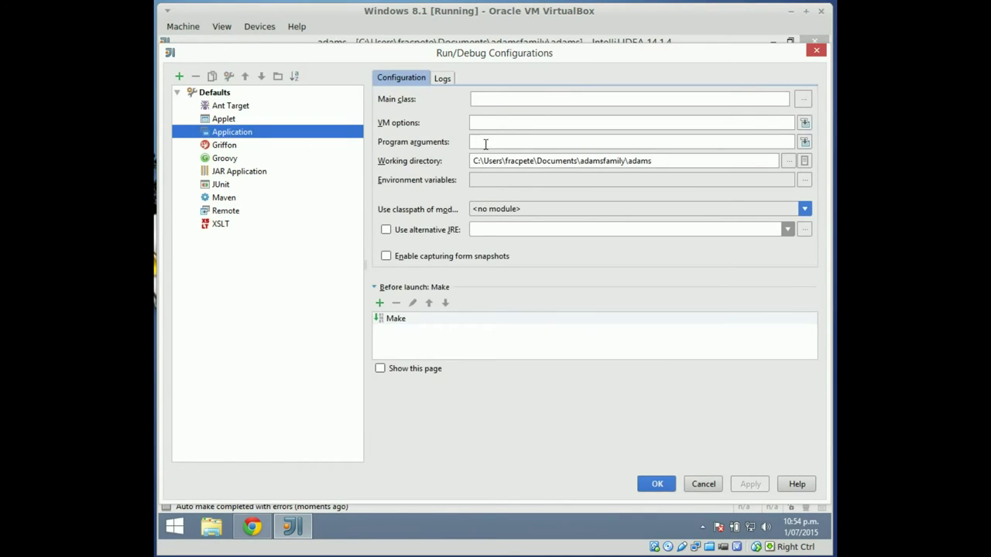
{"action": "left_click", "coordinate": [692, 159]}
{"action": "left_click_drag", "start_coordinate": [692, 159], "coordinate": [430, 160]}
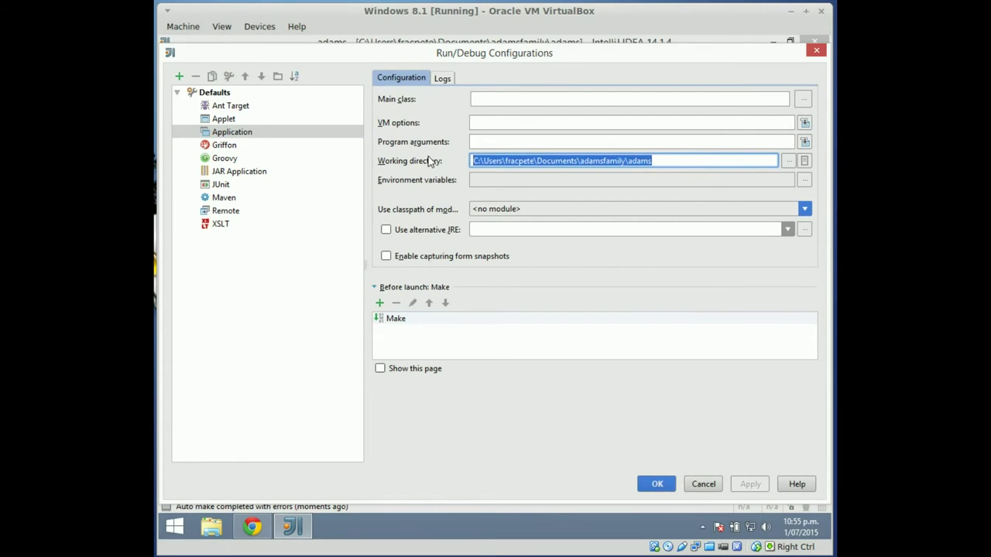
{"action": "type", "text": "$MODUKLE"}
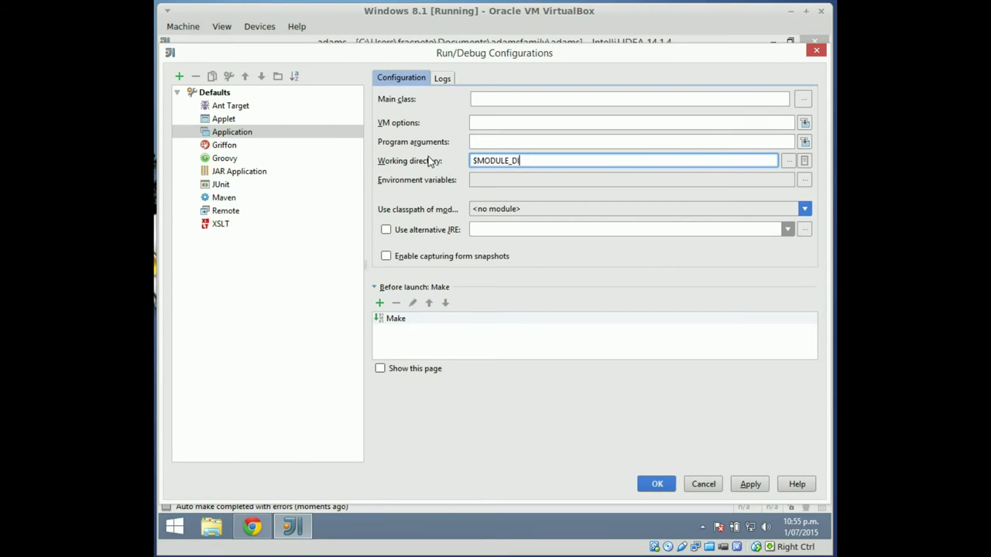
{"action": "type", "text": "_DIR$"}
- Replace the Make before-launch task of the Application defaults with "Make, no error check" and apply the changes
{"action": "left_click", "coordinate": [418, 319]}
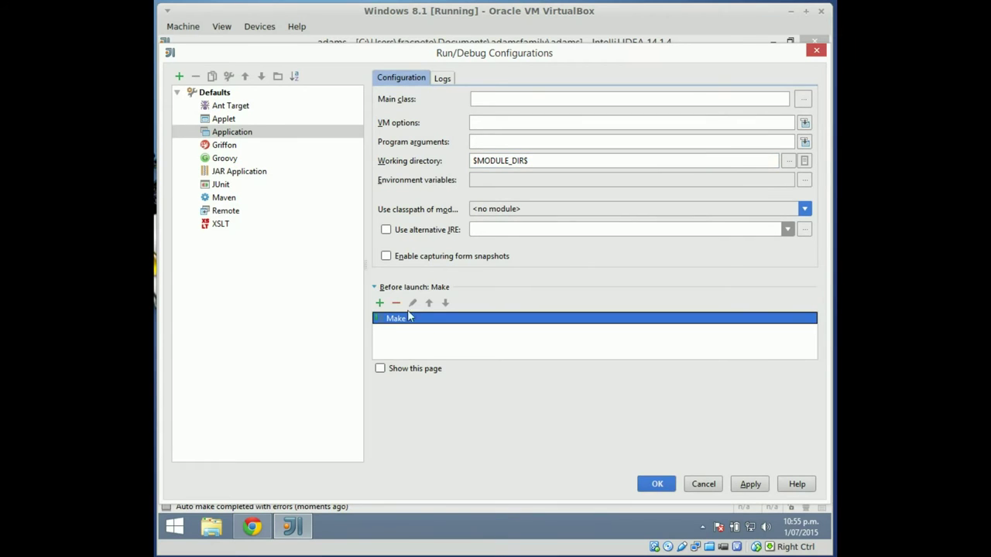
{"action": "left_click", "coordinate": [396, 303]}
{"action": "left_click", "coordinate": [379, 303]}
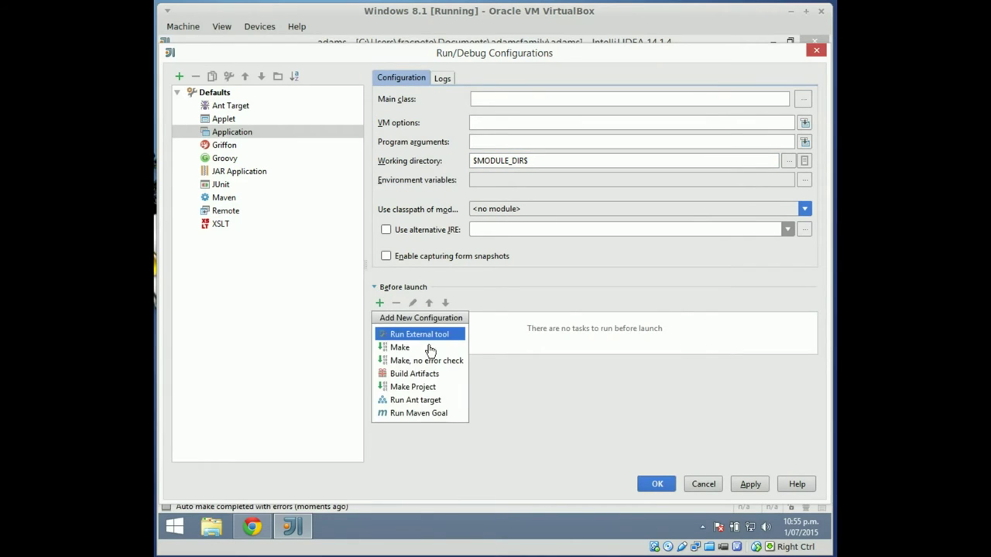
{"action": "key", "text": "Escape"}
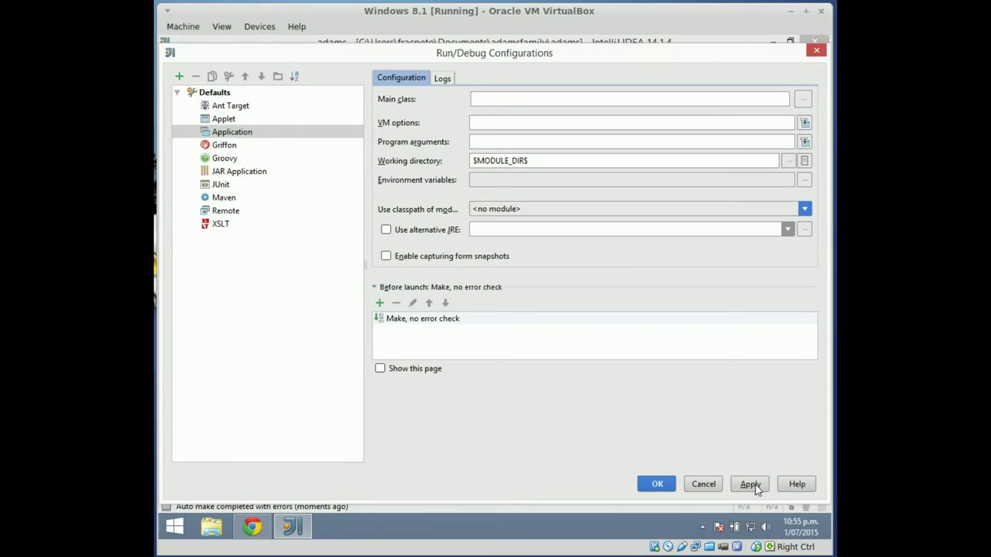
{"action": "left_click", "coordinate": [751, 485]}
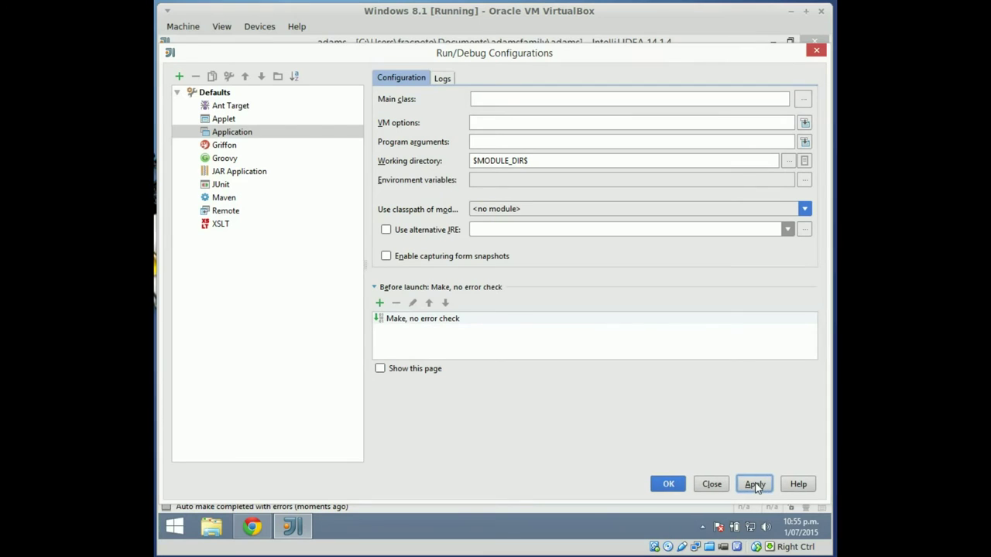
- Switch to Chrome to compare the Application defaults with the instructions, and return to IntelliJ IDEA
{"action": "left_click", "coordinate": [262, 532]}
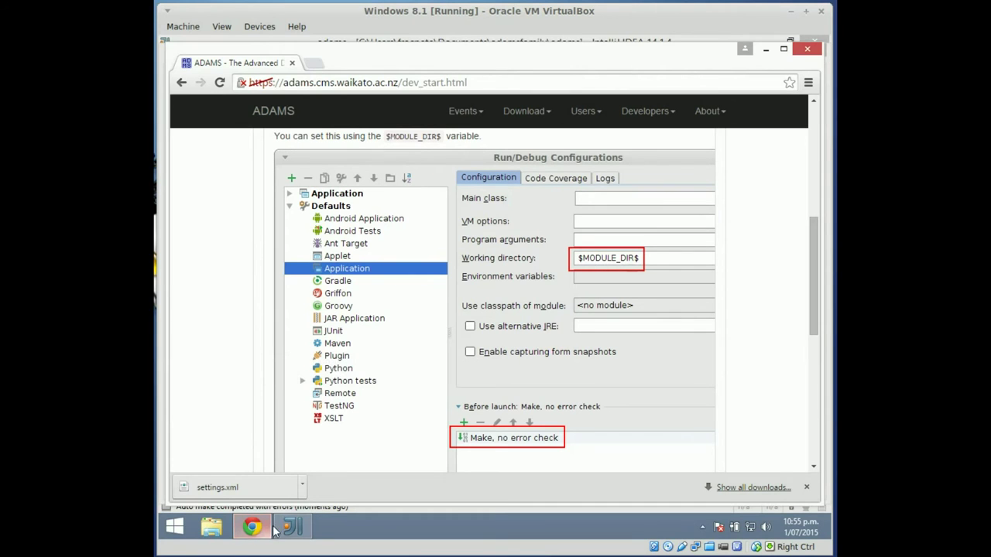
{"action": "left_click", "coordinate": [286, 531]}
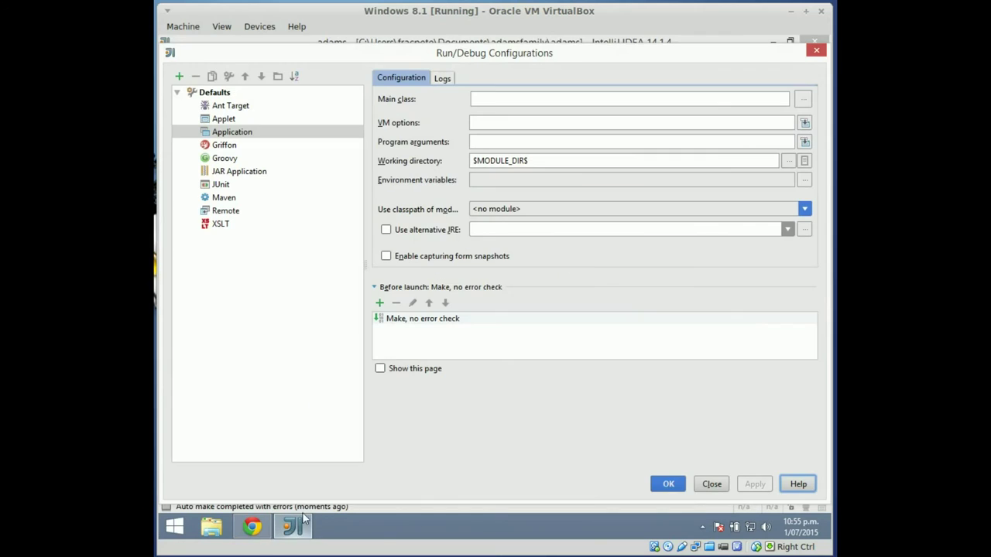
- Add a new Application run configuration and name it "adams (base-all)"
{"action": "left_click", "coordinate": [179, 76]}
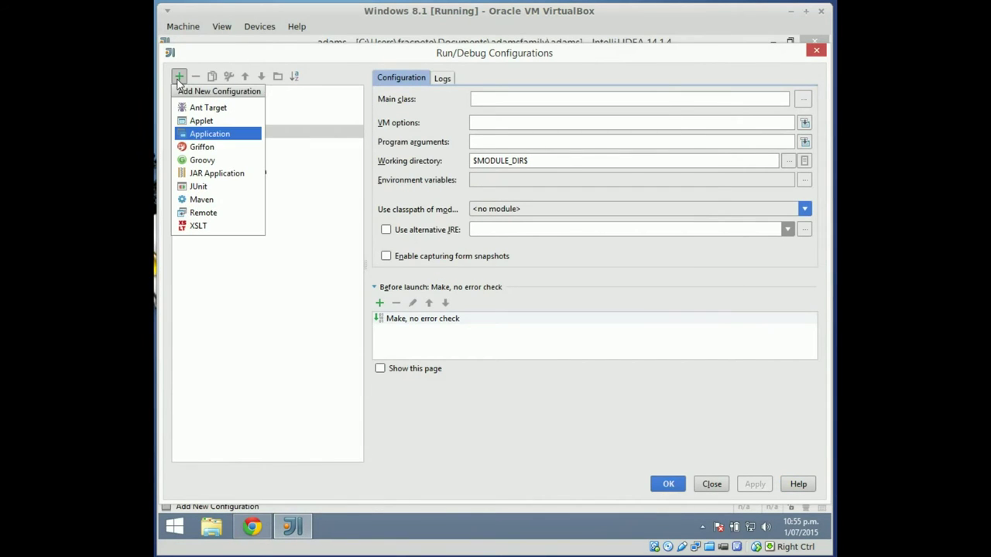
{"action": "left_click", "coordinate": [230, 135]}
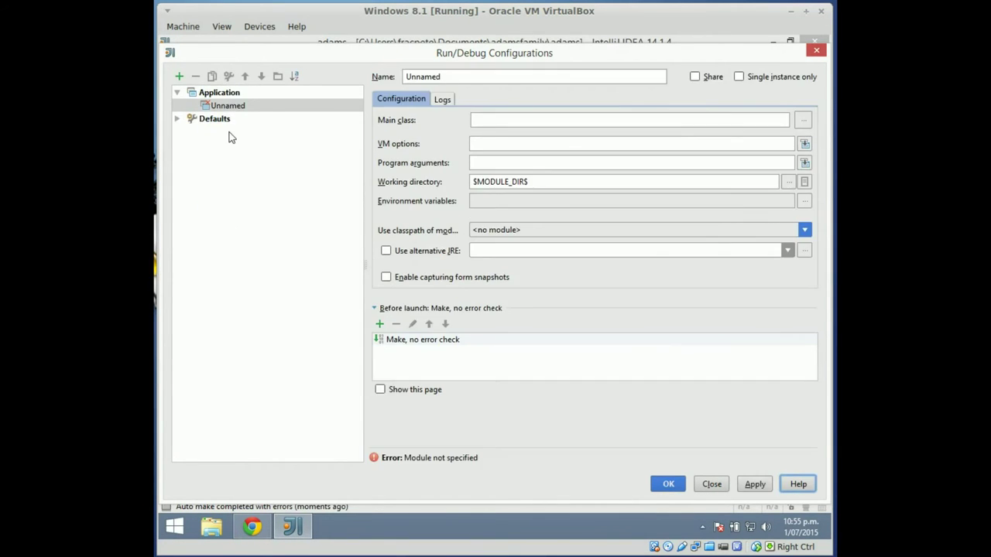
{"action": "double_click", "coordinate": [527, 80]}
{"action": "type", "text": "ad"}
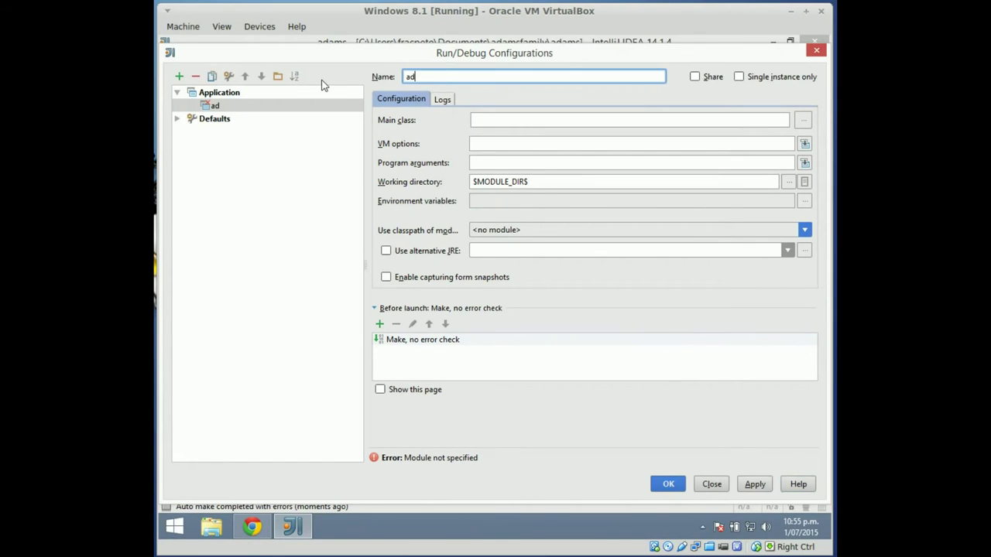
{"action": "type", "text": "ams (base-all)"}
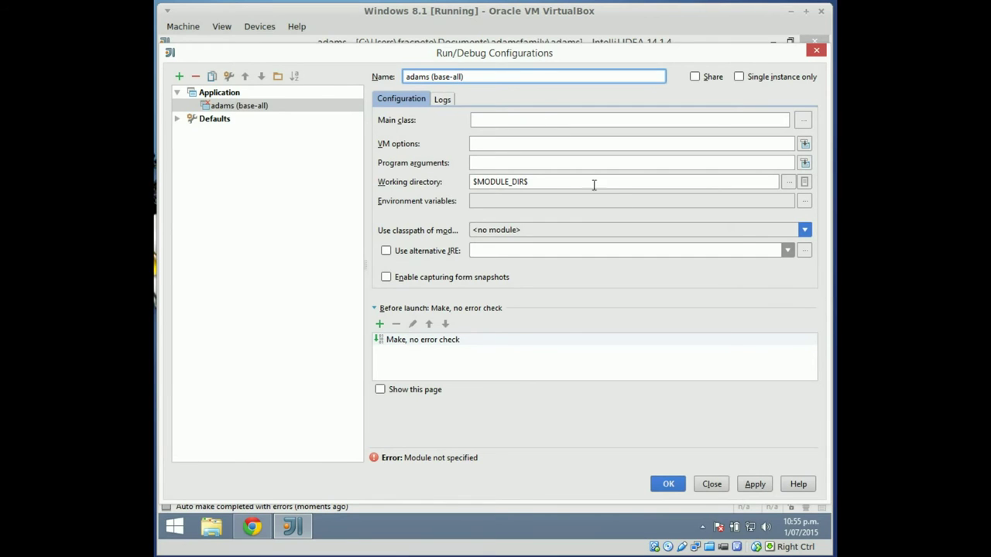
- Use the classpath of the adams-base-all module and set the main class to adams.gui.Main
{"action": "left_click", "coordinate": [583, 234]}
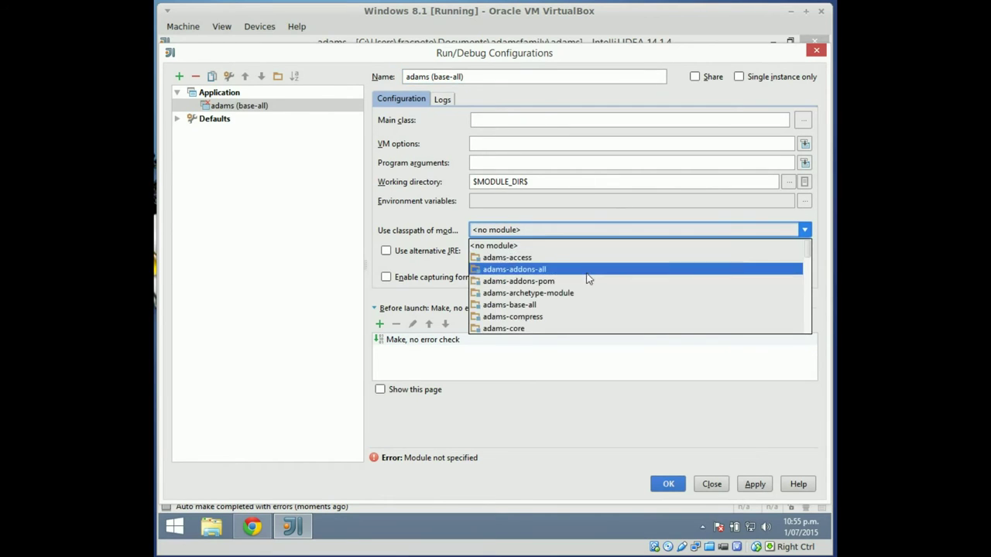
{"action": "left_click", "coordinate": [587, 307]}
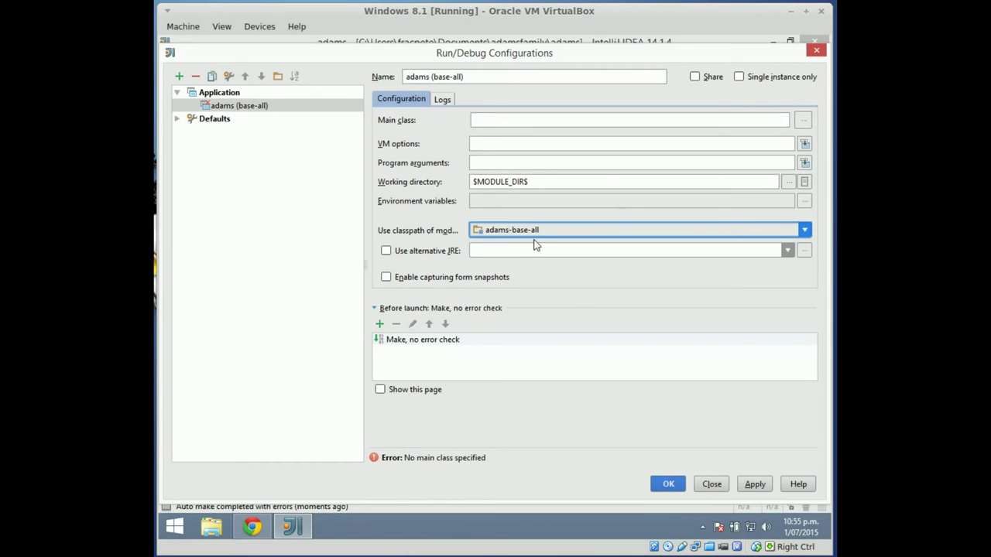
{"action": "left_click", "coordinate": [520, 119]}
{"action": "type", "text": "adams.gui.Main"}
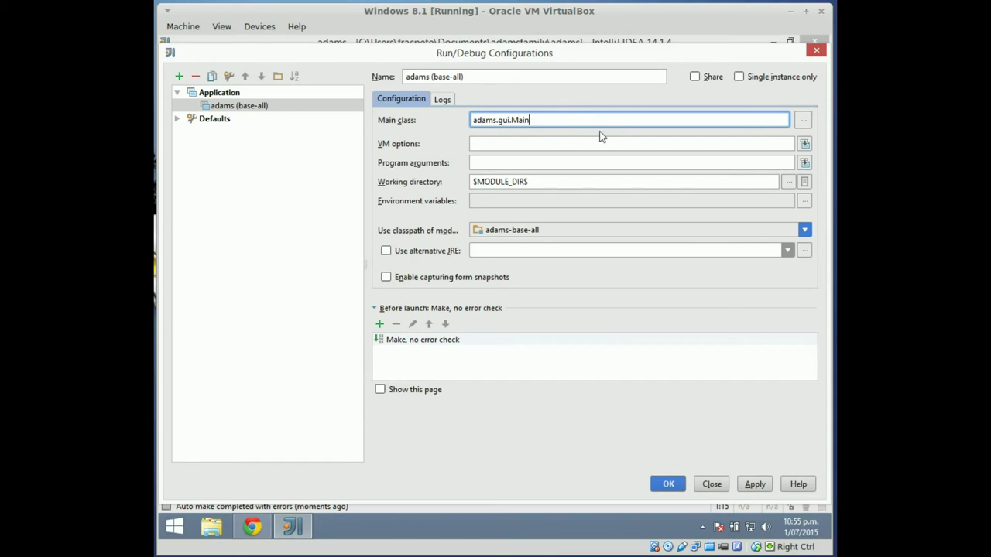
- Set the VM options to -Xmx2g and save the run configuration
{"action": "left_click", "coordinate": [491, 141]}
{"action": "type", "text": "-Xmx2g"}
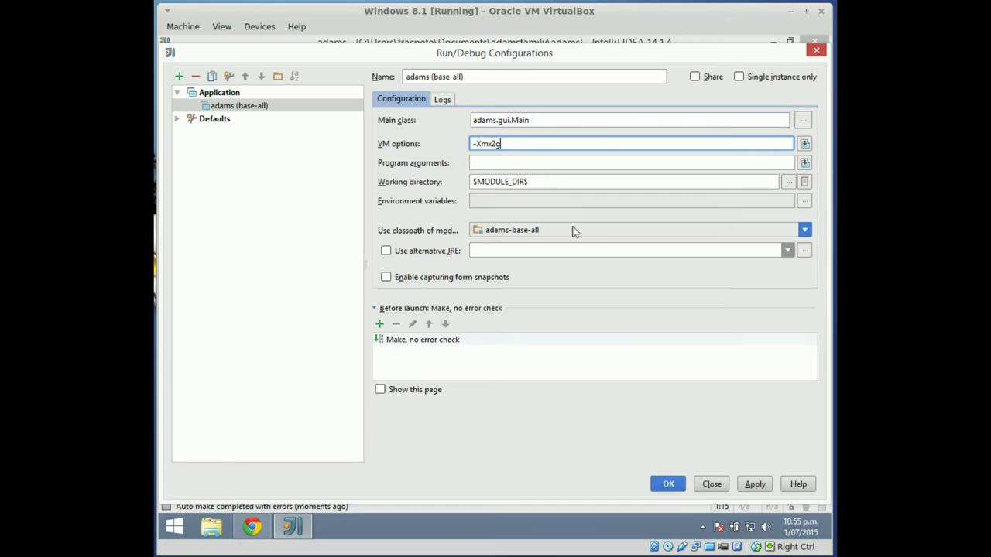
{"action": "left_click", "coordinate": [753, 485]}
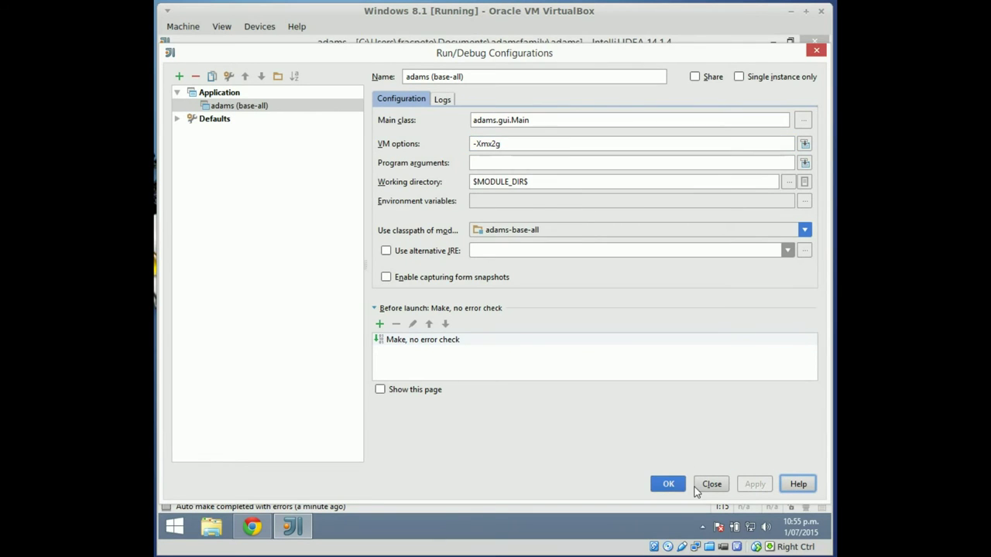
{"action": "left_click", "coordinate": [668, 484]}
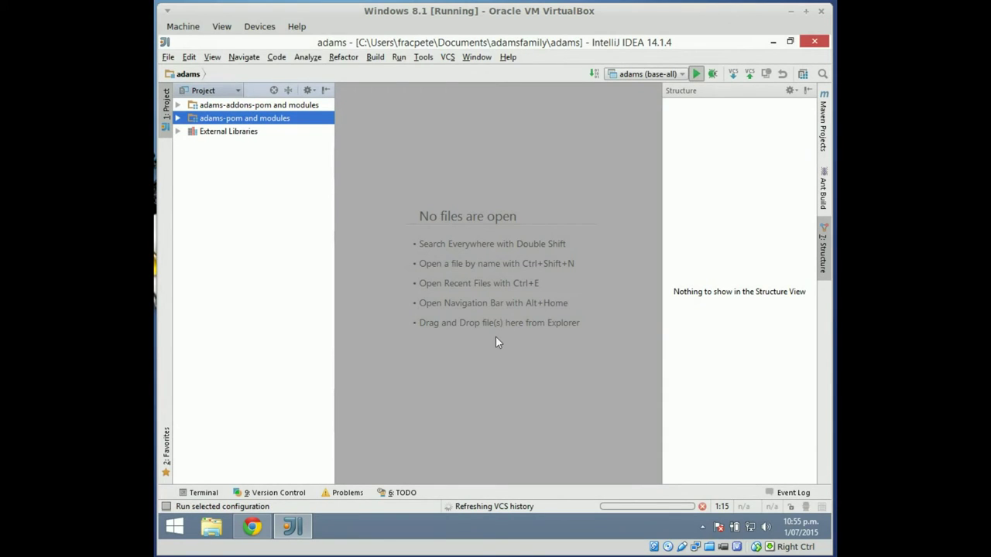
- Check the compilation problems while adams (base-all) builds, and allow the Java binary through Windows Firewall on private networks
{"action": "left_click", "coordinate": [340, 493]}
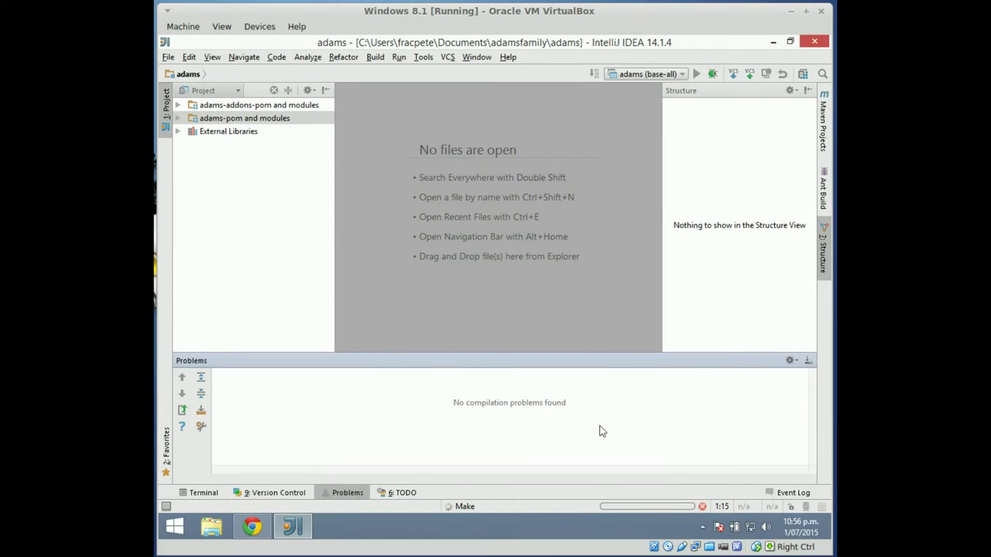
{"action": "left_click", "coordinate": [355, 496]}
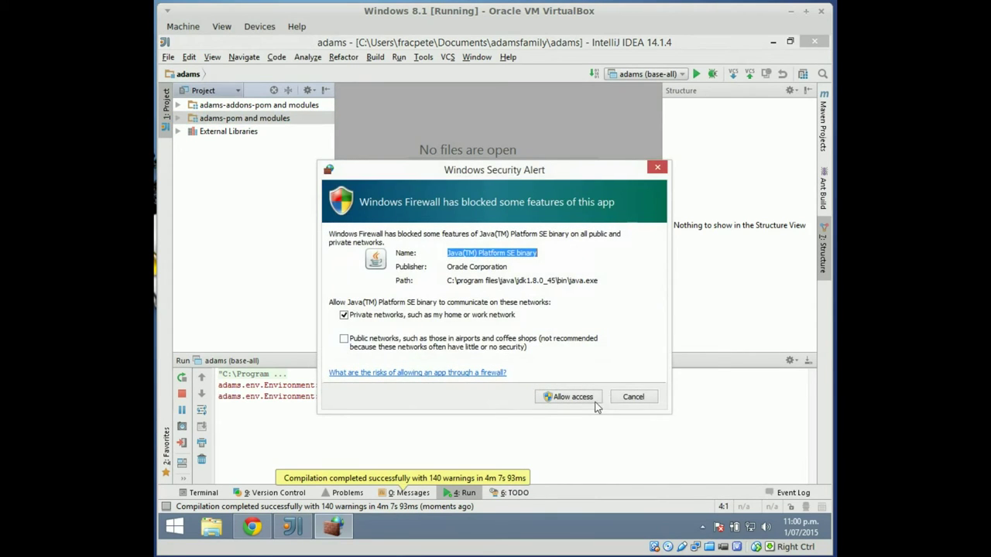
{"action": "left_click", "coordinate": [596, 398]}
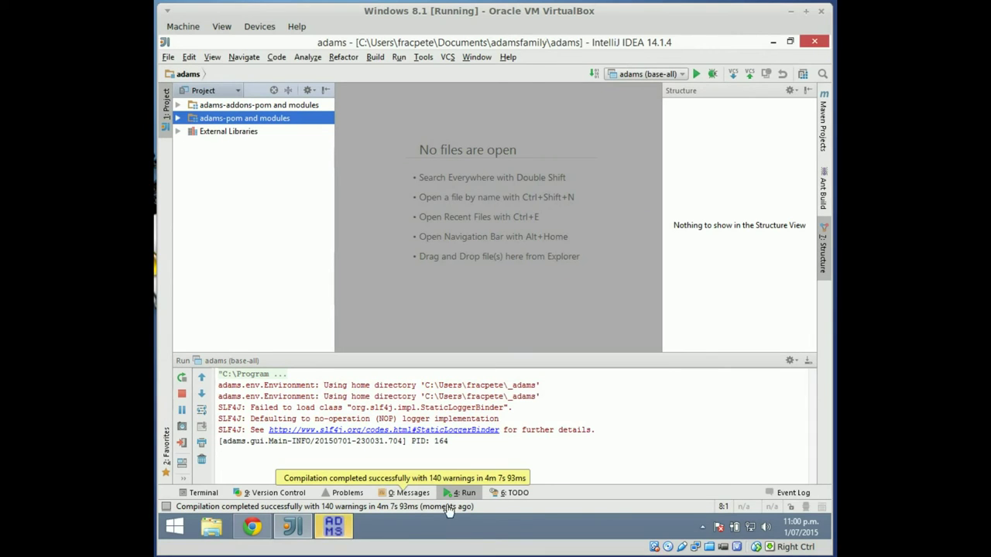
- Switch to the running ADAMS application and open its Flow editor
{"action": "left_click", "coordinate": [333, 526]}
{"action": "left_click", "coordinate": [348, 64]}
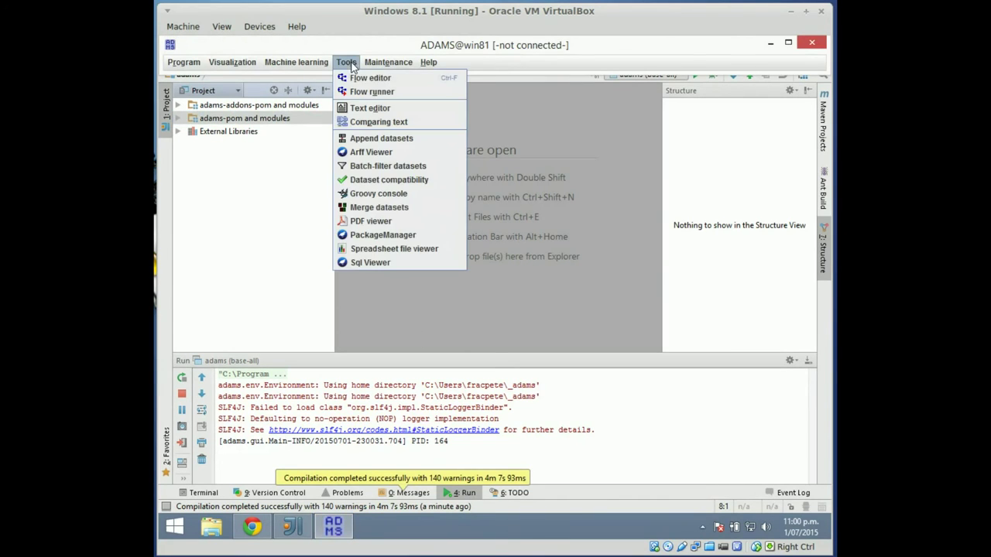
{"action": "left_click", "coordinate": [351, 81]}
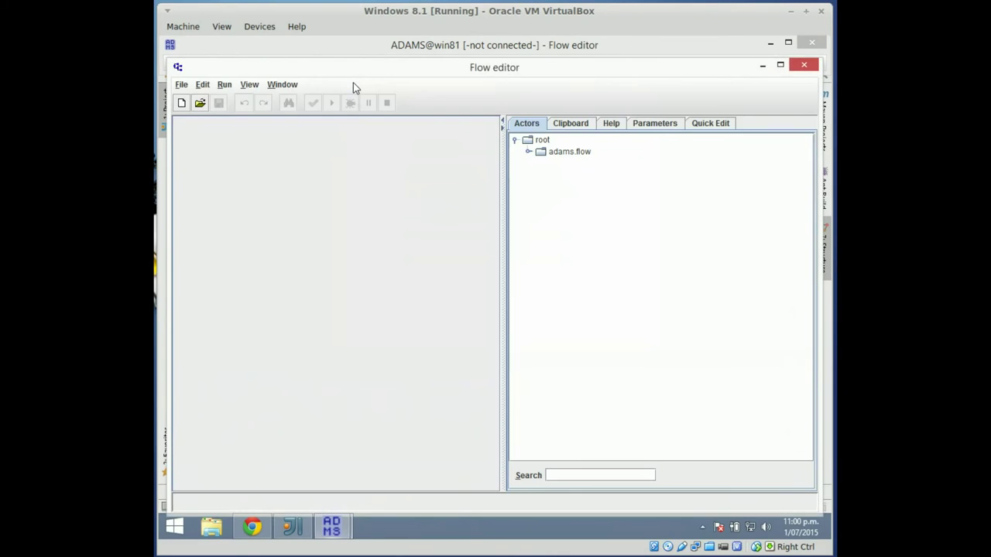
- Hide the tabs pane beside the flow area of the Flow editor, and close the editor
{"action": "left_click", "coordinate": [250, 84]}
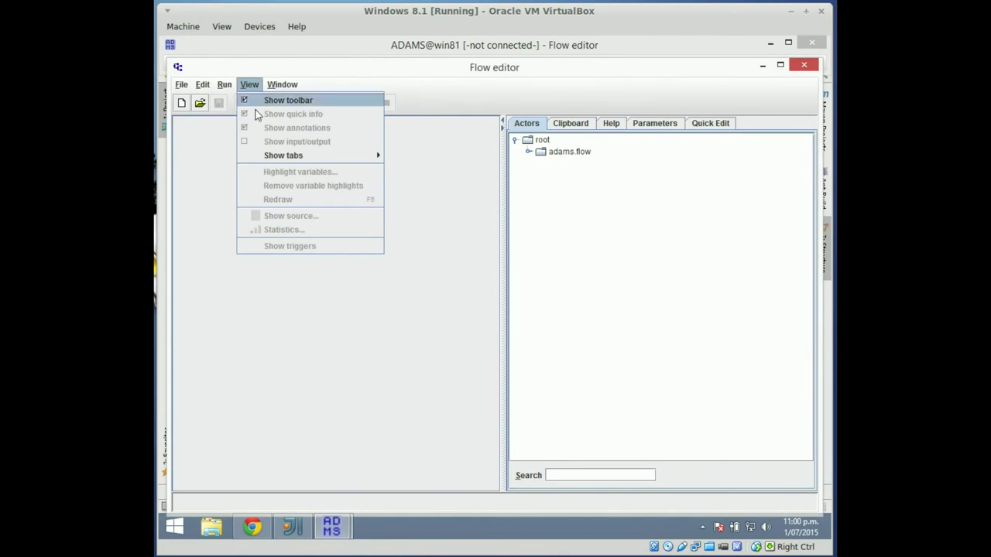
{"action": "mouse_move", "coordinate": [348, 155]}
{"action": "left_click", "coordinate": [413, 170]}
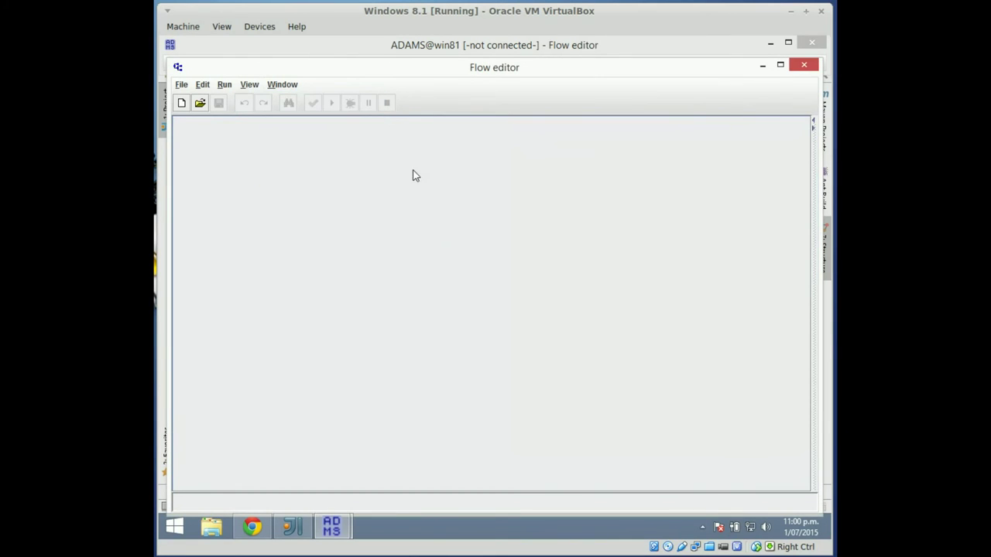
{"action": "left_click", "coordinate": [805, 65]}
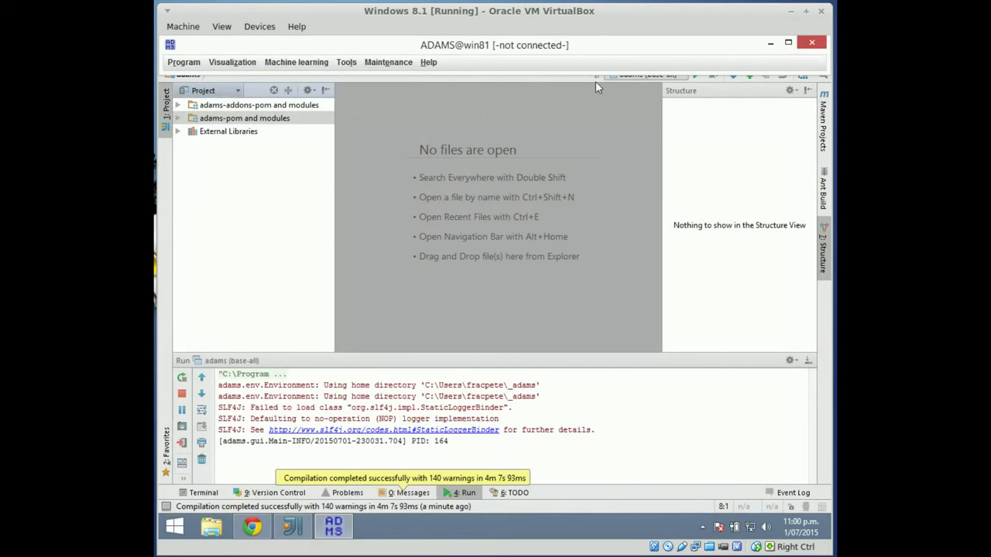
- Look through the module list in the ADAMS About window, and exit ADAMS to return to IntelliJ IDEA
{"action": "left_click", "coordinate": [430, 69]}
{"action": "left_click", "coordinate": [453, 162]}
{"action": "left_click_drag", "start_coordinate": [409, 385], "coordinate": [595, 392]}
{"action": "left_click", "coordinate": [589, 180]}
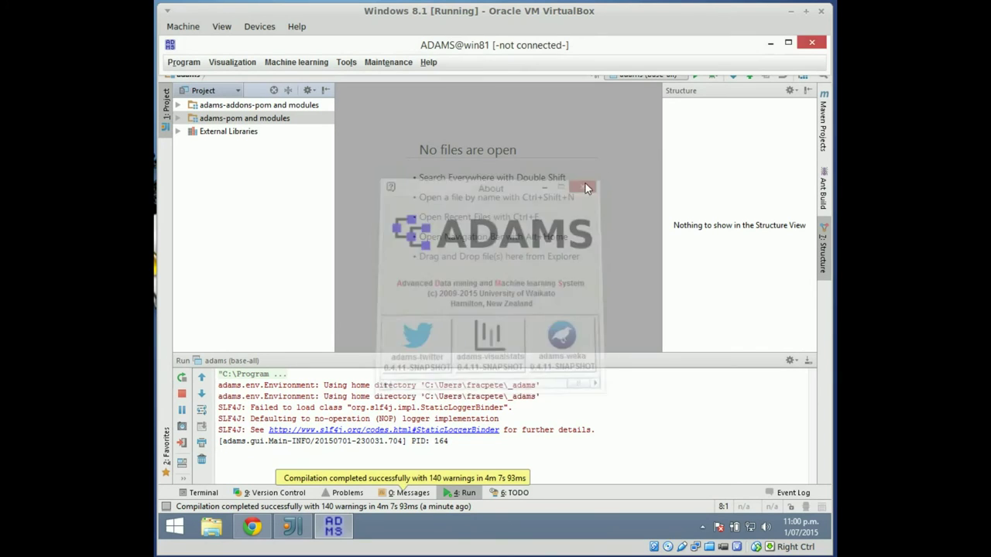
{"action": "left_click", "coordinate": [811, 42]}
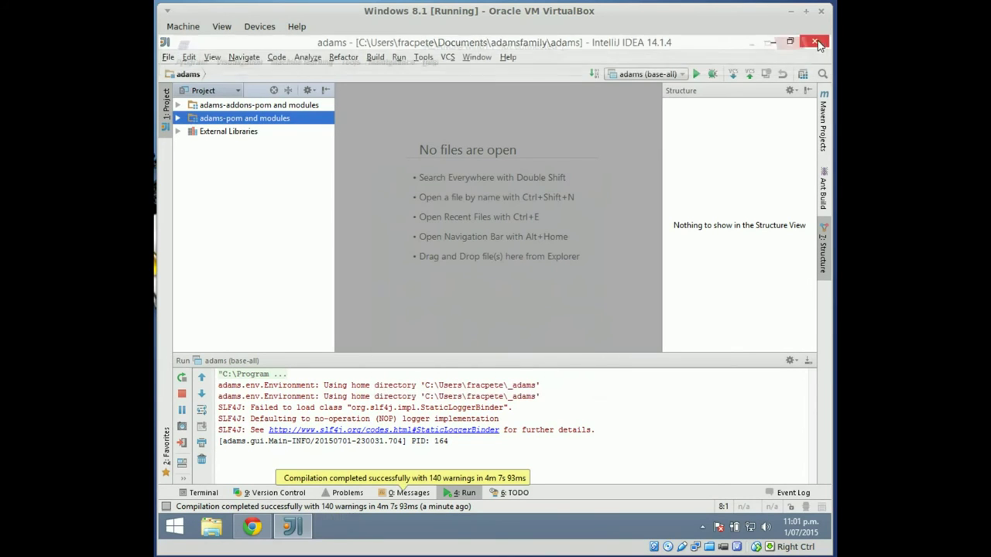
- Duplicate the adams (base-all) run configuration and rename the copy "adams (addons-all)"
{"action": "left_click", "coordinate": [681, 75]}
{"action": "left_click", "coordinate": [667, 91]}
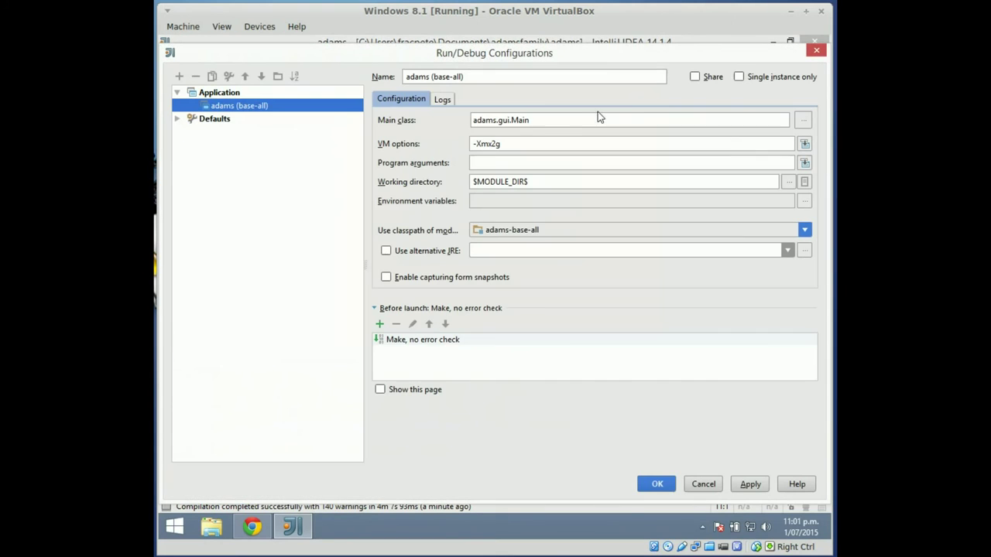
{"action": "left_click", "coordinate": [211, 76]}
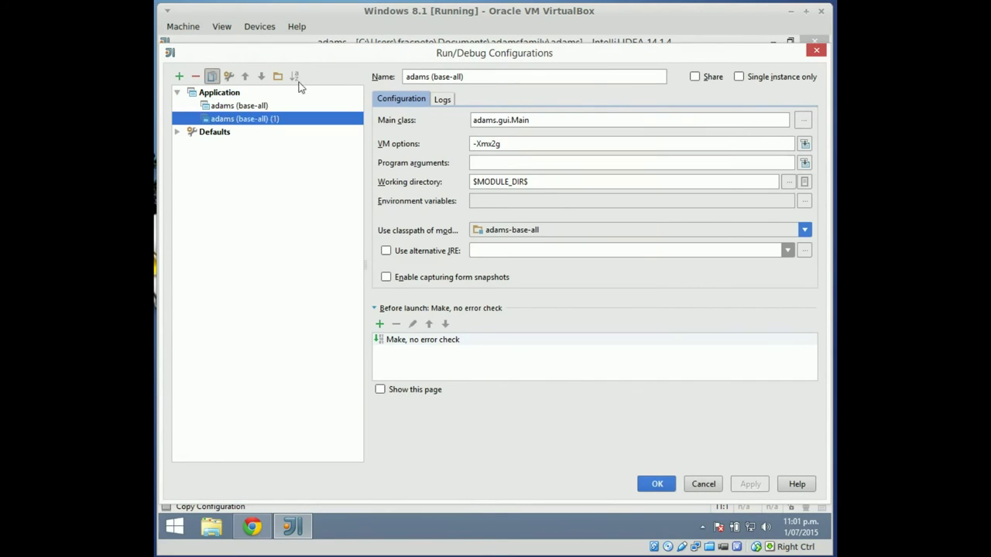
{"action": "left_click", "coordinate": [488, 77]}
{"action": "key", "text": "BackSpace"}
{"action": "key", "text": "BackSpace"}
{"action": "key", "text": "BackSpace"}
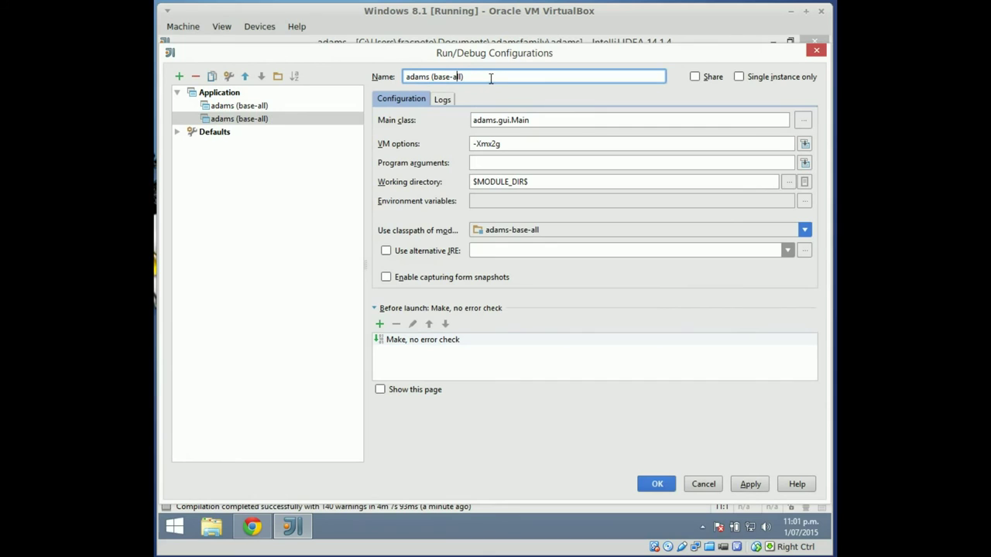
{"action": "key", "text": "BackSpace"}
{"action": "key", "text": "BackSpace"}
{"action": "key", "text": "BackSpace"}
{"action": "type", "text": "addons"}
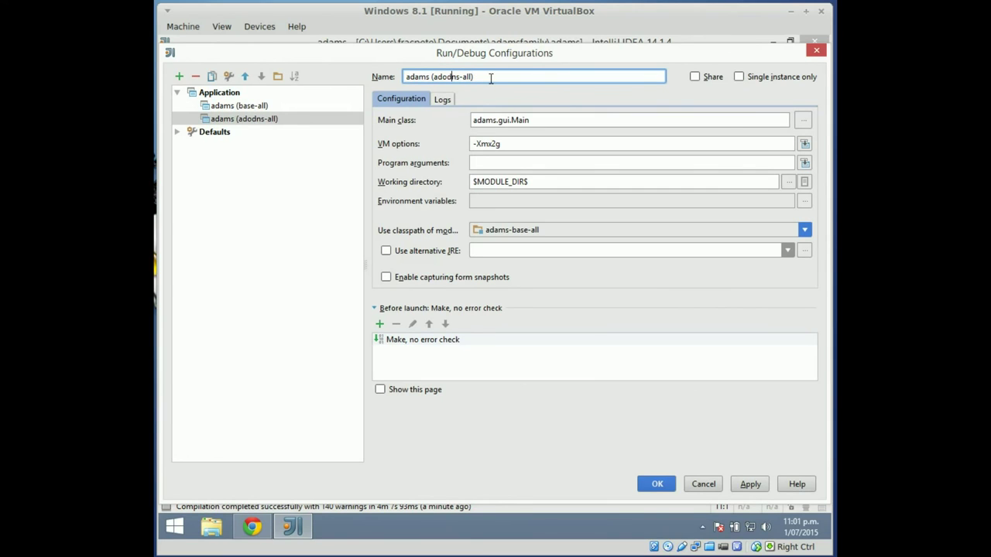
{"action": "key", "text": "BackSpace"}
{"action": "key", "text": "BackSpace"}
{"action": "type", "text": "do"}
- Change the copied configuration's classpath module to adams-addons-all and save the run configurations
{"action": "left_click", "coordinate": [540, 229]}
{"action": "scroll", "coordinate": [551, 263], "scroll_direction": "up", "scroll_amount": 2}
{"action": "left_click", "coordinate": [551, 269]}
{"action": "left_click", "coordinate": [751, 485]}
{"action": "left_click", "coordinate": [670, 485]}
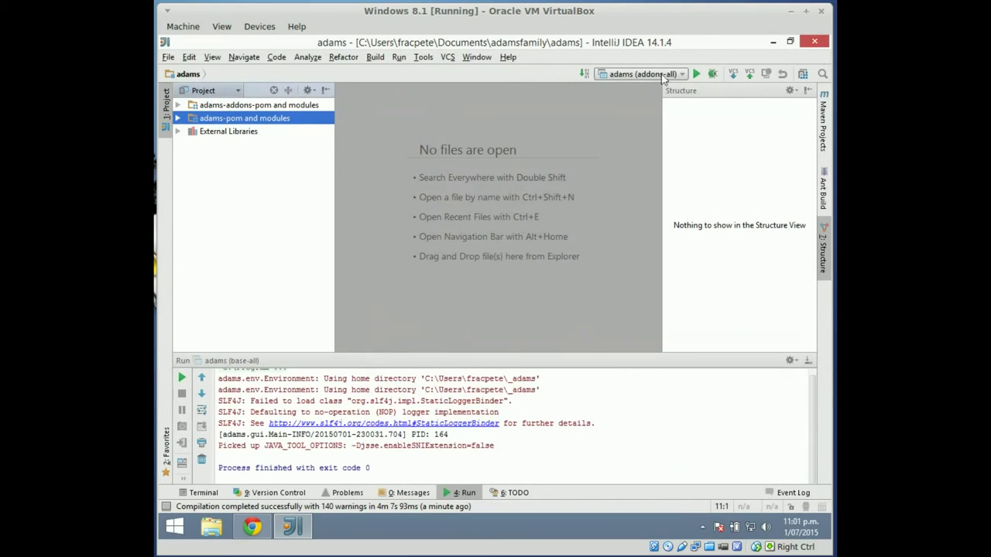
- Run adams (addons-all) and look through the module list in the ADAMS About window
{"action": "left_click", "coordinate": [695, 75]}
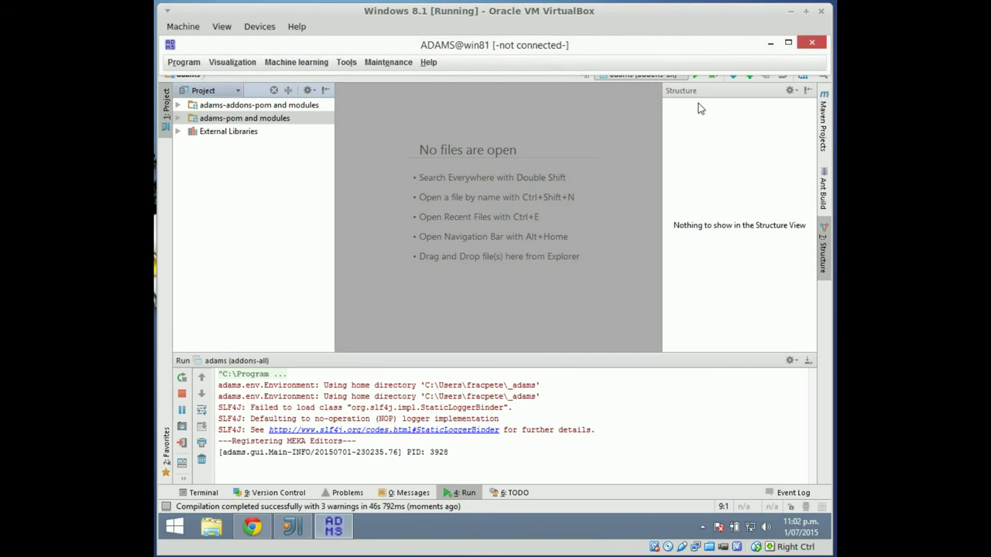
{"action": "left_click", "coordinate": [429, 62]}
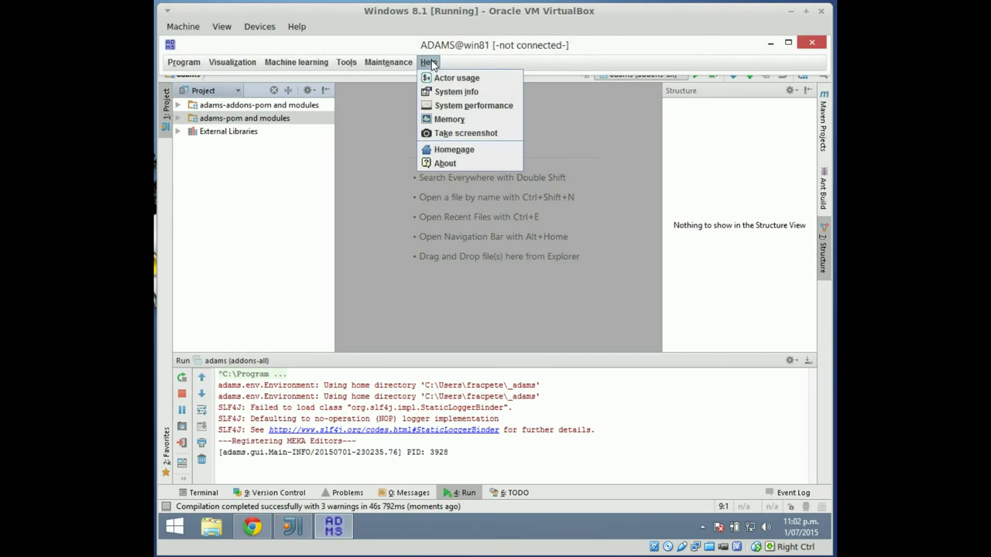
{"action": "left_click", "coordinate": [449, 163]}
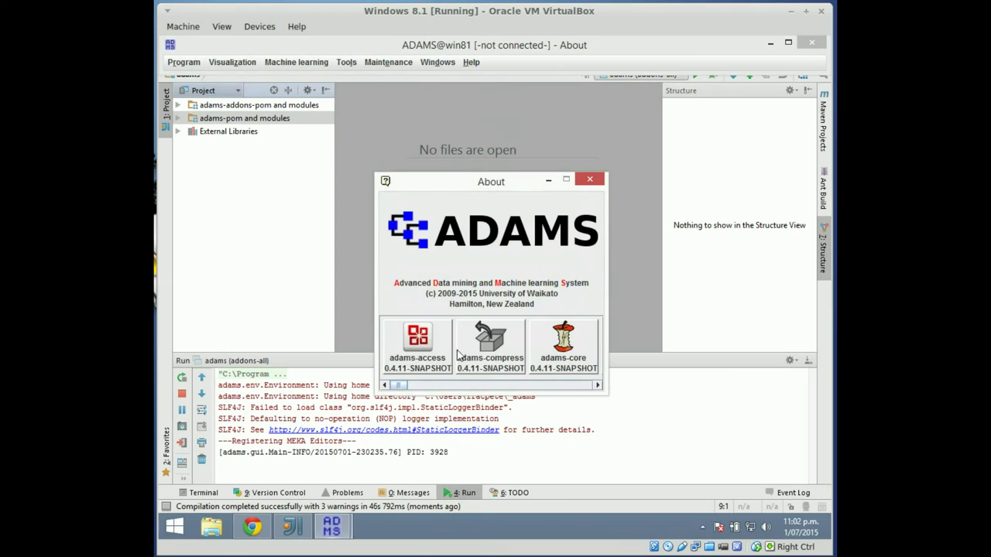
{"action": "left_click_drag", "start_coordinate": [401, 387], "coordinate": [486, 336]}
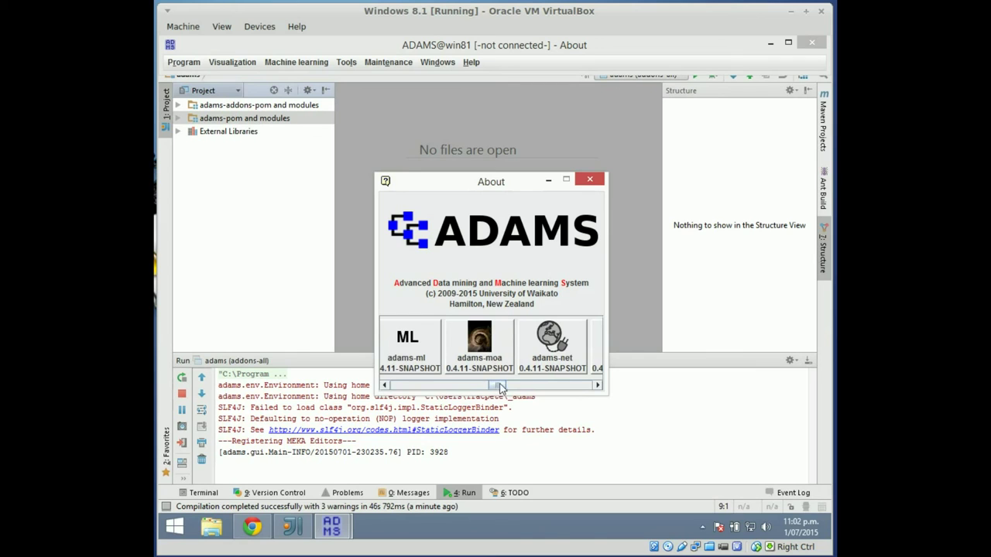